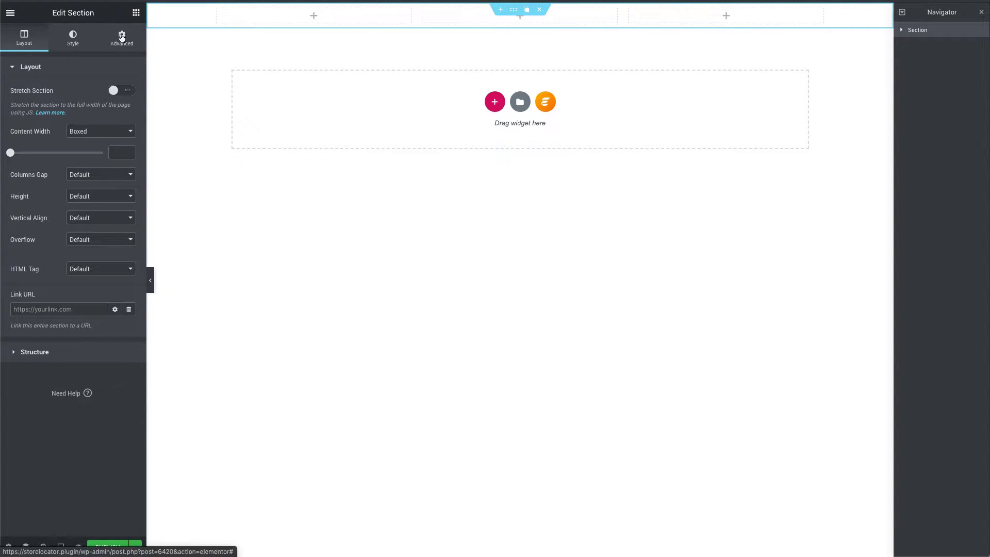
# Set the three-column section's height to Fit To Screen.
pyautogui.click(118, 38)
pyautogui.click(23, 110)
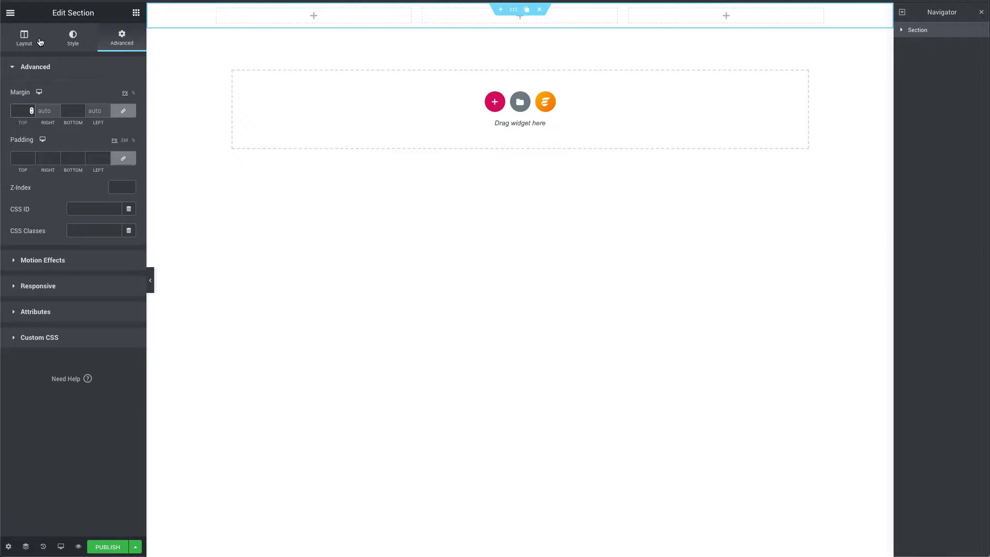
pyautogui.click(24, 36)
pyautogui.click(99, 201)
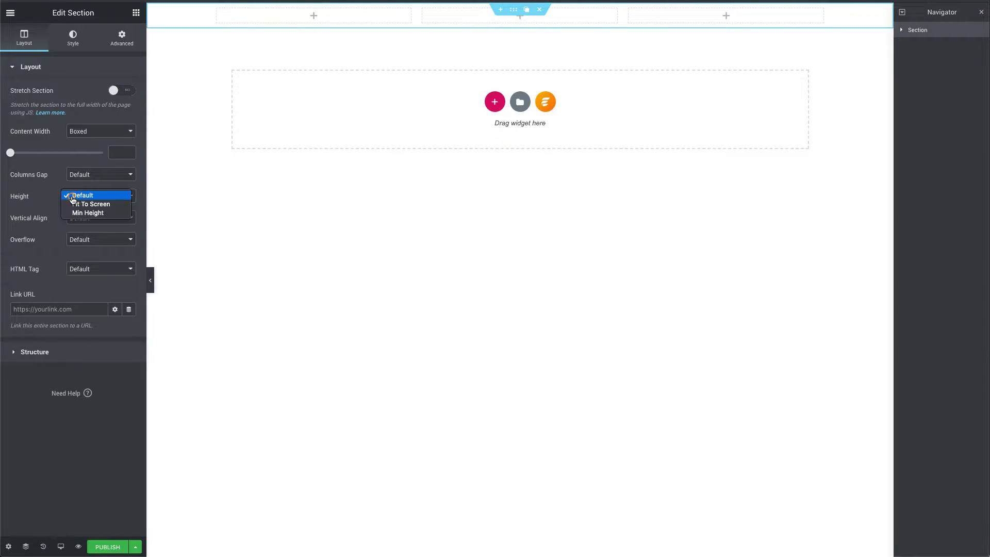
pyautogui.click(103, 203)
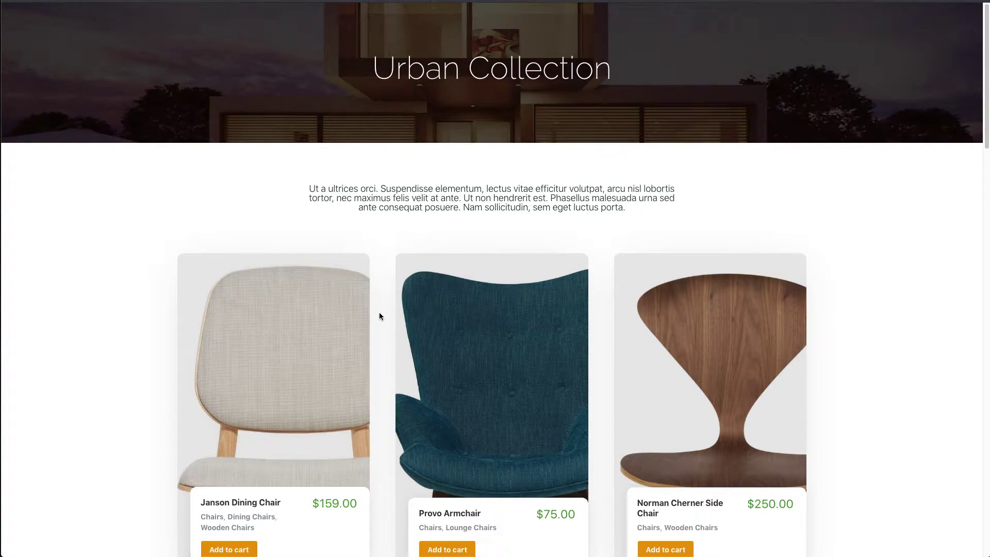
# Add an Inner Section widget to the middle column and place a Spacer widget above it.
pyautogui.scroll(-3, 415, 265)
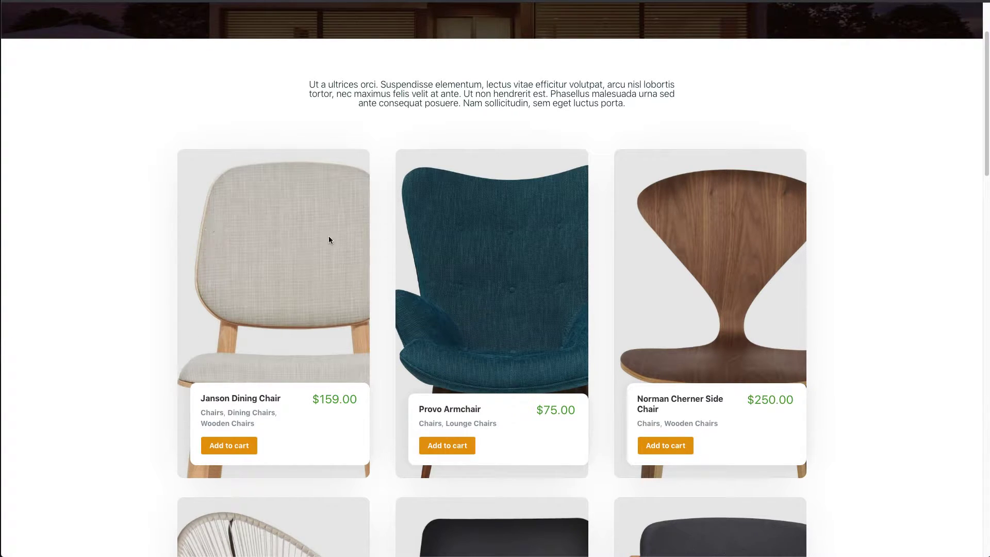
pyautogui.scroll(-1, 611, 280)
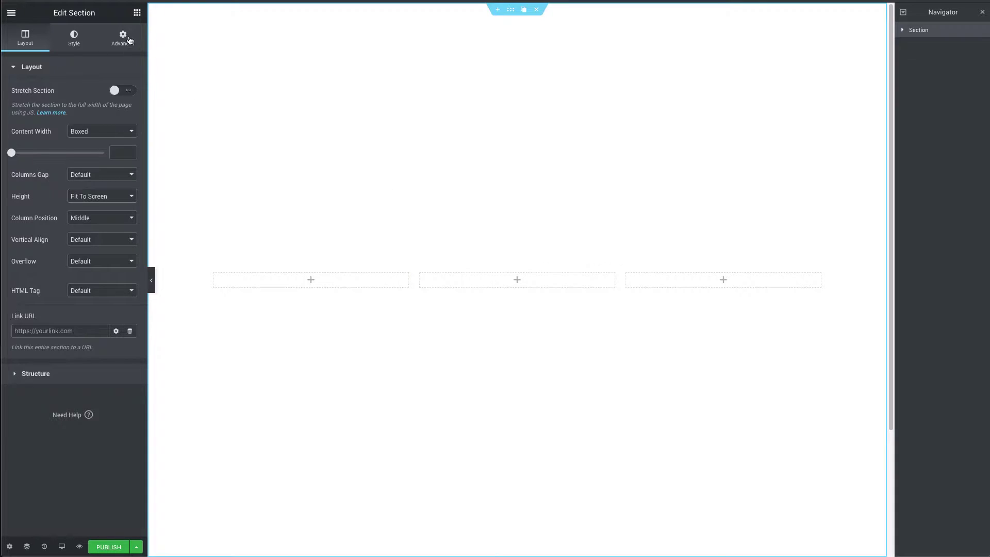
pyautogui.click(137, 12)
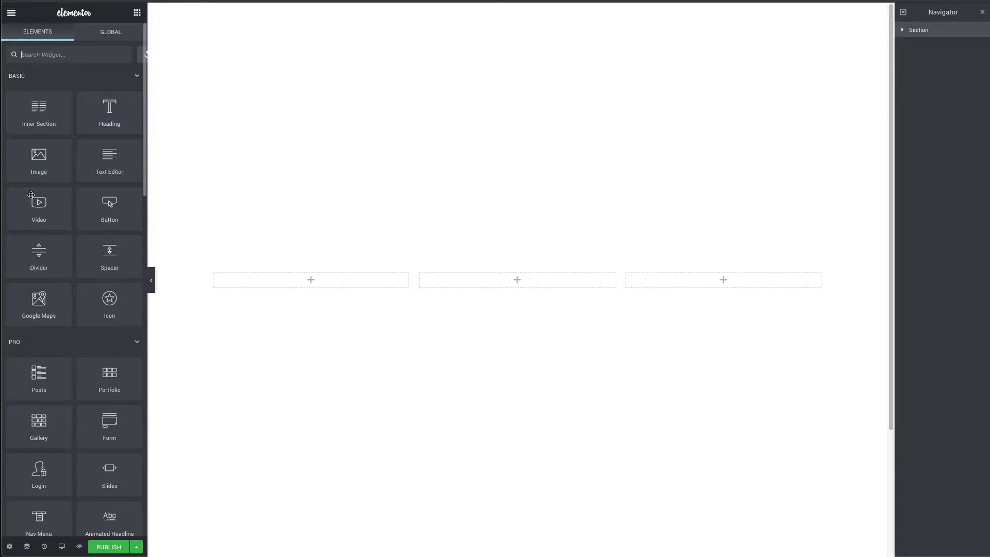
pyautogui.moveTo(47, 133); pyautogui.dragTo(557, 280)
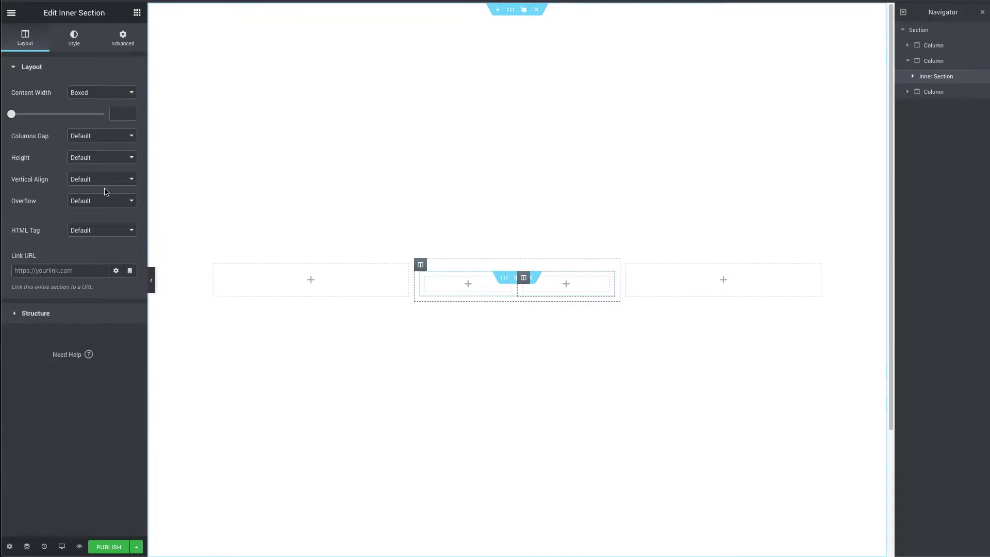
pyautogui.click(136, 12)
pyautogui.moveTo(105, 257); pyautogui.dragTo(524, 283)
# Delete one of the two columns inside the inner section.
pyautogui.rightClick(524, 283)
pyautogui.click(458, 306)
pyautogui.rightClick(425, 288)
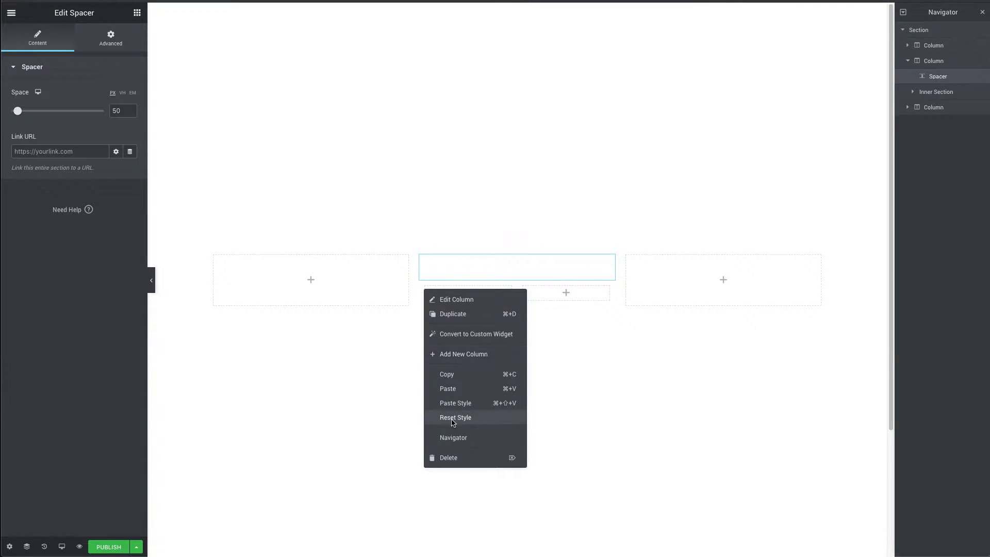
pyautogui.click(450, 456)
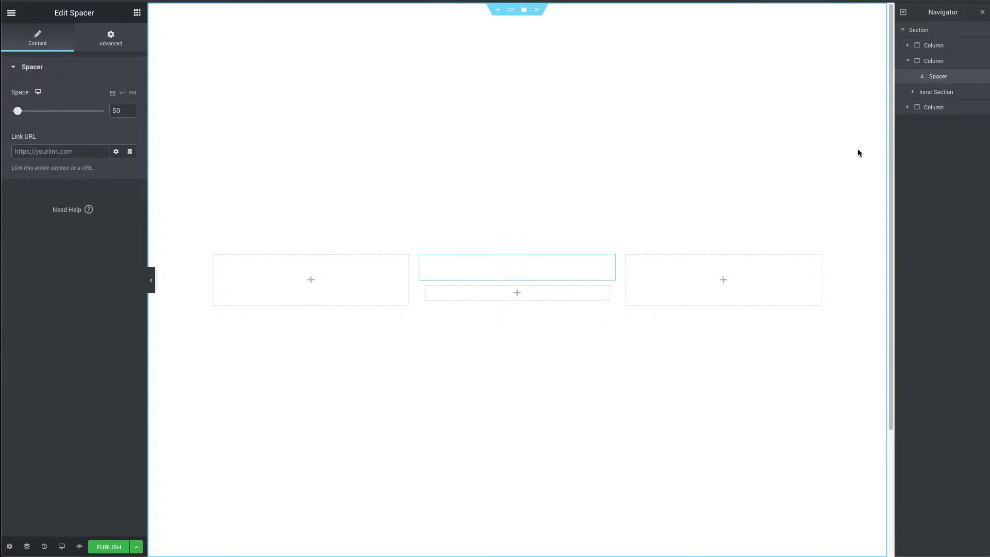
# Set the padding of the inner section's remaining column to 0 on all sides.
pyautogui.click(924, 61)
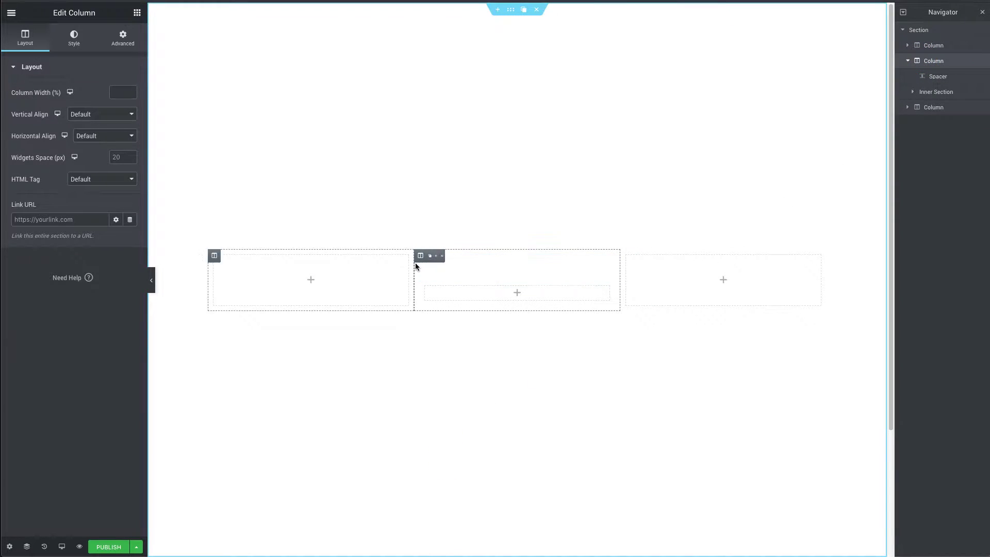
pyautogui.click(425, 289)
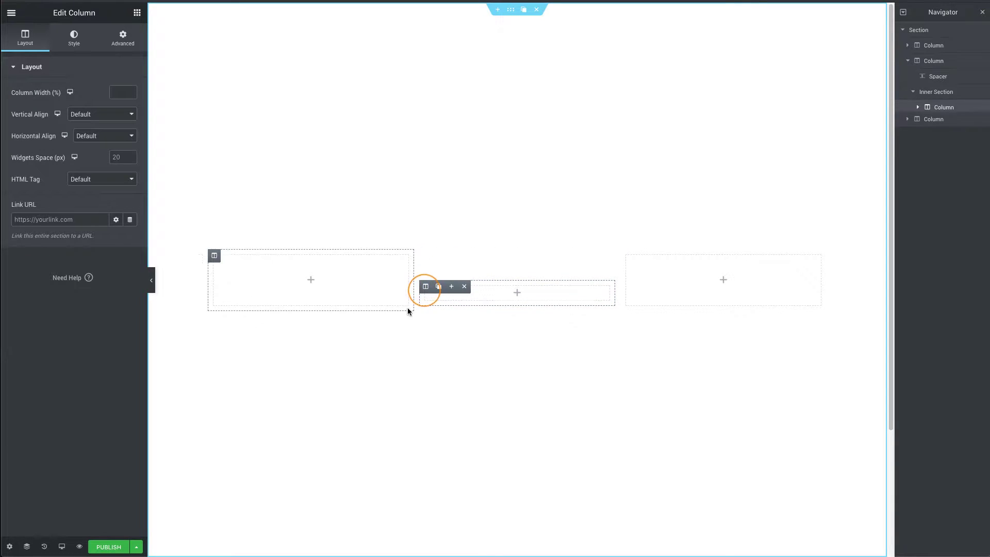
pyautogui.click(123, 37)
pyautogui.click(20, 158)
pyautogui.write('0')
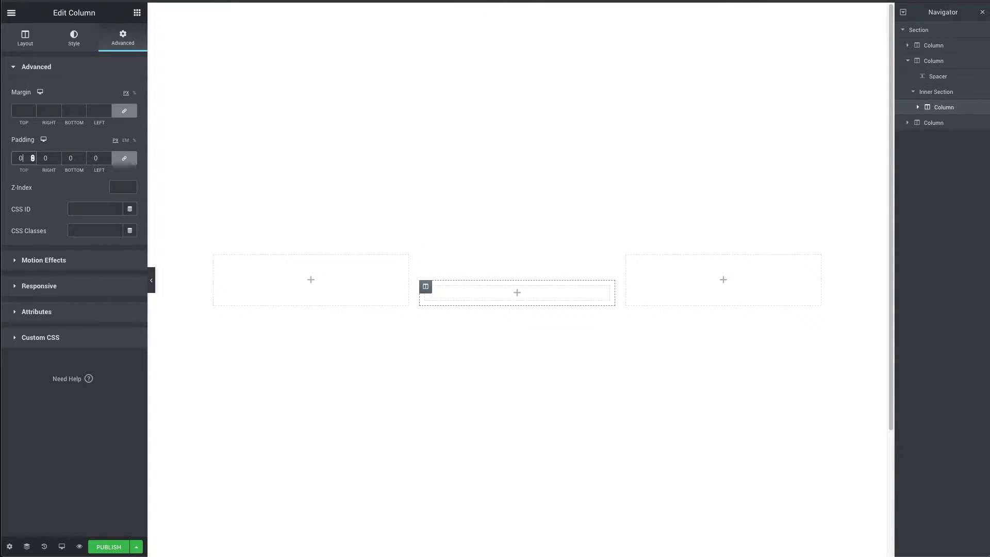
# Set the padding of the main section's middle column to 0 on all sides.
pyautogui.click(942, 78)
pyautogui.click(934, 61)
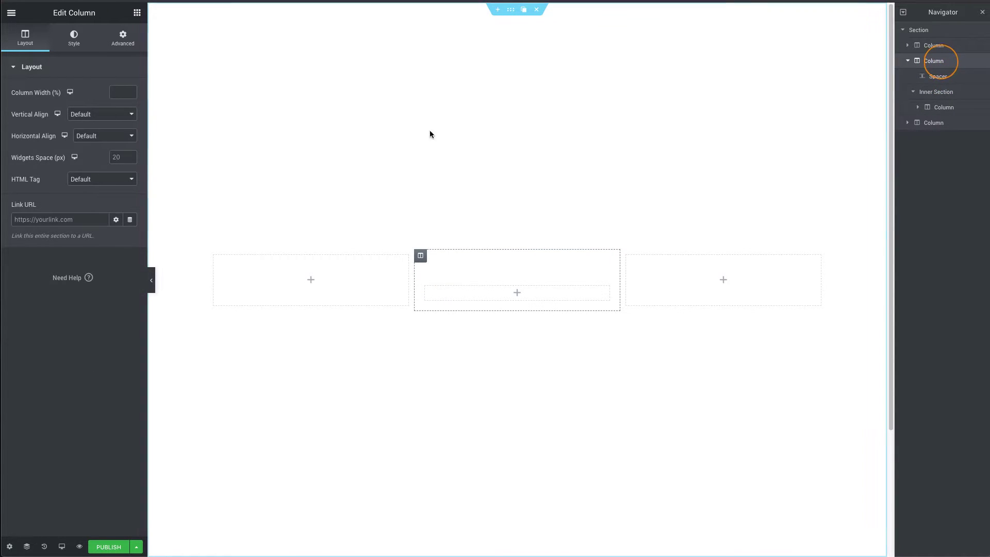
pyautogui.click(123, 37)
pyautogui.click(23, 158)
pyautogui.write('0')
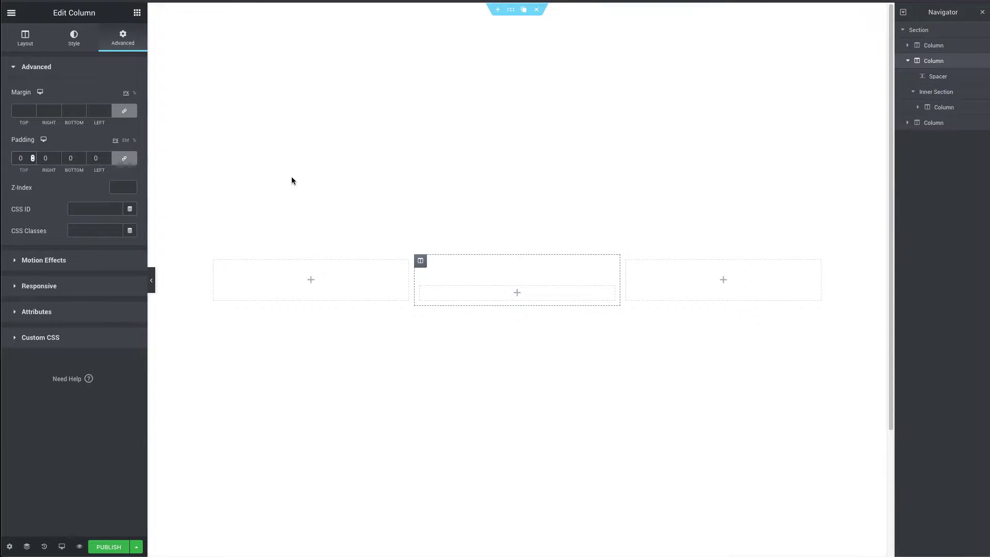
# Give the middle column a classic background with the image kn-cha-010-_1-of-6_-1.jpg and set its Spacer to 447 px.
pyautogui.click(60, 31)
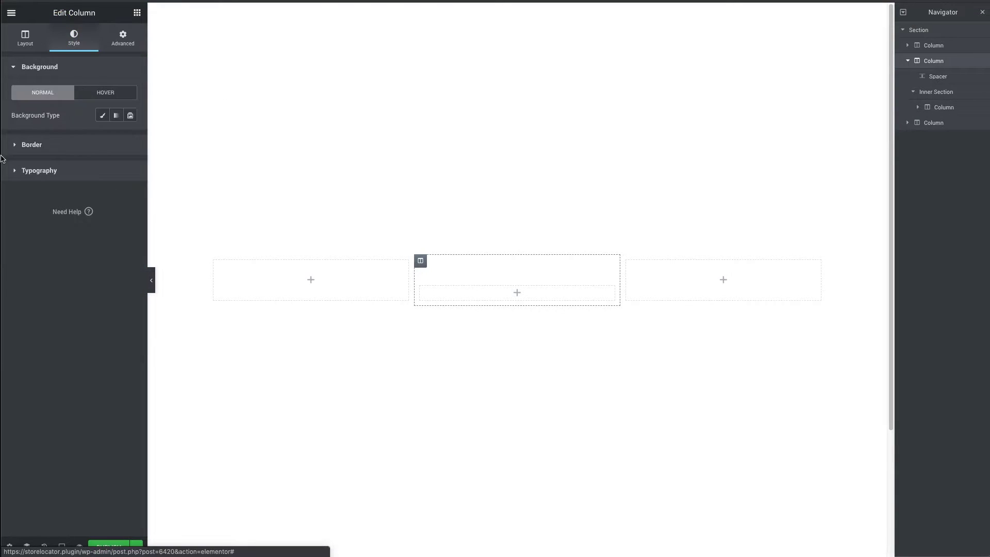
pyautogui.click(103, 115)
pyautogui.click(104, 193)
pyautogui.click(445, 166)
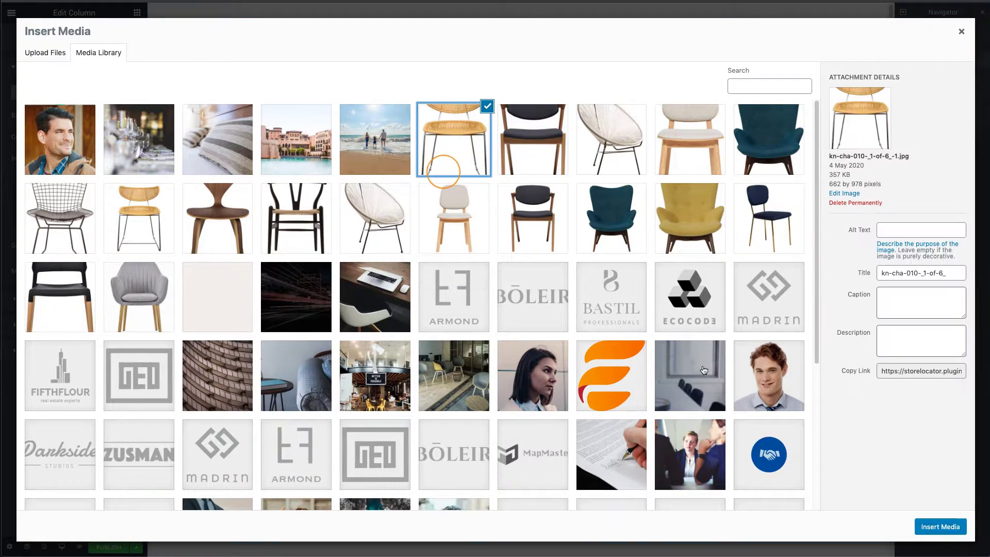
pyautogui.click(940, 526)
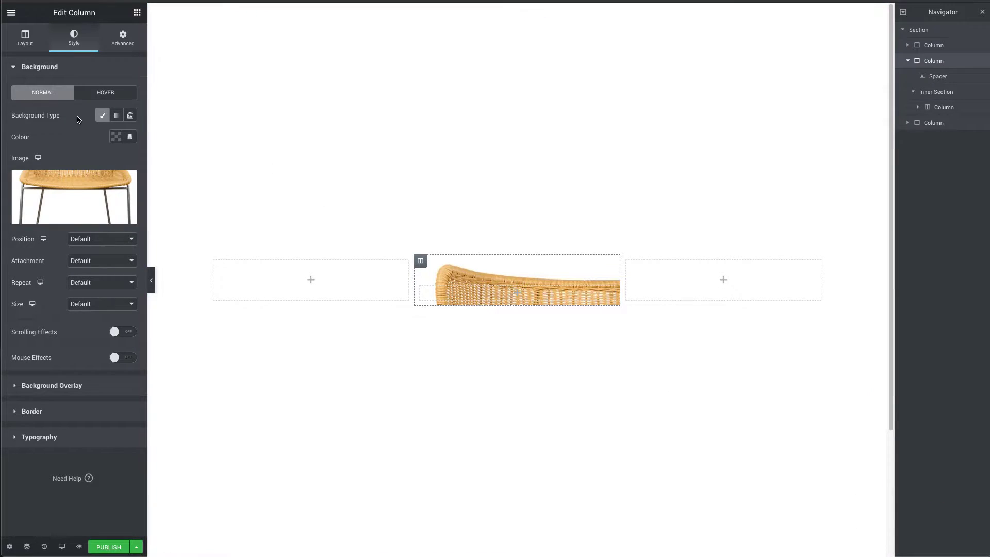
pyautogui.click(939, 76)
pyautogui.moveTo(17, 111); pyautogui.dragTo(81, 112)
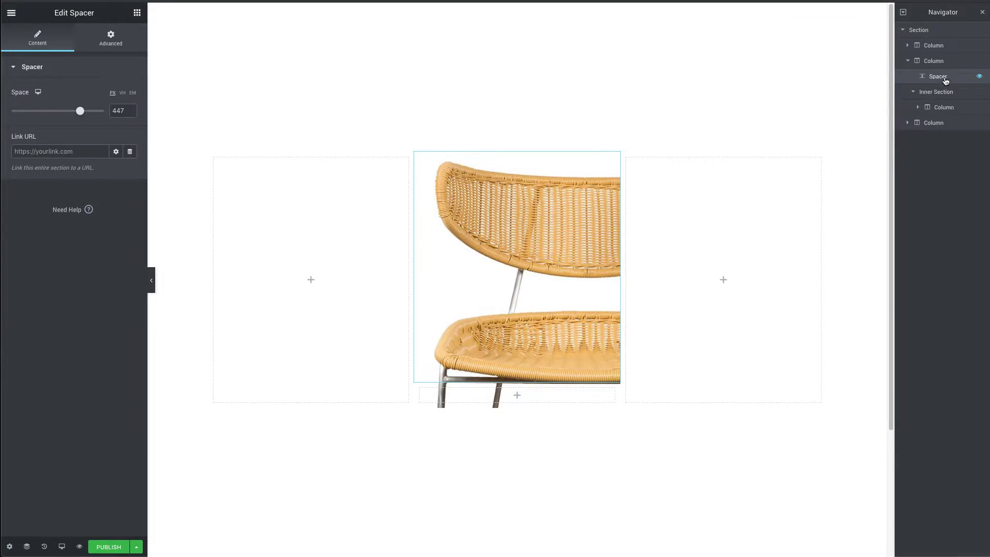
# Add a classic background overlay to the middle column in a faint, mostly transparent grey.
pyautogui.click(938, 62)
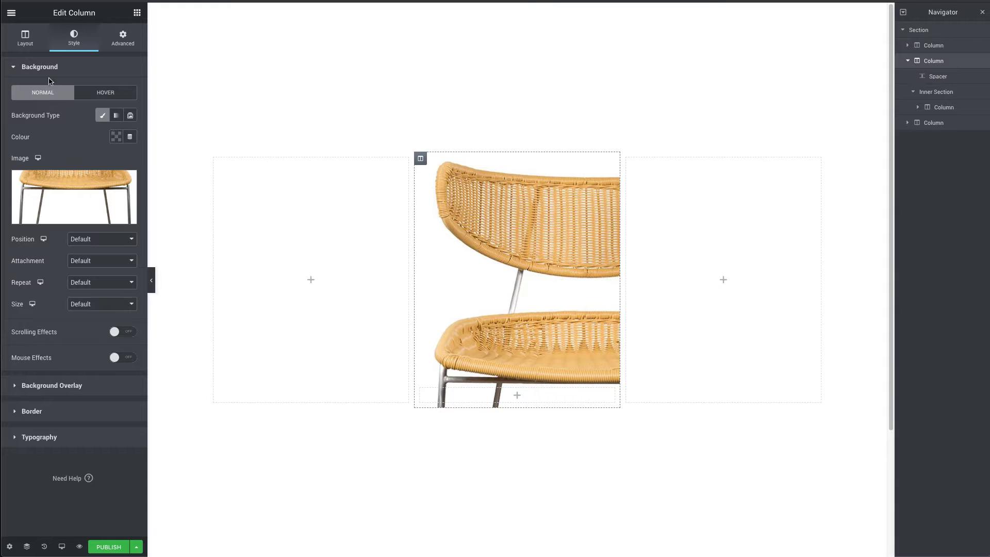
pyautogui.click(51, 383)
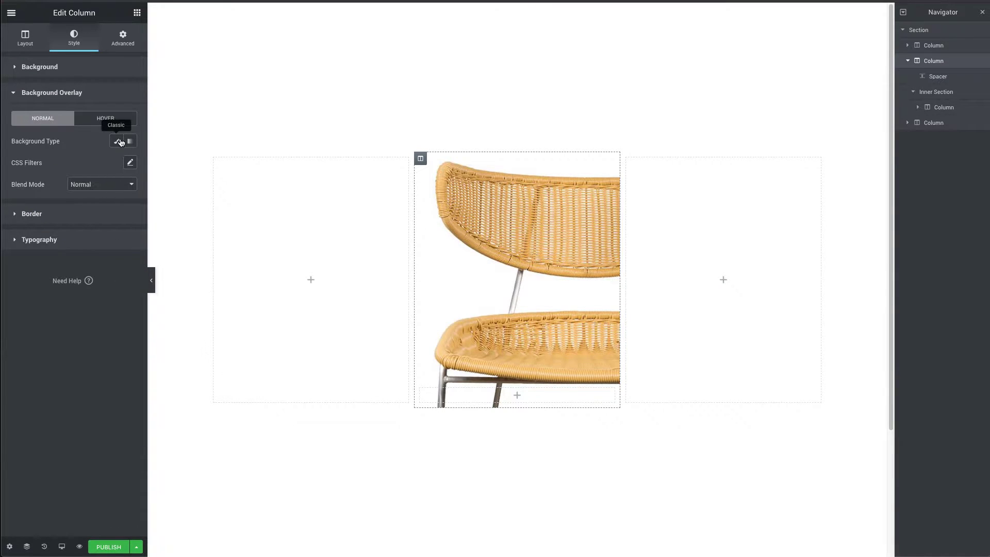
pyautogui.click(117, 141)
pyautogui.click(117, 162)
pyautogui.click(81, 275)
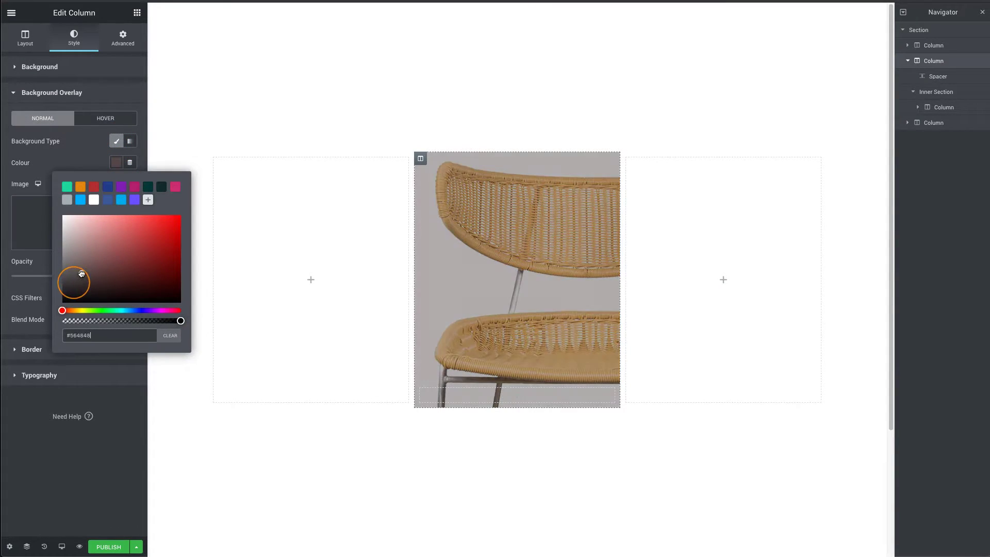
pyautogui.click(76, 321)
pyautogui.moveTo(76, 323); pyautogui.dragTo(81, 323)
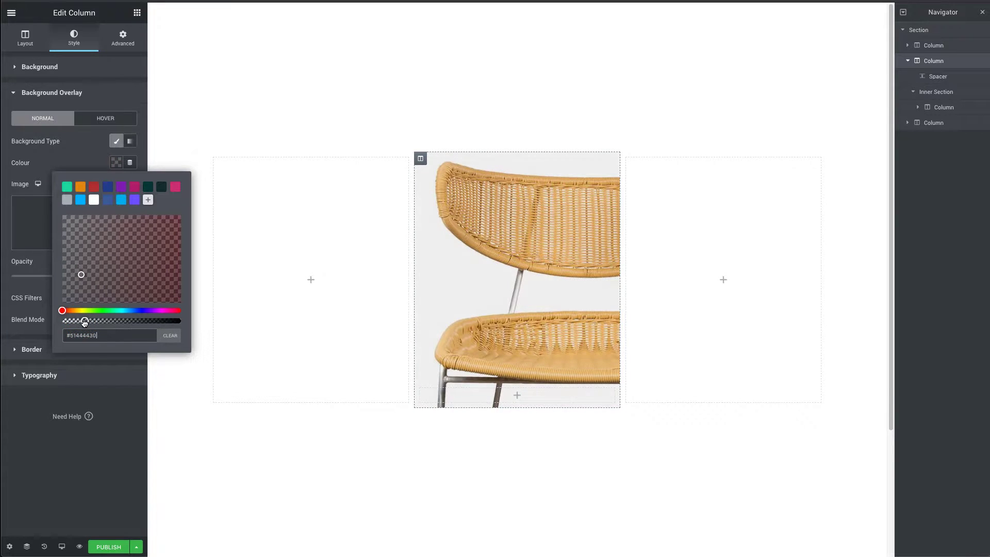
pyautogui.moveTo(80, 276); pyautogui.dragTo(65, 281)
pyautogui.click(29, 424)
# Set the middle column's border radius to 12 px on all sides and add a box shadow with blur 70 and spread -35.
pyautogui.click(43, 351)
pyautogui.click(19, 207)
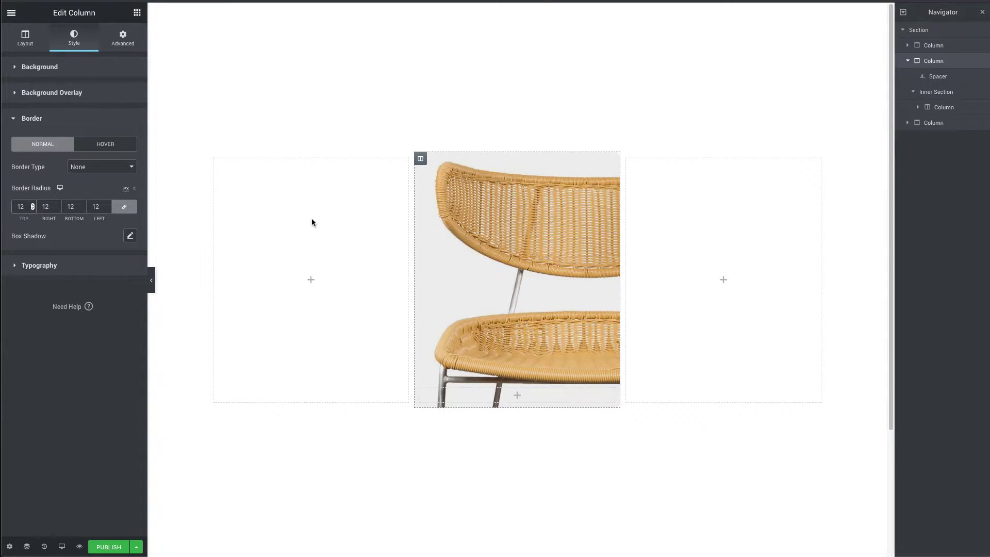
pyautogui.click(130, 235)
pyautogui.click(118, 314)
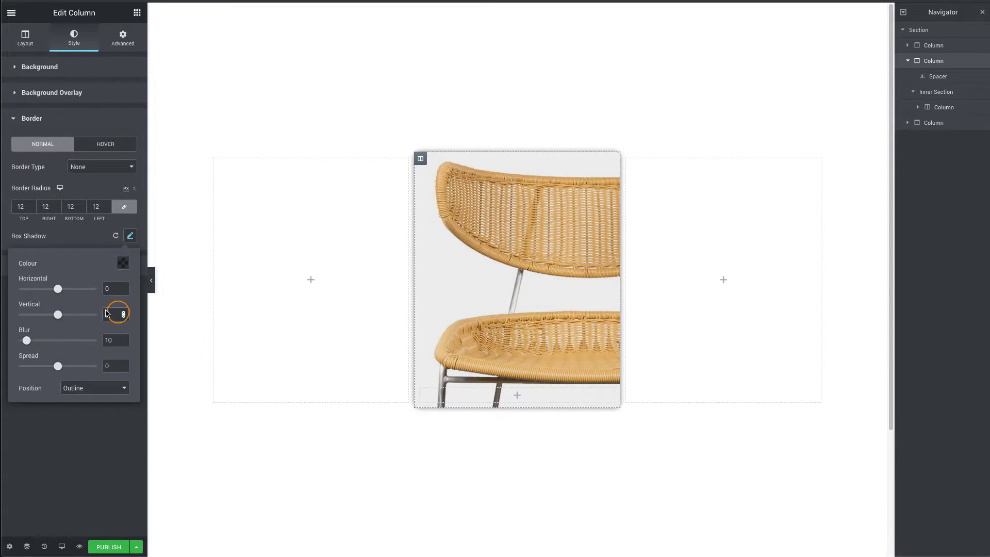
pyautogui.write('70')
pyautogui.press('Tab')
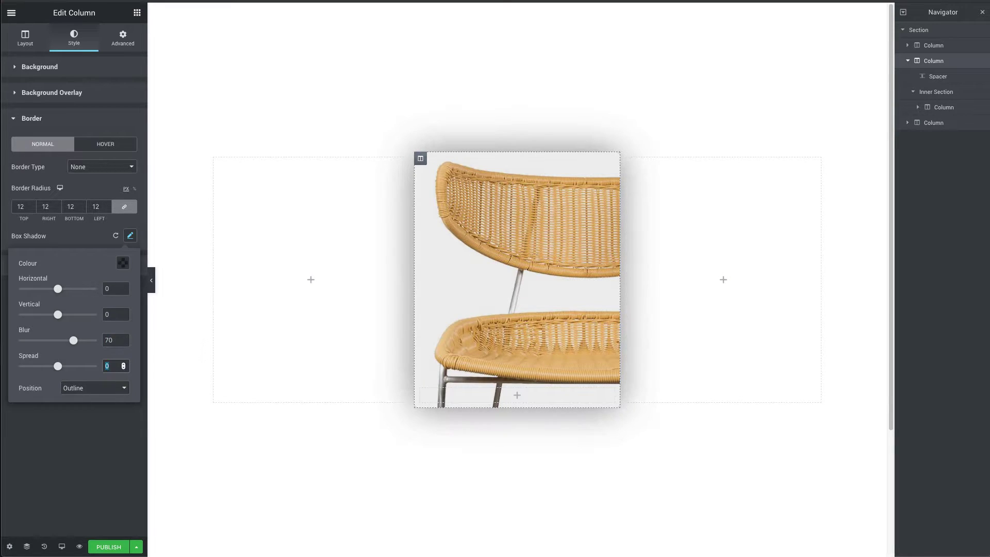
pyautogui.write('-35')
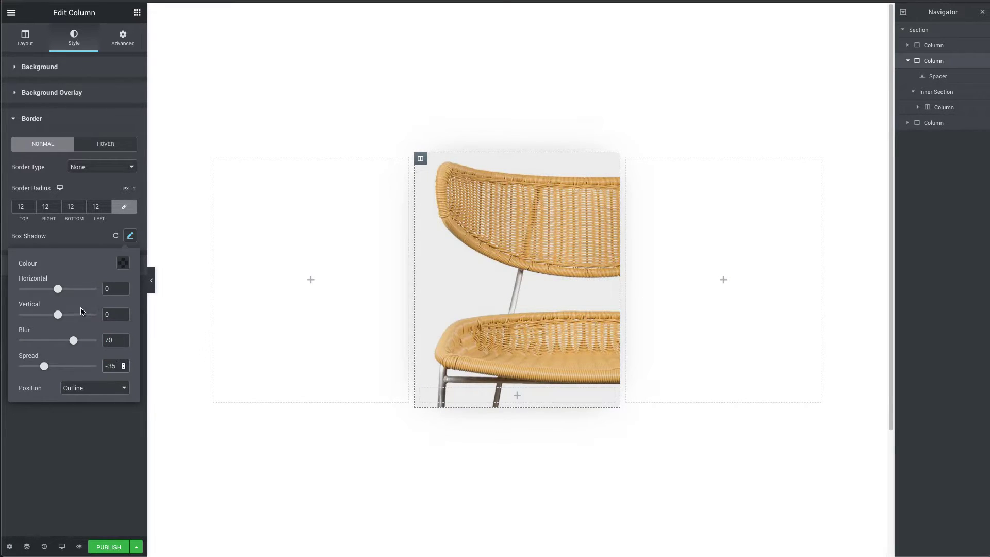
# Set the middle column's box shadow colour to rgba(0, 0, 0, 0.25).
pyautogui.click(127, 267)
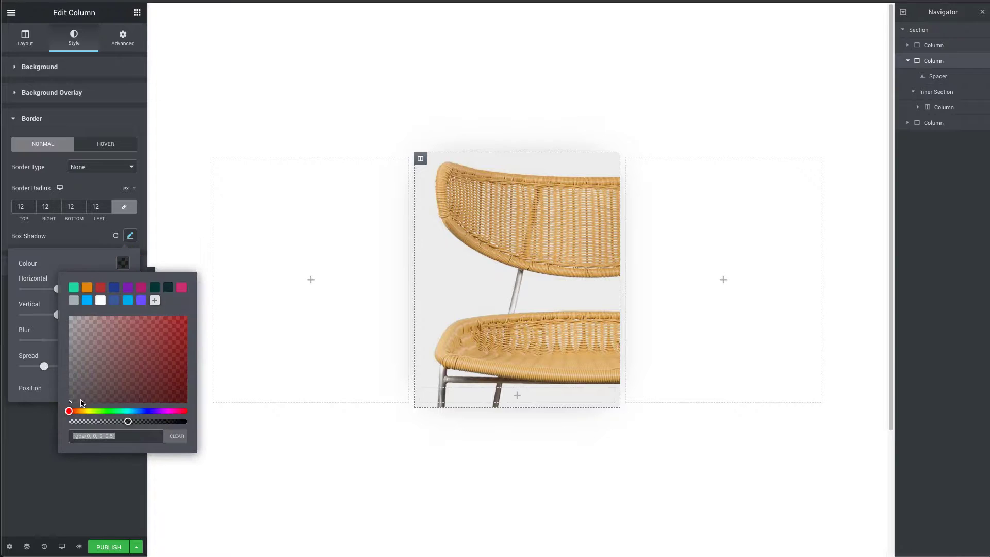
pyautogui.click(97, 422)
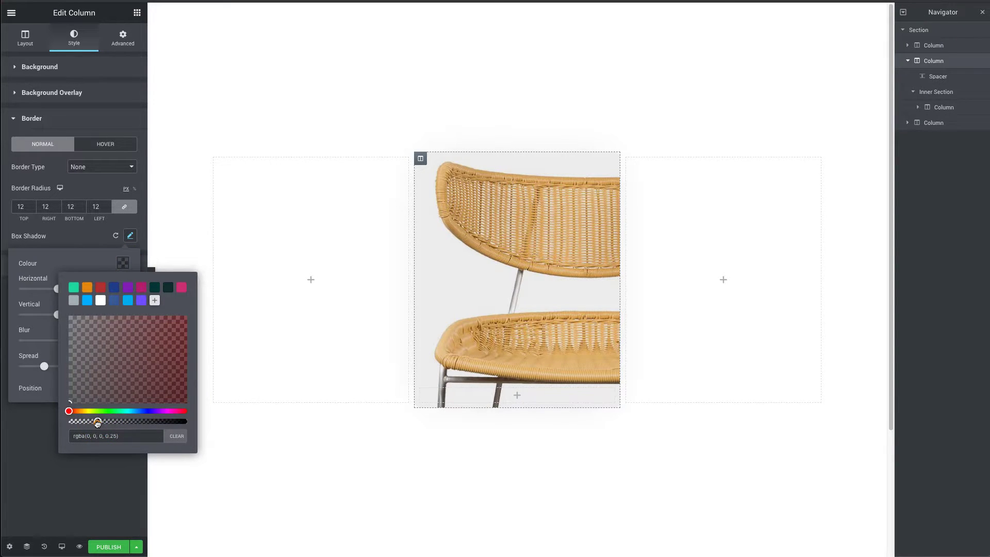
pyautogui.click(67, 491)
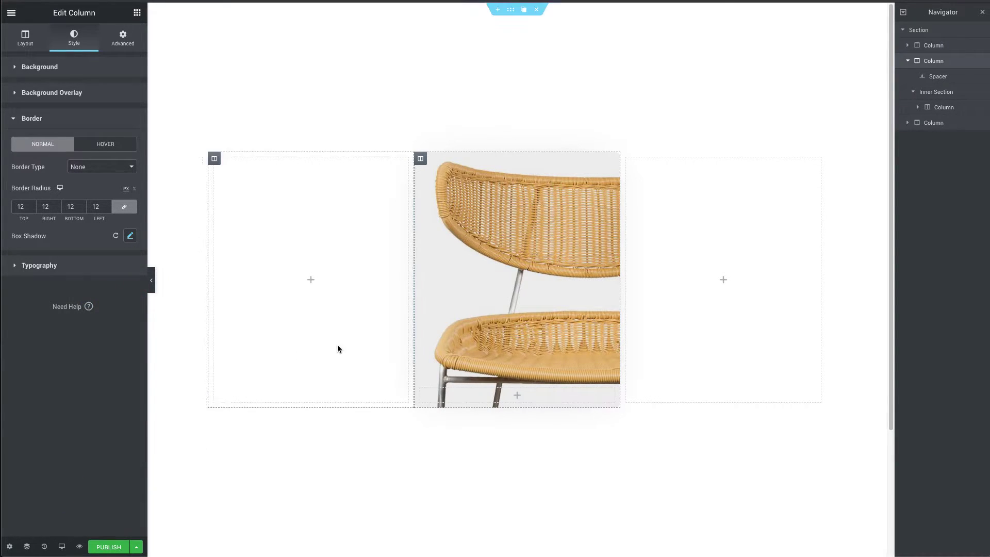
# Give the inner section a classic white background.
pyautogui.click(924, 92)
pyautogui.click(72, 41)
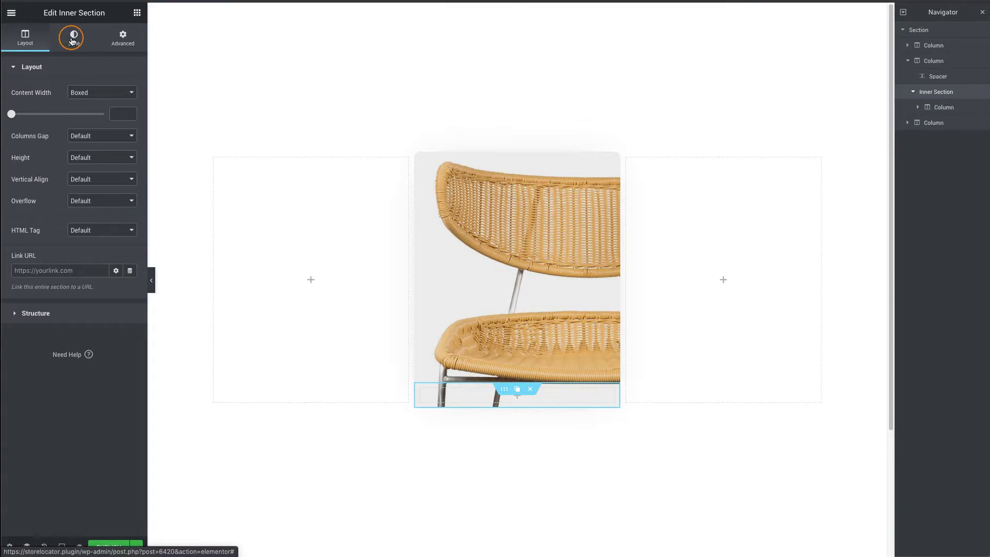
pyautogui.click(89, 115)
pyautogui.click(128, 136)
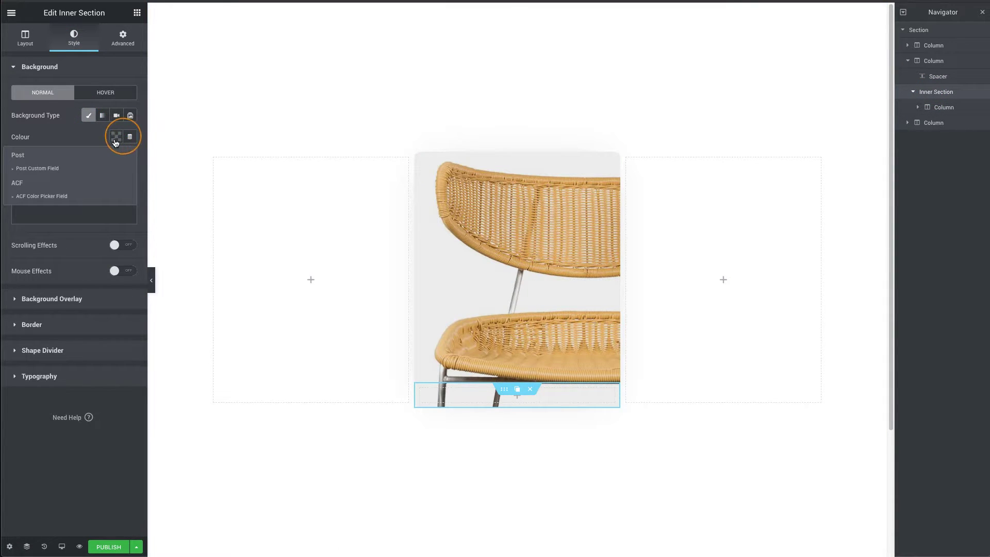
pyautogui.click(115, 139)
pyautogui.click(63, 190)
pyautogui.click(40, 140)
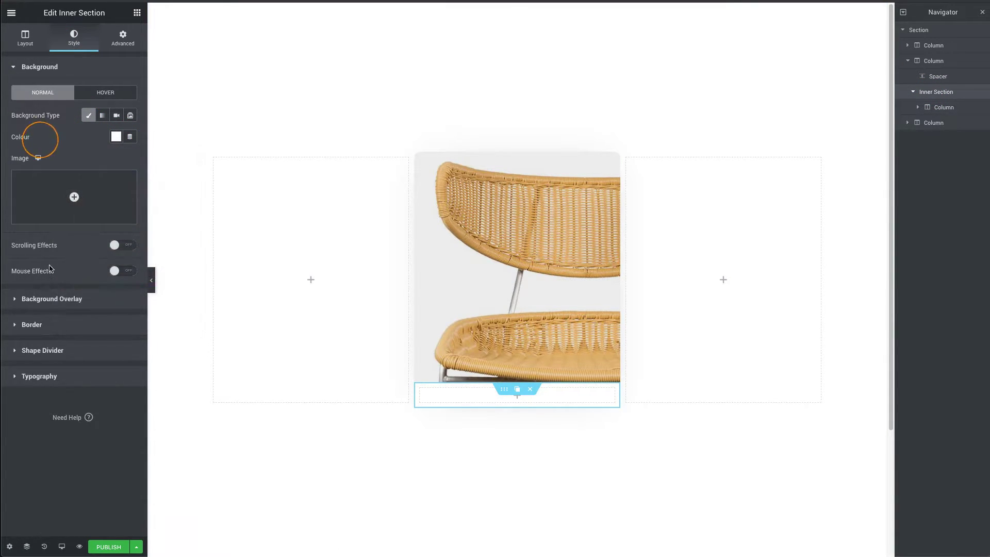
# Unlink the inner section's border radius values and set them to 12 top, 12 right, 0 bottom and 12 left, without a box shadow.
pyautogui.click(47, 325)
pyautogui.click(130, 236)
pyautogui.click(70, 226)
pyautogui.click(21, 206)
pyautogui.click(130, 211)
pyautogui.click(21, 207)
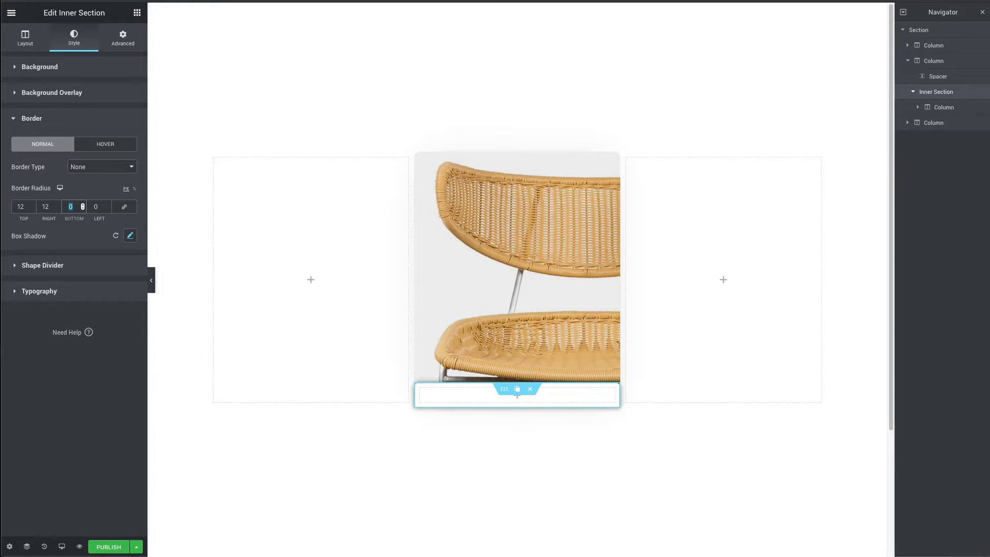
pyautogui.click(115, 235)
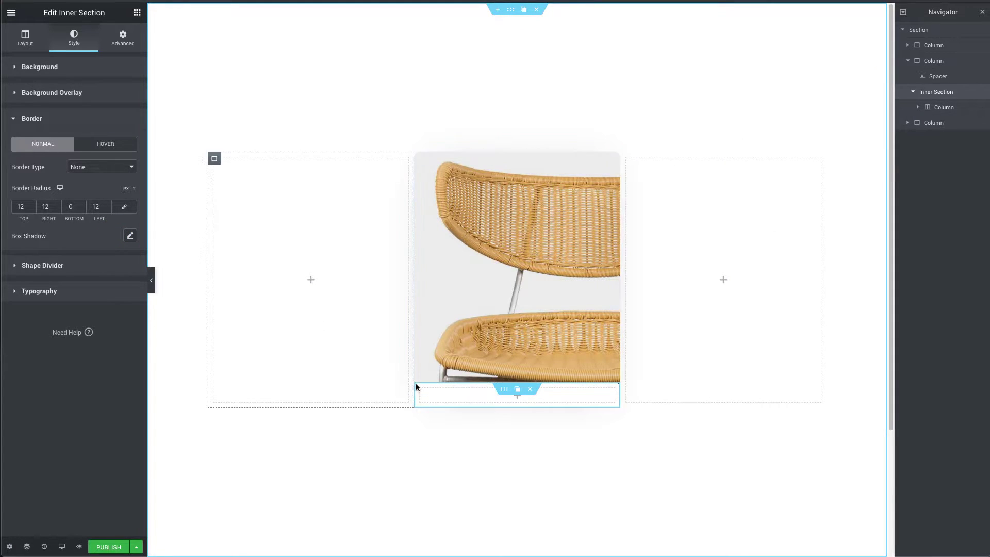
# Unlink the middle column's padding values and set them to 0 top, 0 right, 25 bottom and 25 left.
pyautogui.click(933, 61)
pyautogui.click(114, 43)
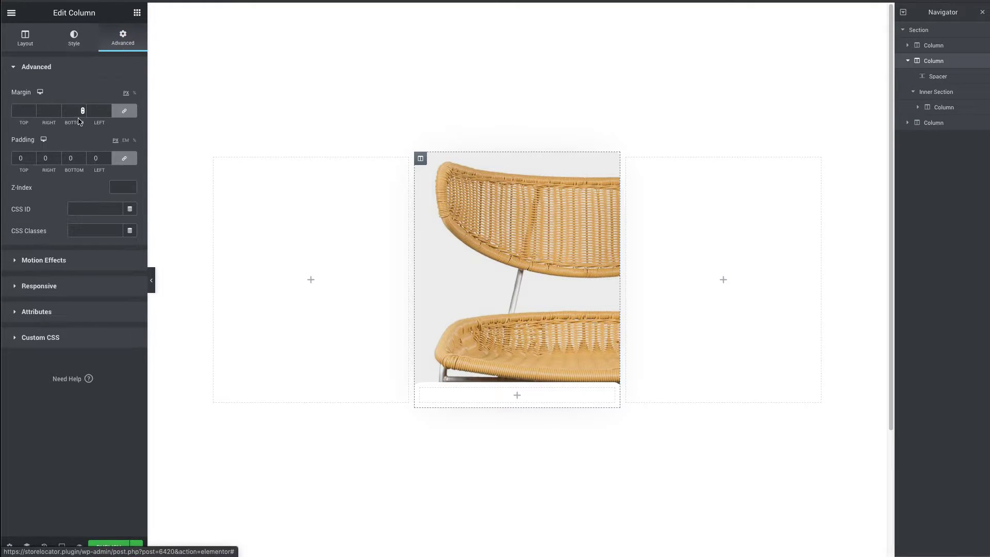
pyautogui.click(96, 157)
pyautogui.write('25')
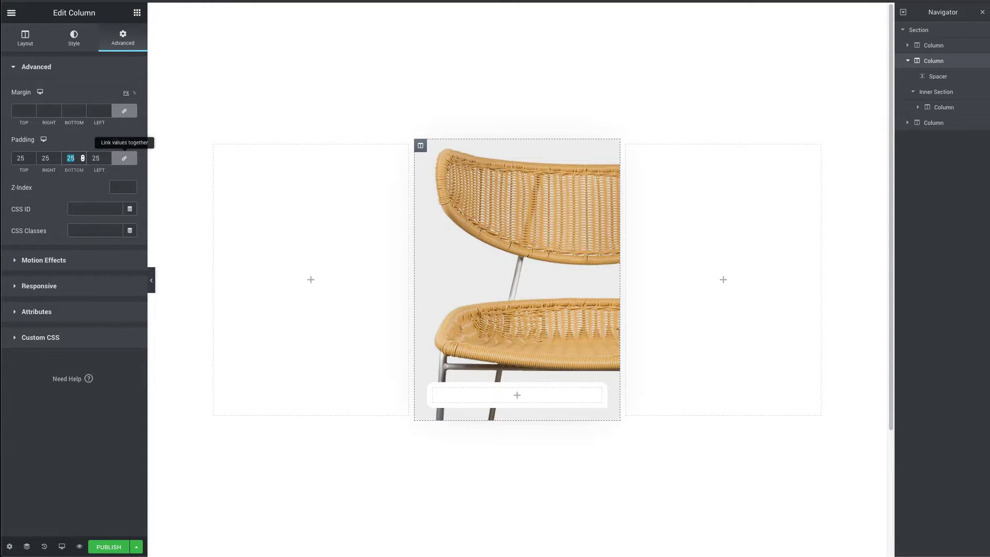
pyautogui.click(125, 158)
pyautogui.doubleClick(20, 157)
pyautogui.write('0')
pyautogui.press('Tab')
pyautogui.write('0')
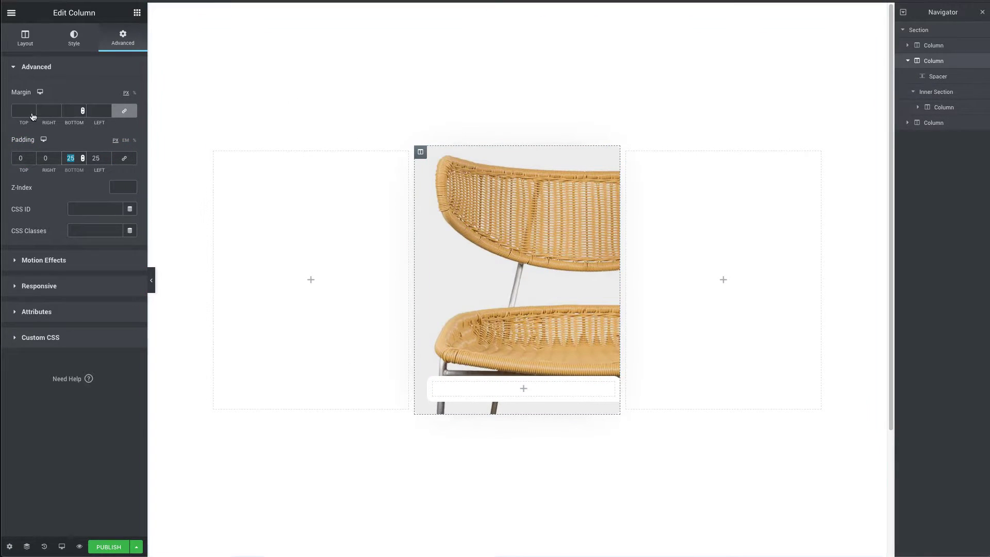
# Set the middle column's vertical alignment to Bottom.
pyautogui.click(25, 38)
pyautogui.click(82, 114)
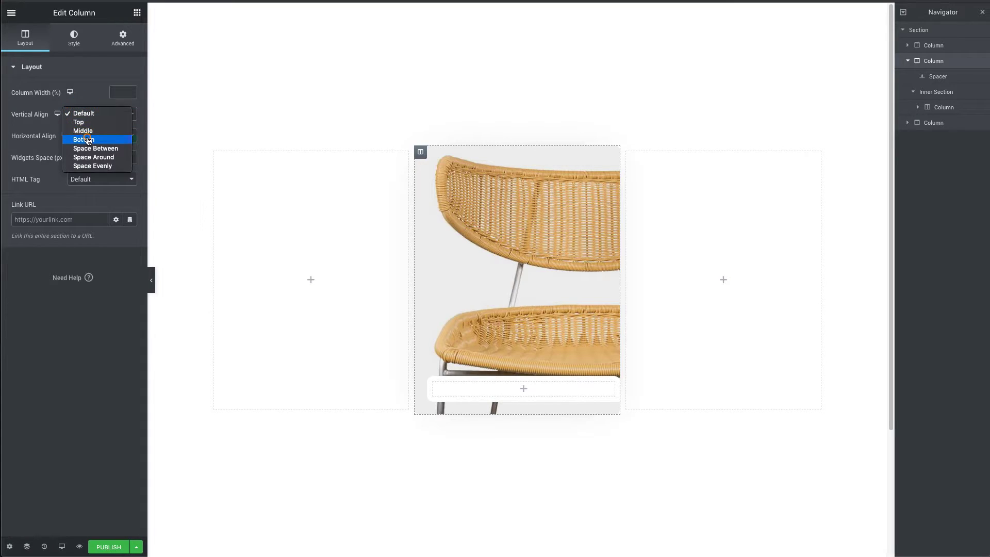
pyautogui.click(84, 139)
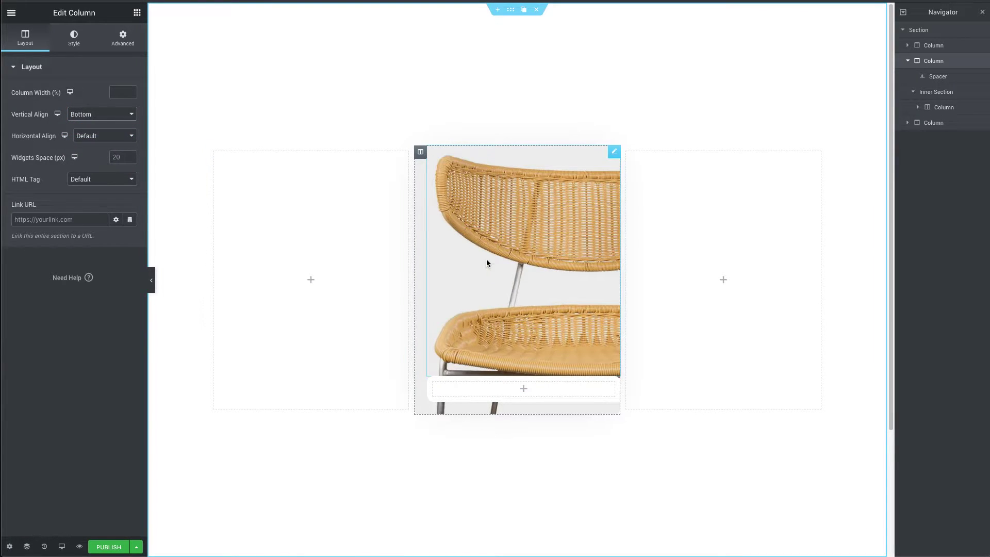
# Add a Heading widget to the inner section and set its column's padding to 20 px on all sides.
pyautogui.click(136, 15)
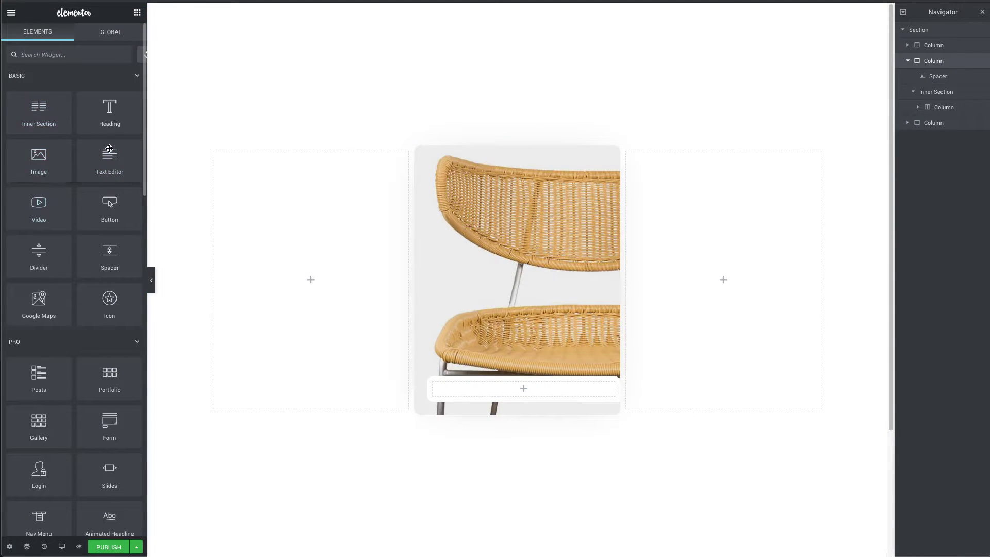
pyautogui.moveTo(109, 114); pyautogui.dragTo(535, 392)
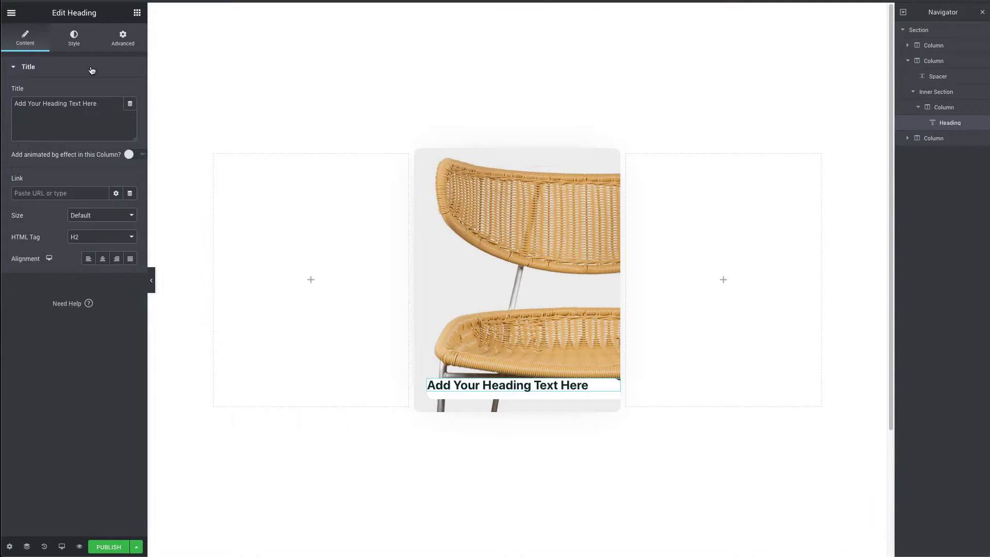
pyautogui.click(123, 37)
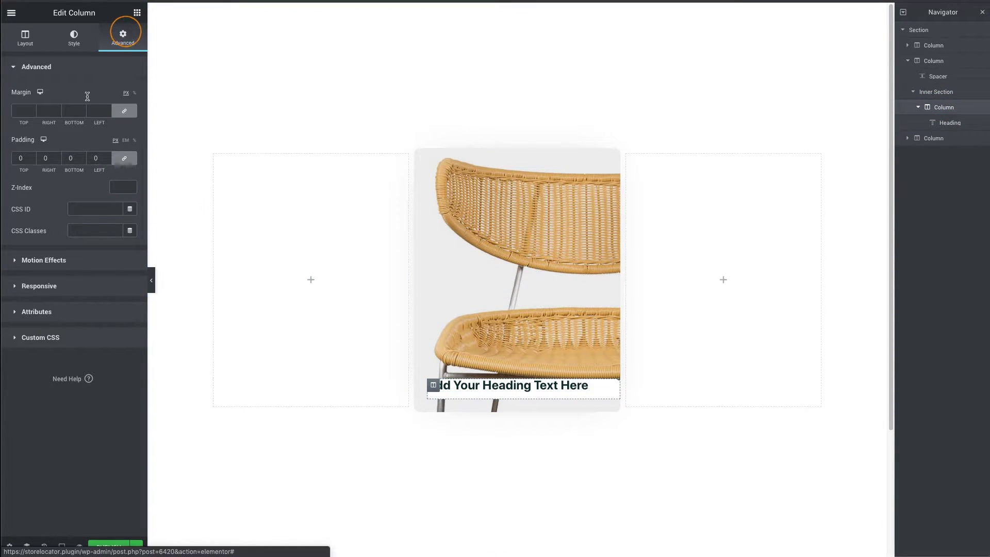
pyautogui.click(20, 158)
pyautogui.write('20')
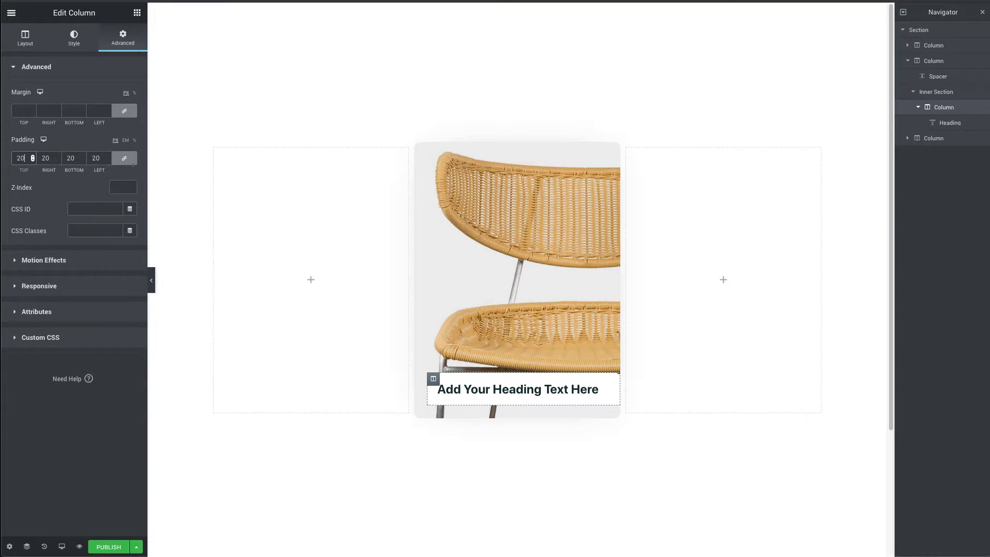
# Align the heading to the right and change its title to $200.
pyautogui.click(948, 123)
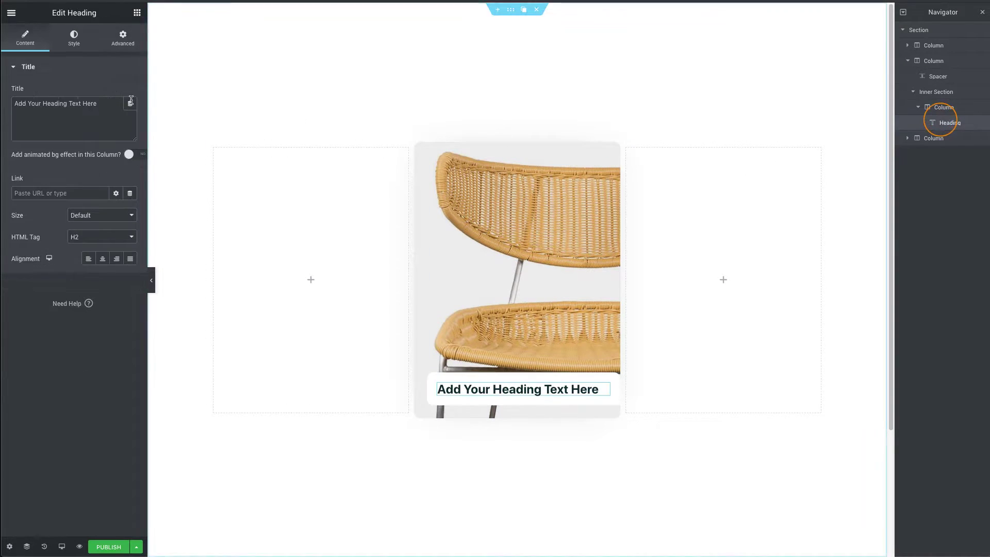
pyautogui.click(116, 259)
pyautogui.tripleClick(54, 118)
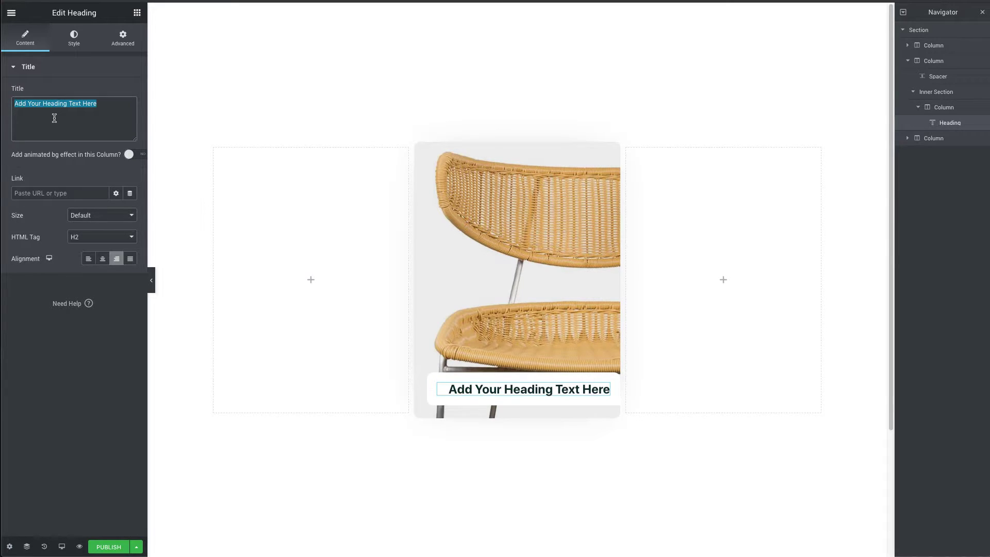
pyautogui.write('$200')
# Give the price heading the green preset text colour, with font weight 400 and size 20 px.
pyautogui.click(74, 39)
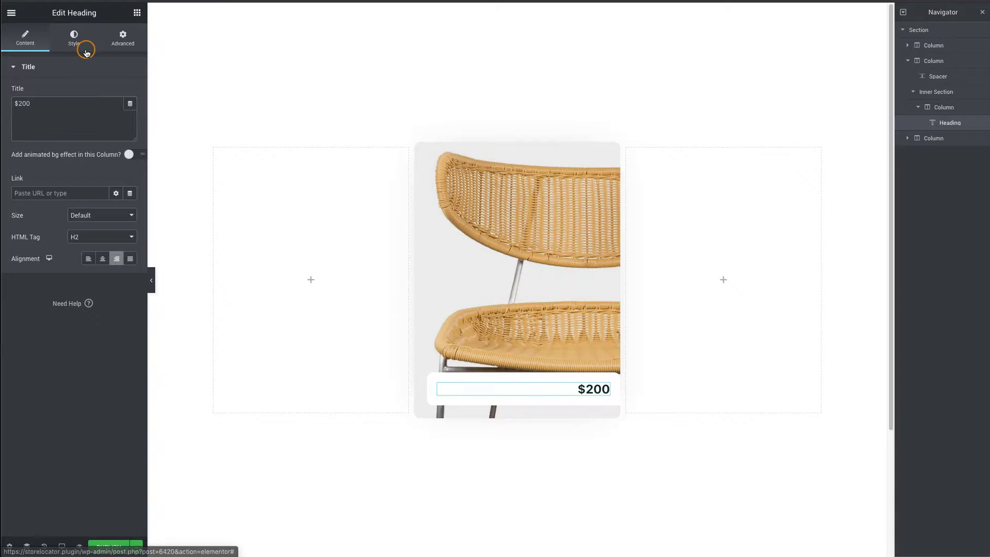
pyautogui.click(116, 91)
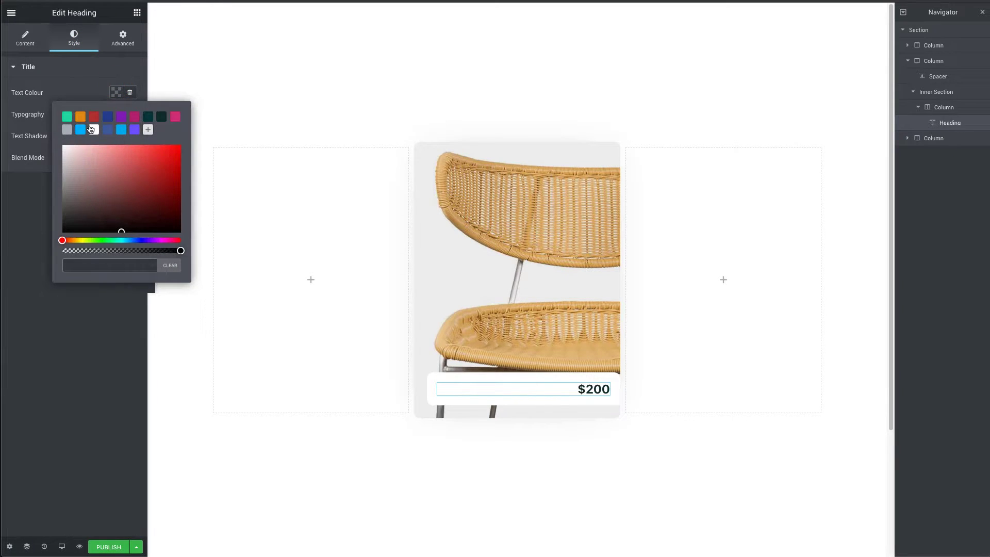
pyautogui.click(68, 116)
pyautogui.click(31, 213)
pyautogui.click(128, 115)
pyautogui.click(58, 204)
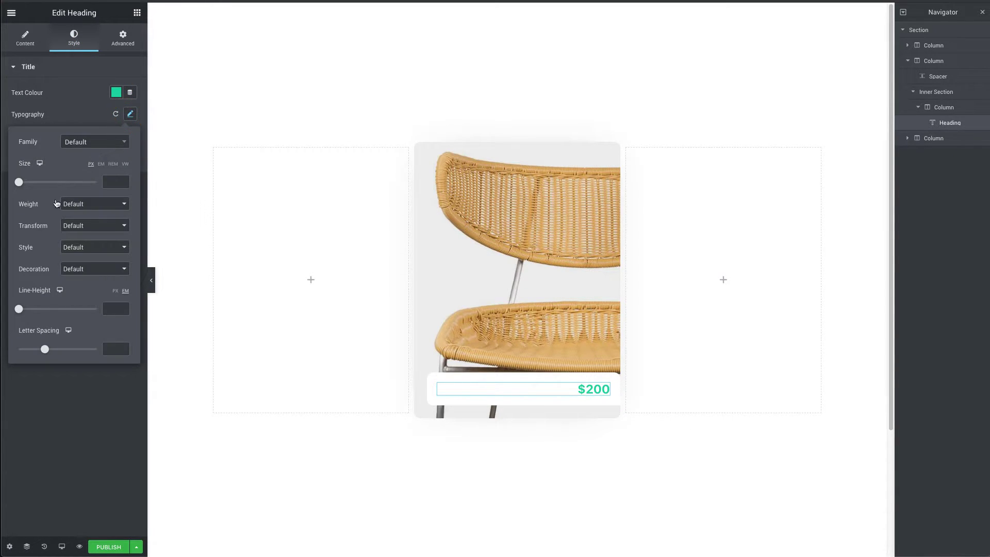
pyautogui.click(81, 151)
pyautogui.click(111, 182)
pyautogui.write('18')
pyautogui.press('Up')
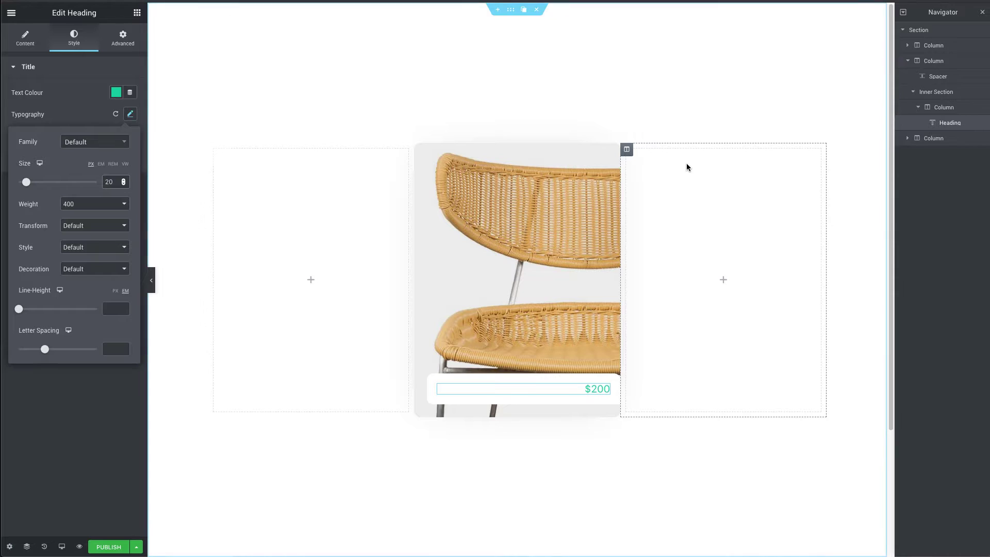
# Add a second Heading widget below the price and set its HTML tag to H4.
pyautogui.click(135, 13)
pyautogui.moveTo(106, 111); pyautogui.dragTo(512, 392)
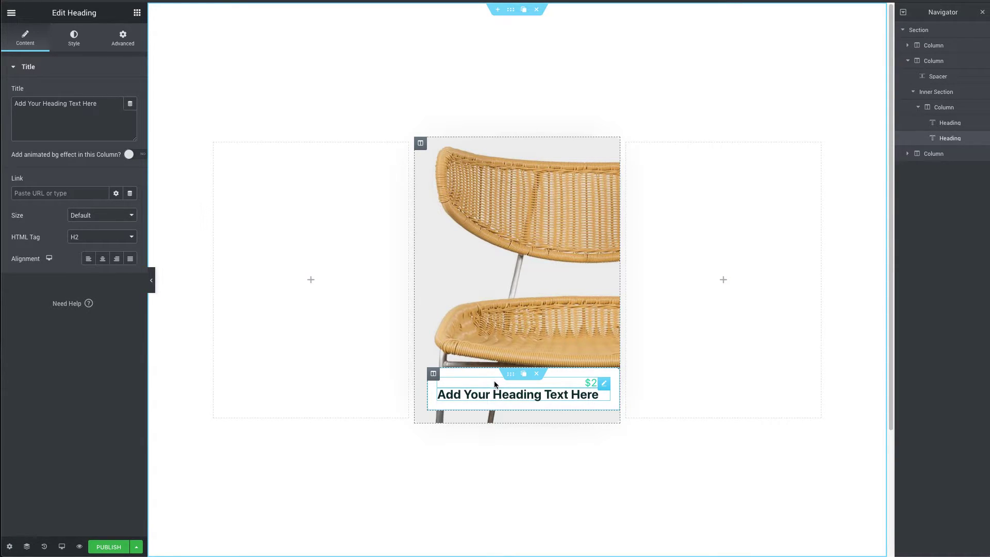
pyautogui.click(74, 39)
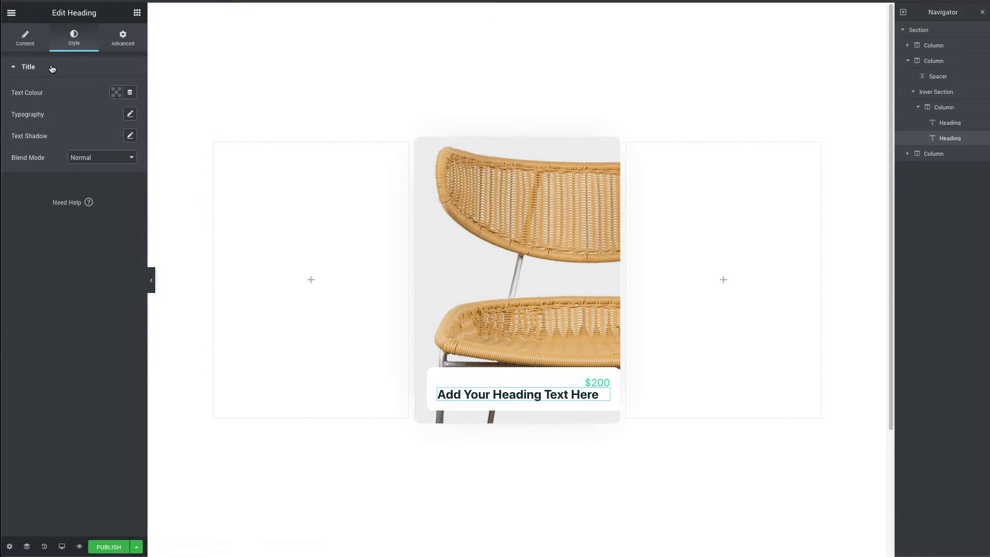
pyautogui.click(25, 39)
pyautogui.click(80, 236)
pyautogui.click(77, 253)
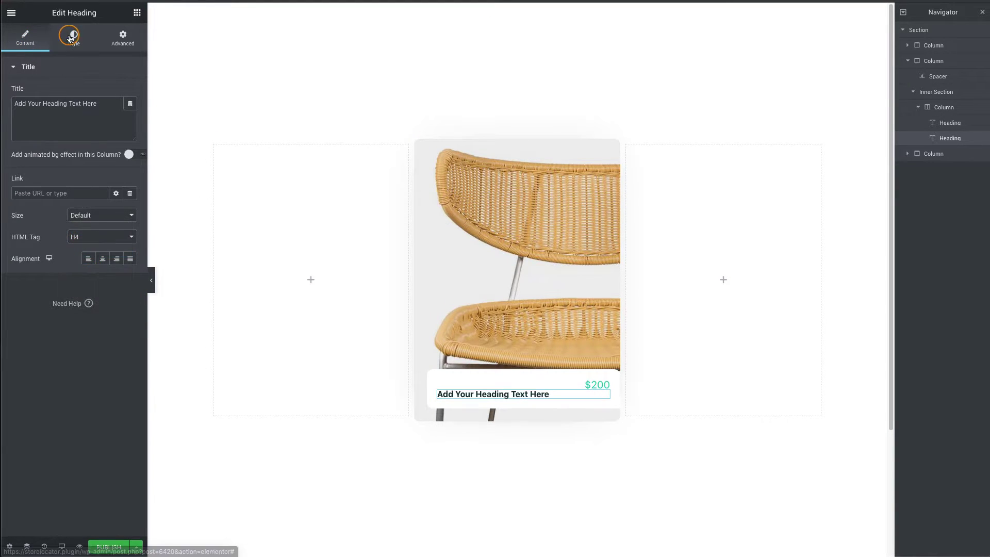
# Make the second heading's text black and bold with a font size of 18 px.
pyautogui.click(74, 39)
pyautogui.click(116, 92)
pyautogui.click(33, 208)
pyautogui.click(130, 114)
pyautogui.click(70, 207)
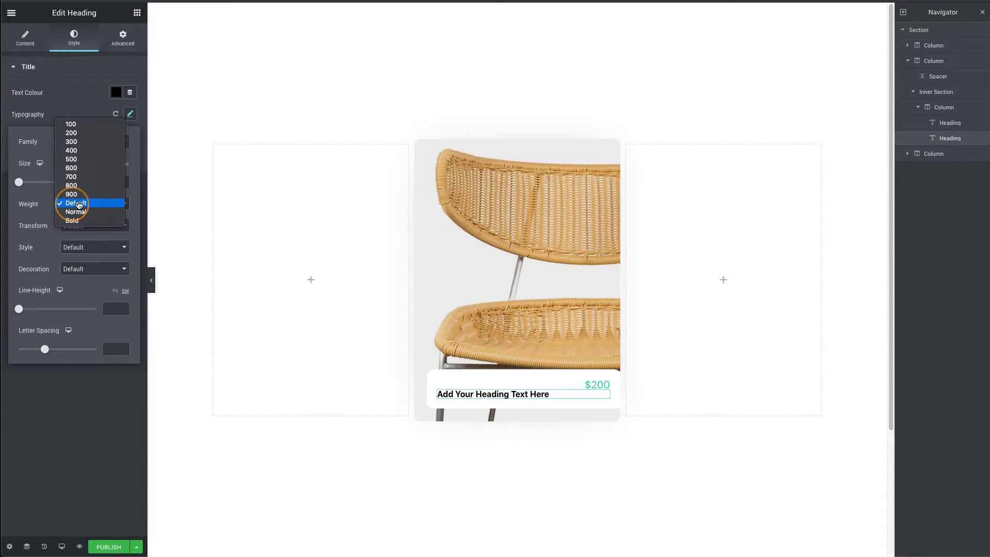
pyautogui.click(80, 217)
pyautogui.write('18')
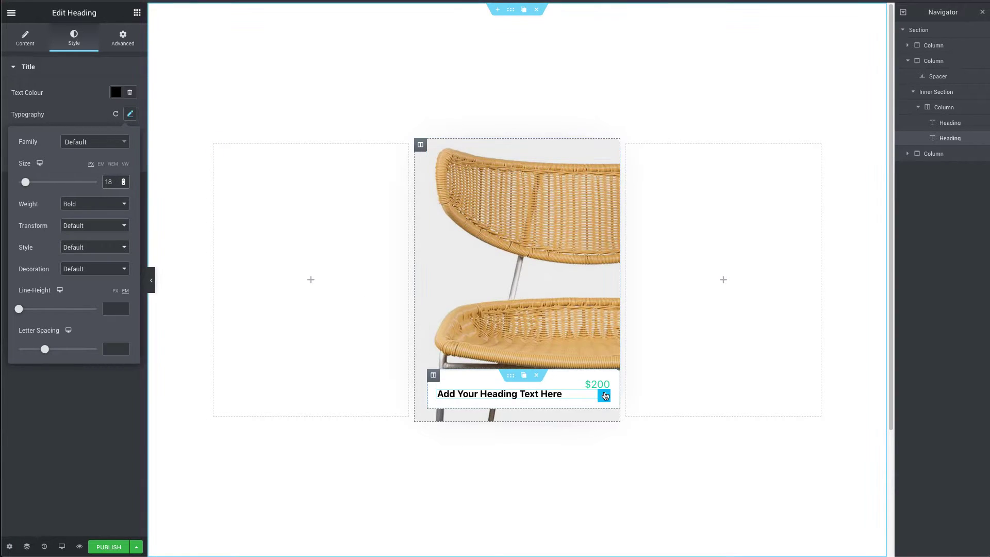
# Measure the space around the price, then unlink the second heading's padding and set its right value to 80 px.
pyautogui.press('shift+super+4')
pyautogui.moveTo(609, 378); pyautogui.dragTo(564, 423)
pyautogui.click(124, 37)
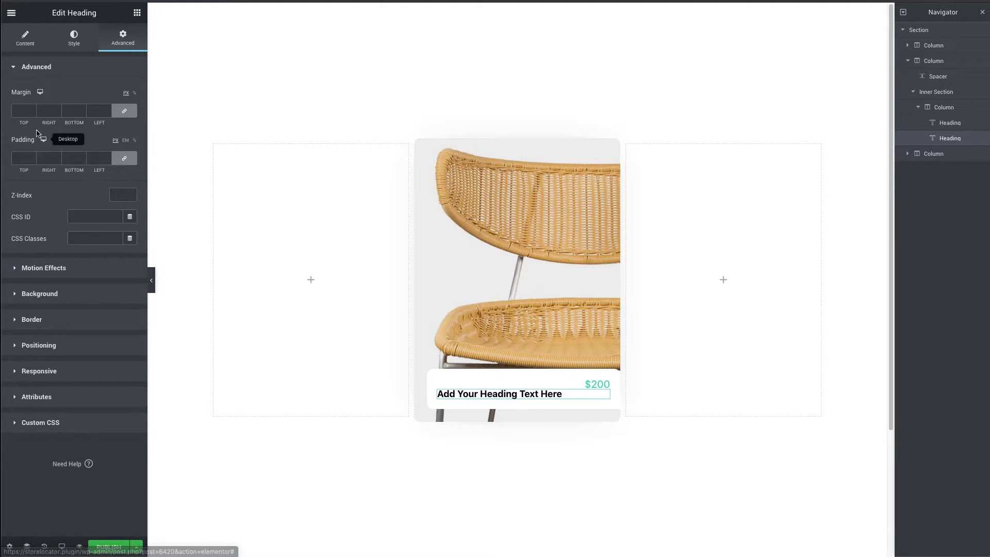
pyautogui.click(122, 160)
pyautogui.click(47, 159)
pyautogui.write('100')
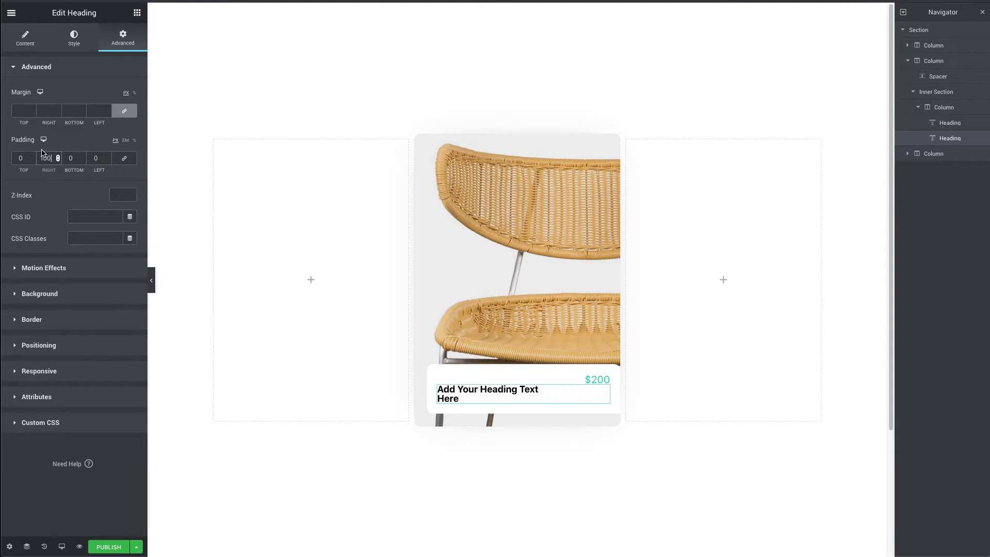
pyautogui.press('BackSpace')
pyautogui.press('BackSpace')
pyautogui.press('BackSpace')
pyautogui.write('90')
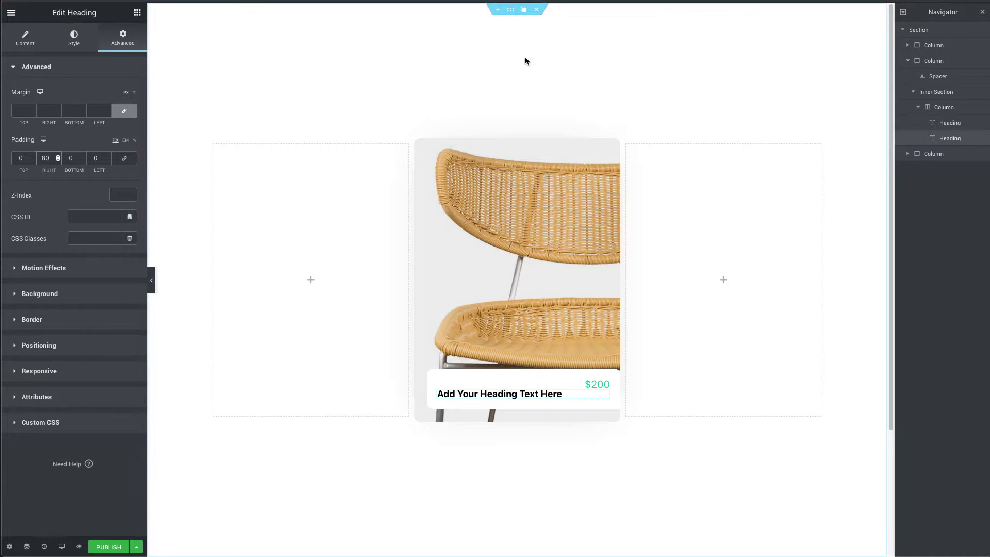
pyautogui.click(805, 1)
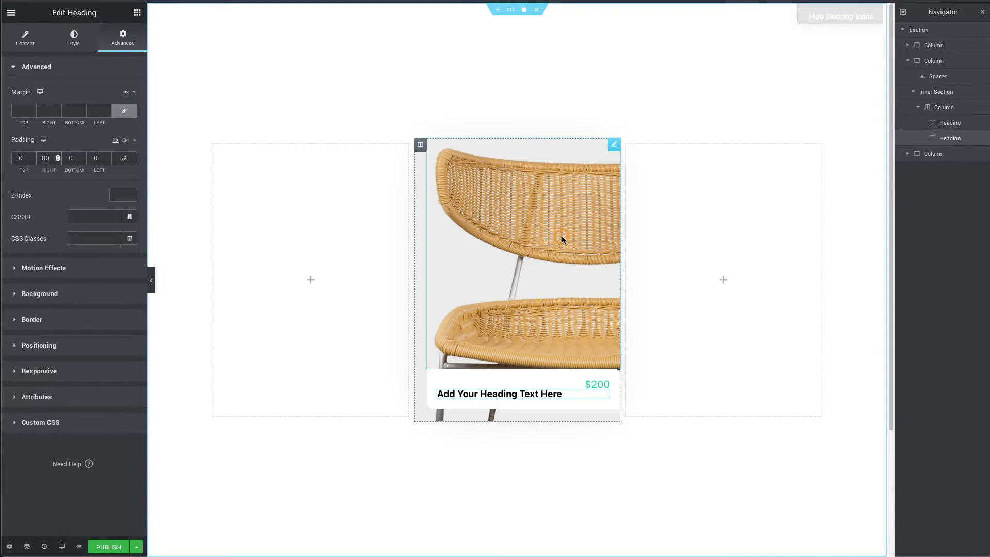
# Unlink the second heading's margin values and set its top margin to -18 px to raise it beside the price.
pyautogui.click(124, 111)
pyautogui.click(22, 112)
pyautogui.write('-20')
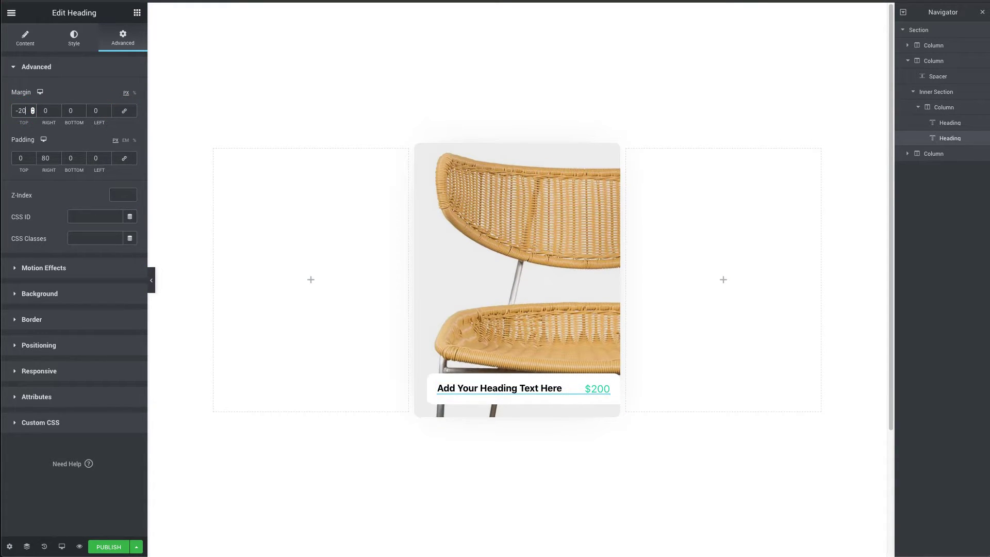
pyautogui.press('Up')
pyautogui.press('Up')
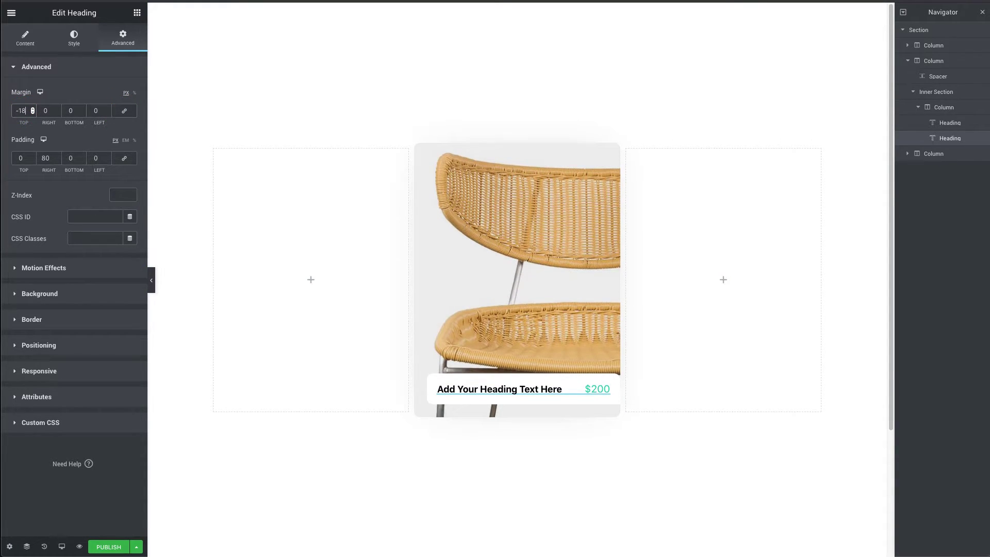
# Set the second heading's font size to 19 px.
pyautogui.click(74, 37)
pyautogui.click(130, 114)
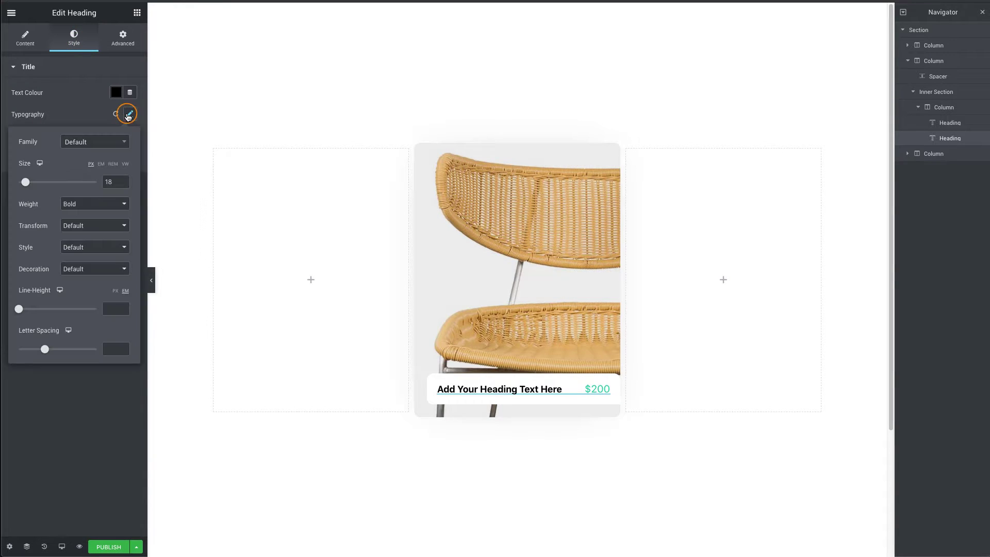
pyautogui.doubleClick(111, 183)
pyautogui.write('20')
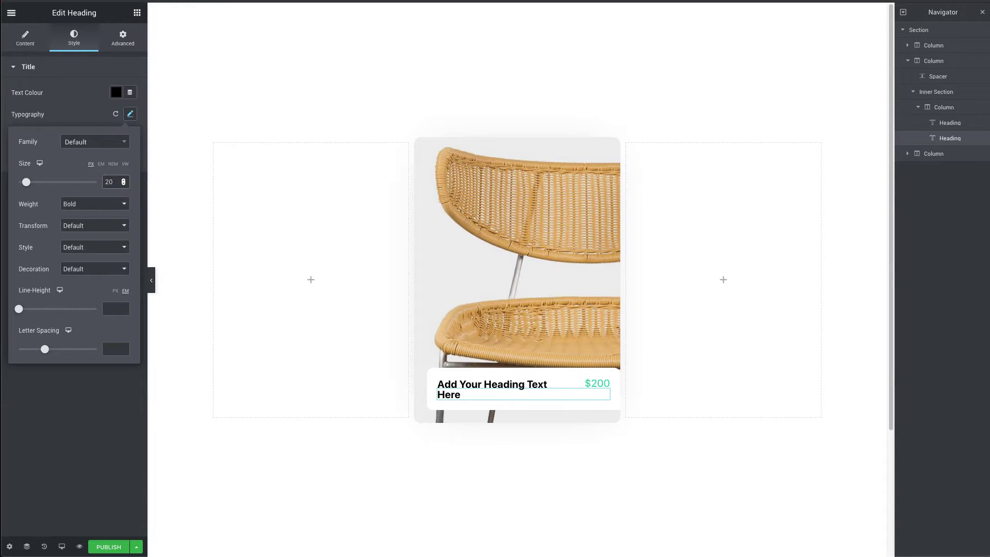
pyautogui.press('Down')
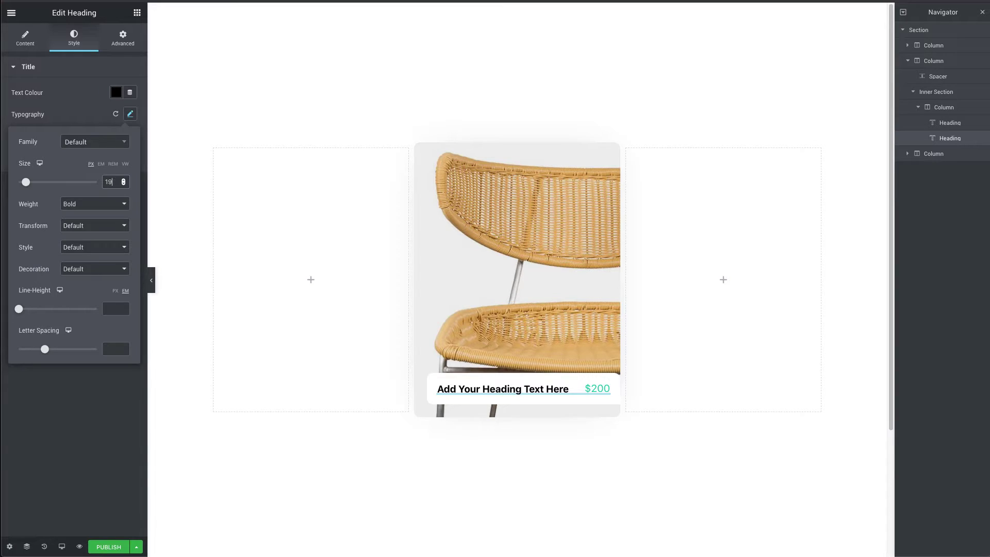
# Adjust the second heading's top margin to -19 px.
pyautogui.click(116, 42)
pyautogui.press('Down')
pyautogui.press('Down')
pyautogui.press('Up')
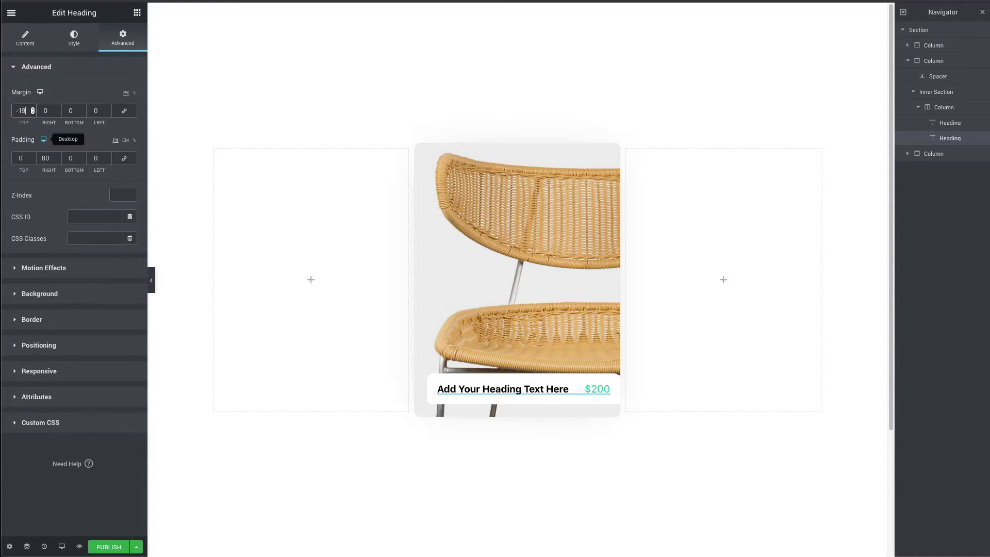
# Add a third Heading widget below the title and set its font weight to 400 and size to 16 px.
pyautogui.click(137, 13)
pyautogui.moveTo(103, 108); pyautogui.dragTo(524, 407)
pyautogui.click(74, 38)
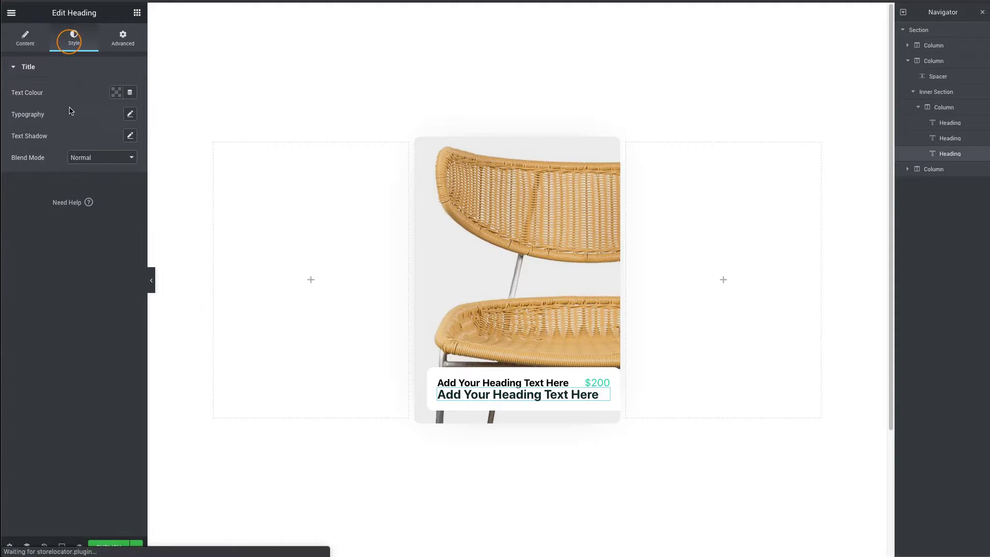
pyautogui.click(130, 114)
pyautogui.click(95, 203)
pyautogui.click(87, 150)
pyautogui.click(108, 182)
pyautogui.write('16')
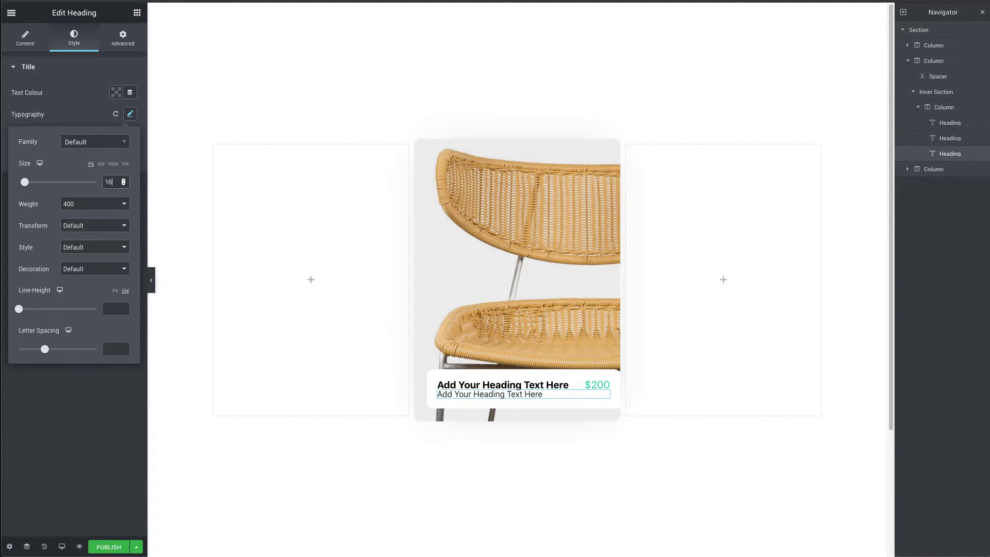
# Unlink the third heading's margin values and set its top margin to 9 px.
pyautogui.click(124, 39)
pyautogui.click(123, 111)
pyautogui.click(20, 111)
pyautogui.write('9')
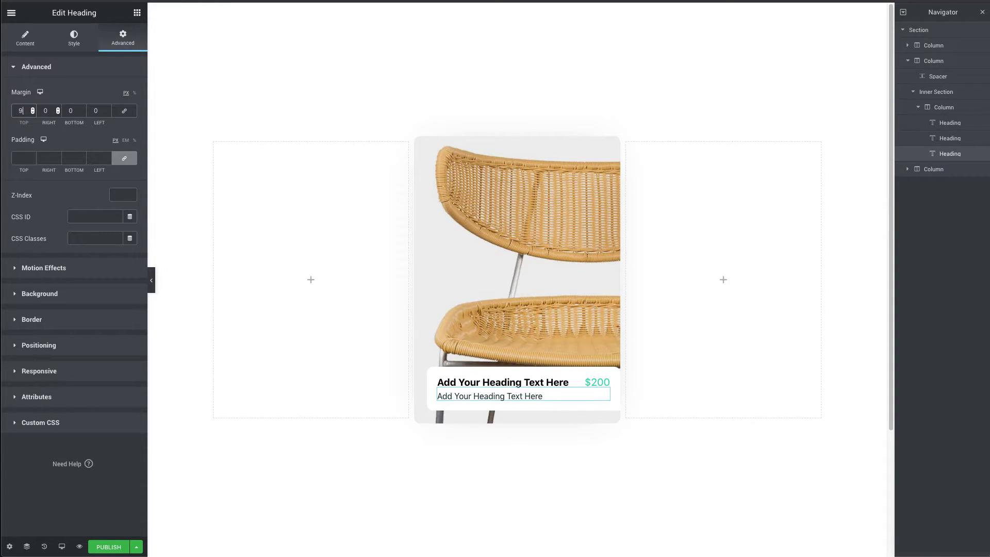
# Set the third heading's text colour to the dark grey #626B72, starting from the grey preset.
pyautogui.click(76, 38)
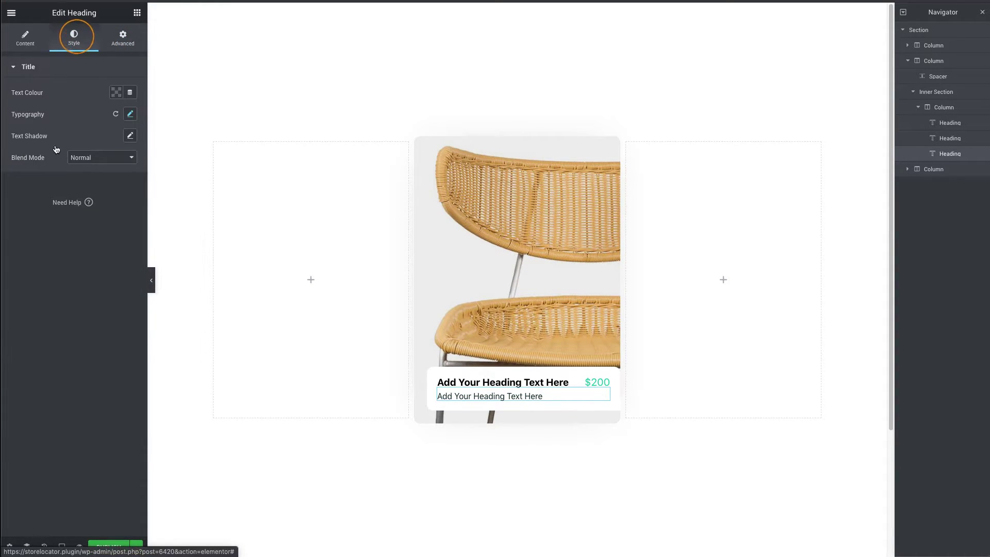
pyautogui.click(116, 92)
pyautogui.click(67, 129)
pyautogui.click(78, 194)
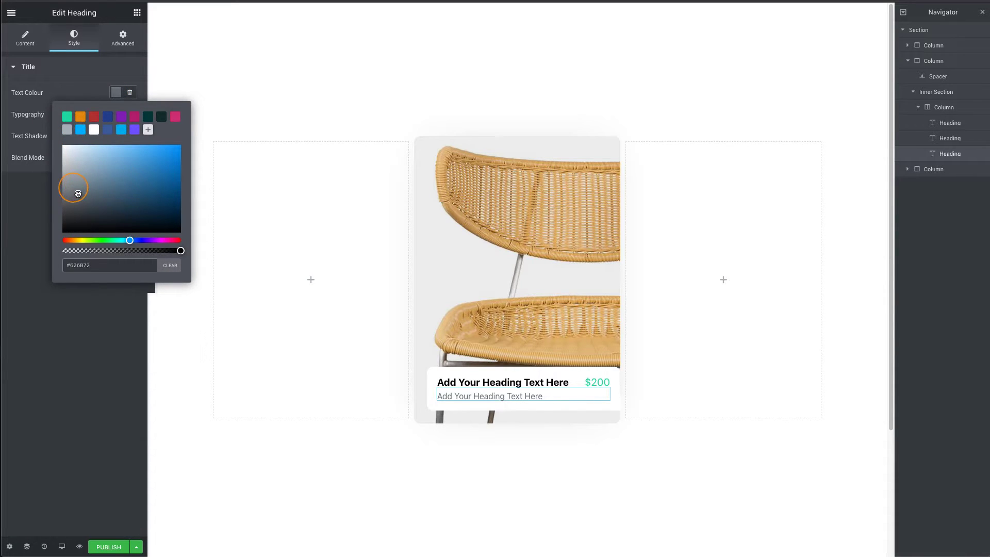
# Replace the third heading's placeholder text with "Category 1, 2".
pyautogui.click(59, 339)
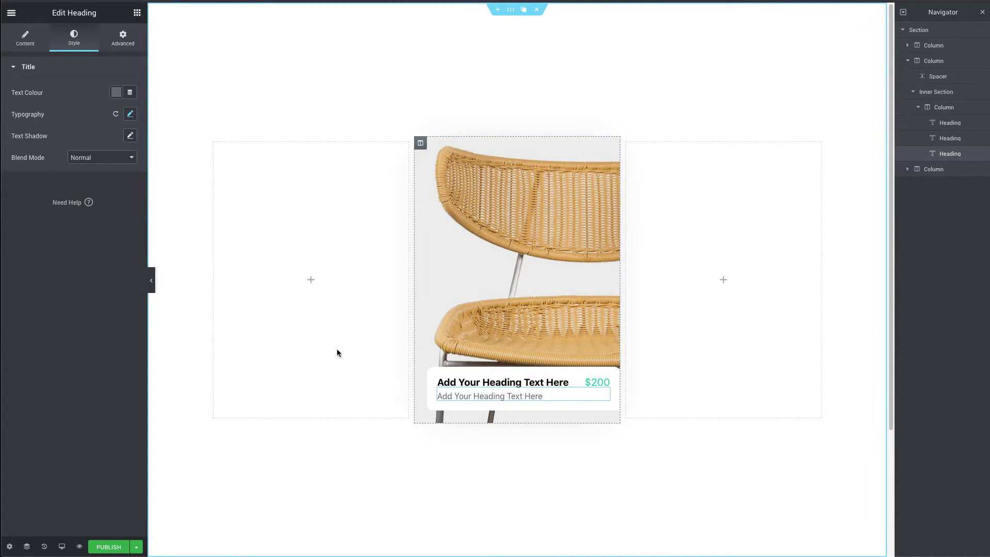
pyautogui.click(27, 37)
pyautogui.tripleClick(63, 122)
pyautogui.write('Category 1, 2')
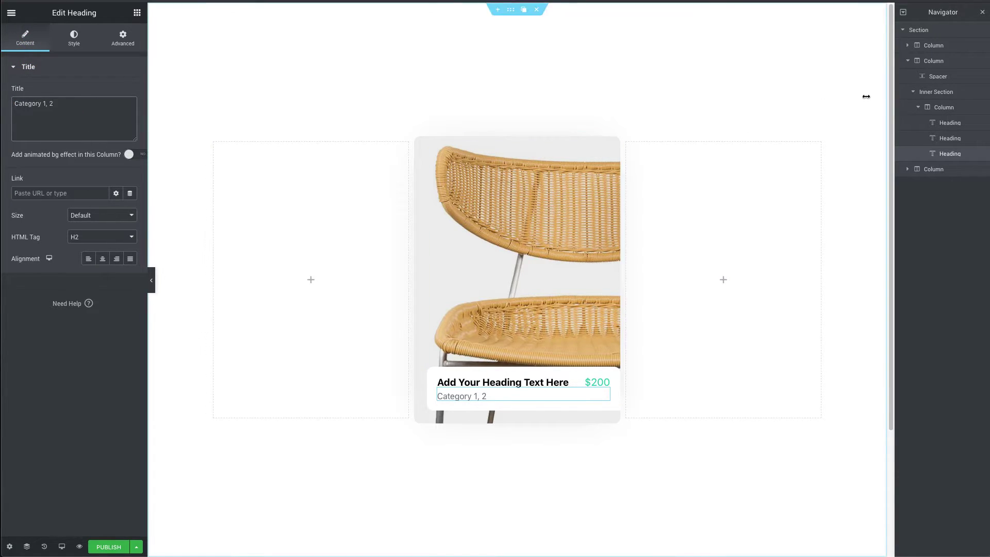
# Add a Button widget below the "Category 1, 2" heading in the white inner section.
pyautogui.click(137, 12)
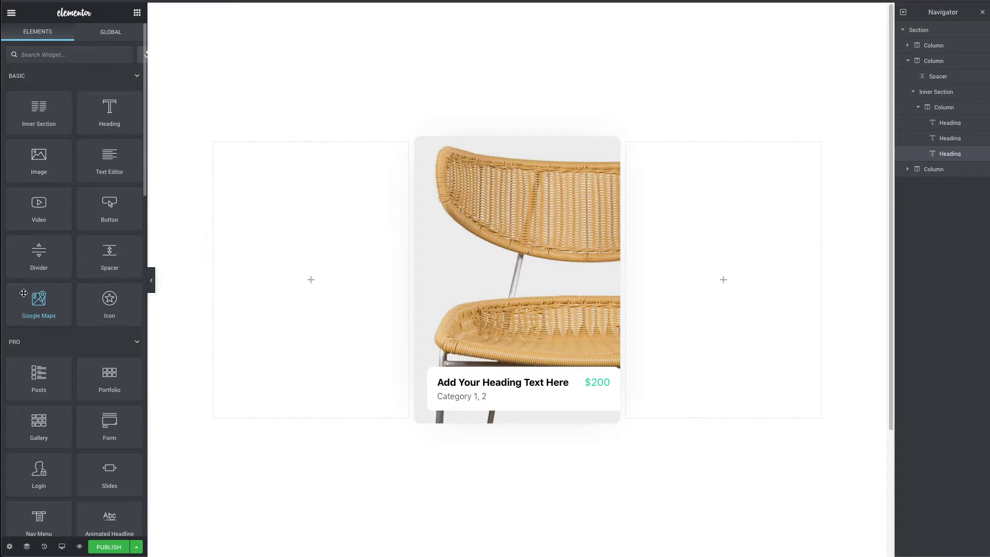
pyautogui.scroll(-6, 38, 204)
pyautogui.scroll(6, 60, 301)
pyautogui.moveTo(111, 206); pyautogui.dragTo(479, 399)
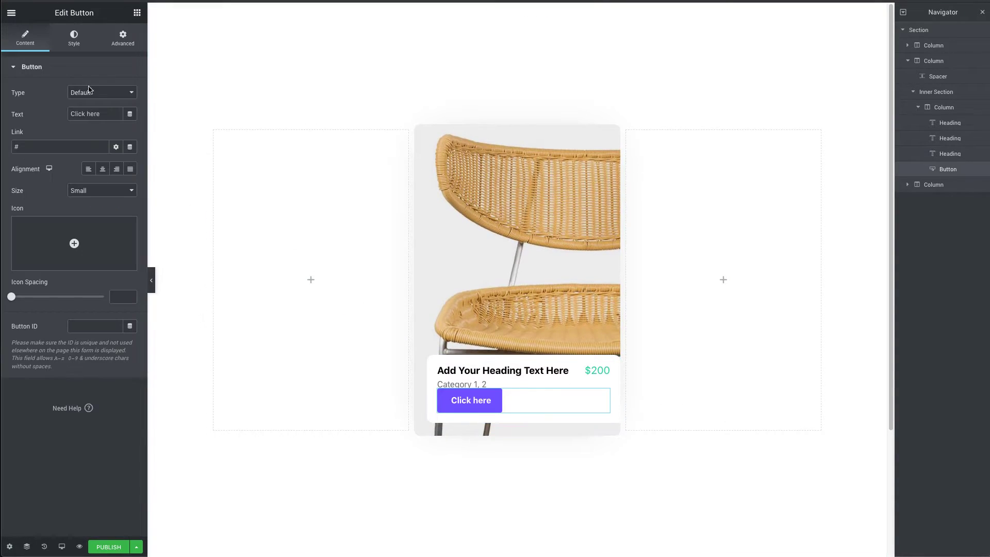
# Unlink the button's margin values and set its top margin to 10 px.
pyautogui.click(123, 35)
pyautogui.click(125, 111)
pyautogui.click(22, 111)
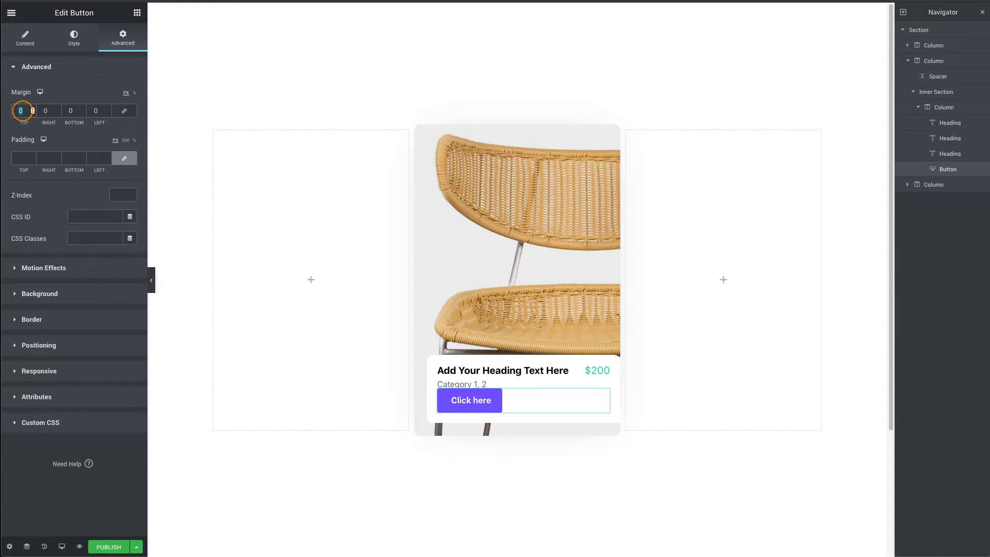
pyautogui.write('10')
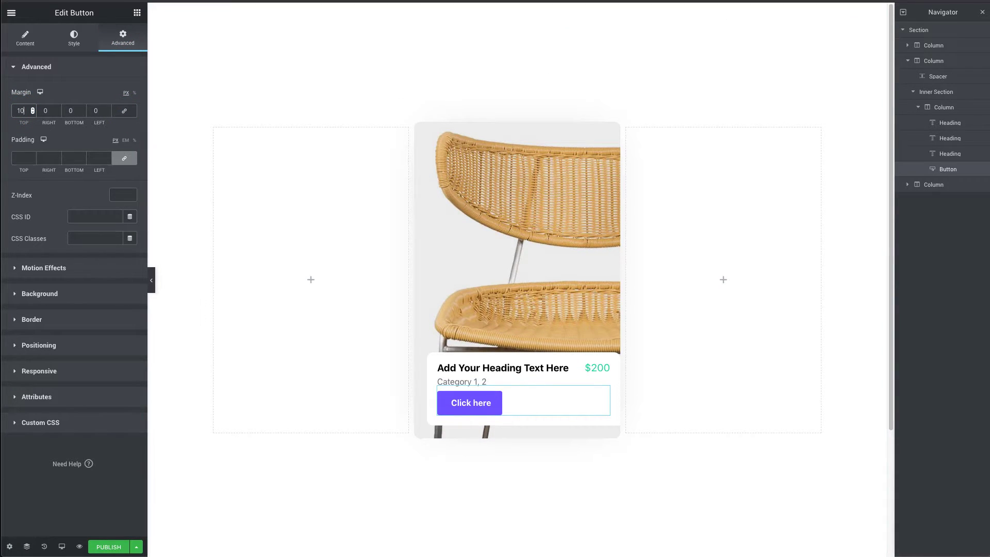
# Set the button's text colour to the orange preset.
pyautogui.click(73, 37)
pyautogui.click(116, 159)
pyautogui.click(79, 183)
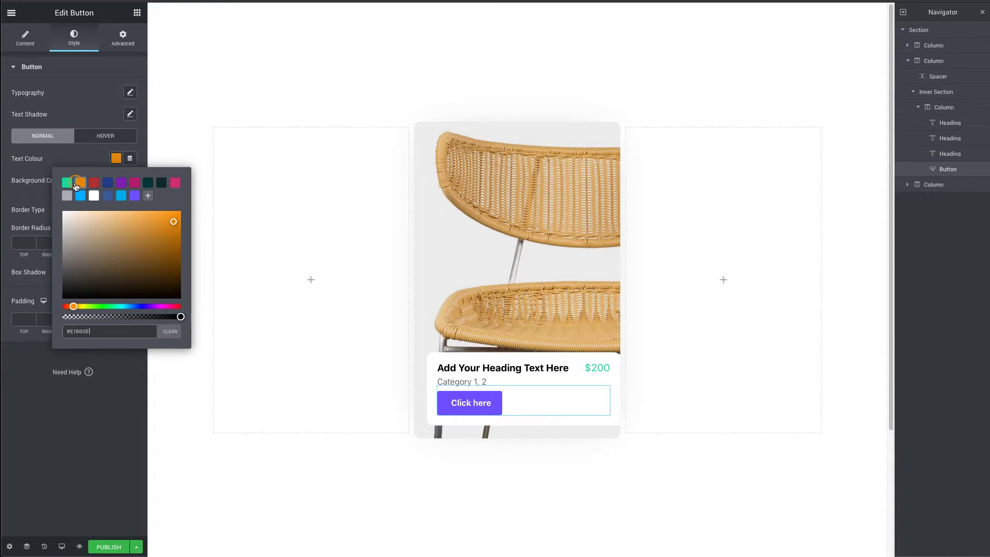
pyautogui.click(47, 391)
# Unlink the button's padding and set it to 8 px at top and bottom and 15 px on both sides.
pyautogui.click(22, 318)
pyautogui.click(108, 320)
pyautogui.click(128, 321)
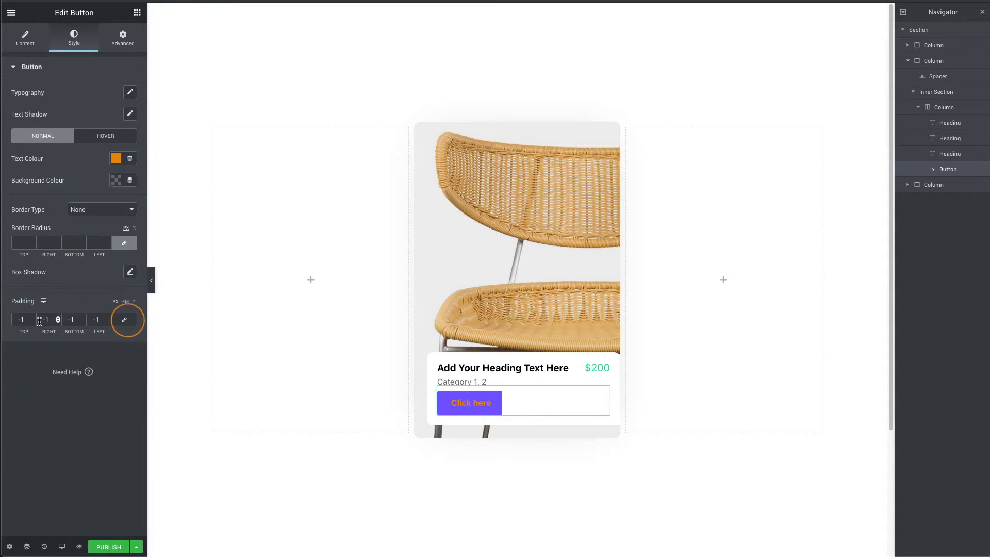
pyautogui.doubleClick(21, 320)
pyautogui.write('15')
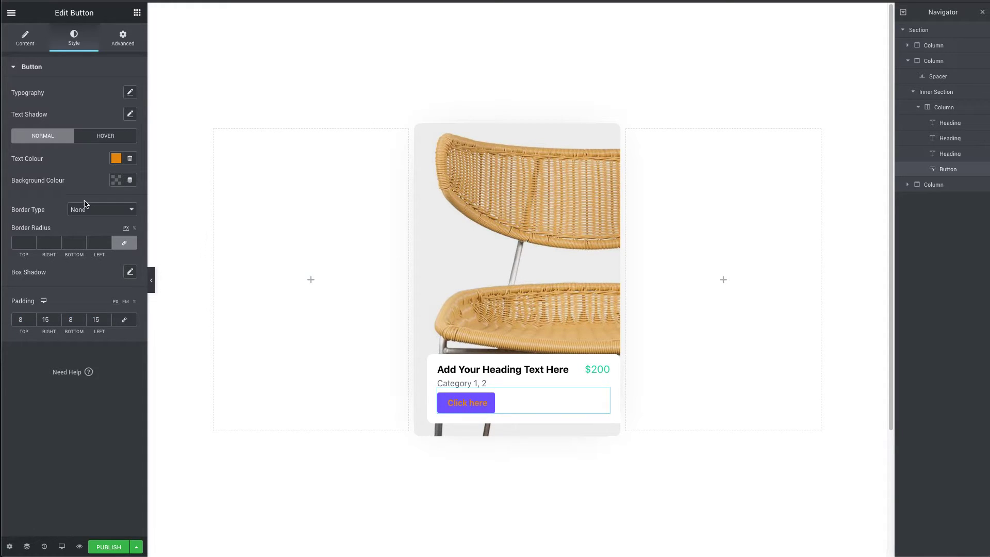
# Set the button's text colour to white and its background colour to the orange preset.
pyautogui.click(26, 37)
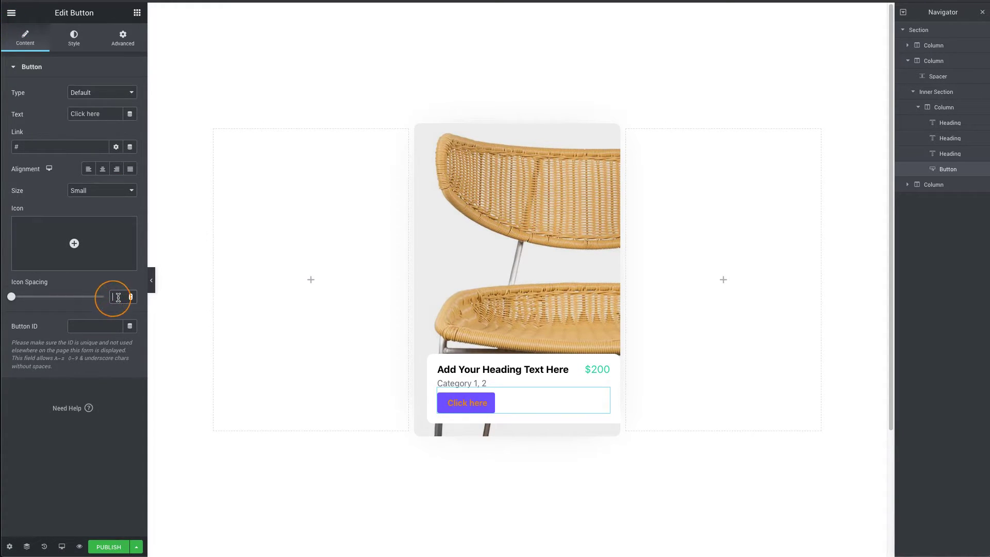
pyautogui.click(74, 37)
pyautogui.click(116, 158)
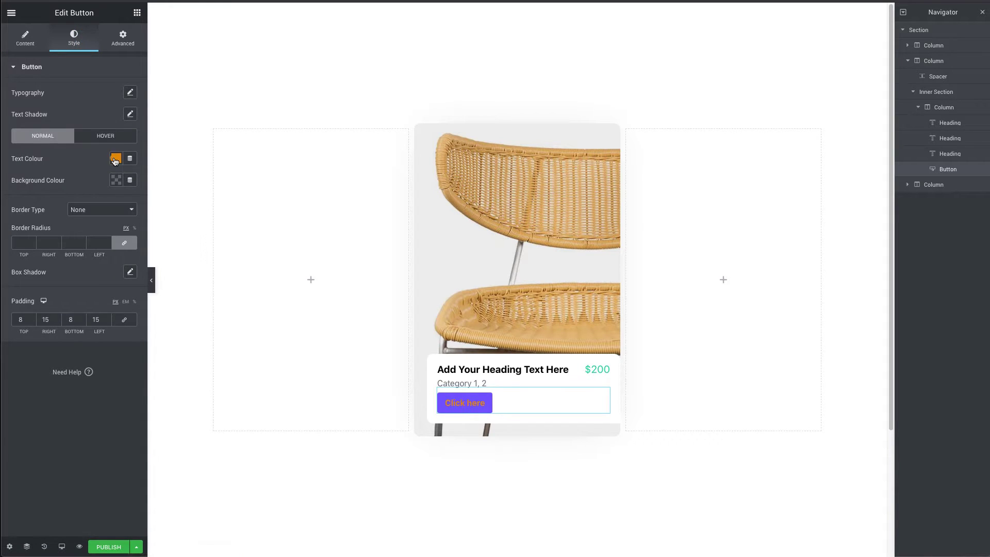
pyautogui.click(65, 215)
pyautogui.click(79, 458)
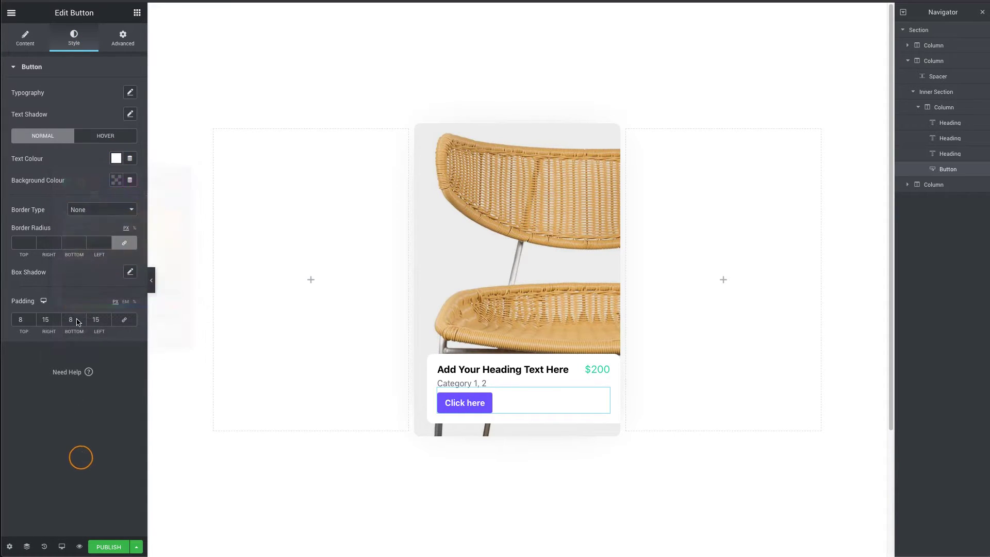
pyautogui.click(116, 180)
pyautogui.click(80, 205)
pyautogui.click(50, 456)
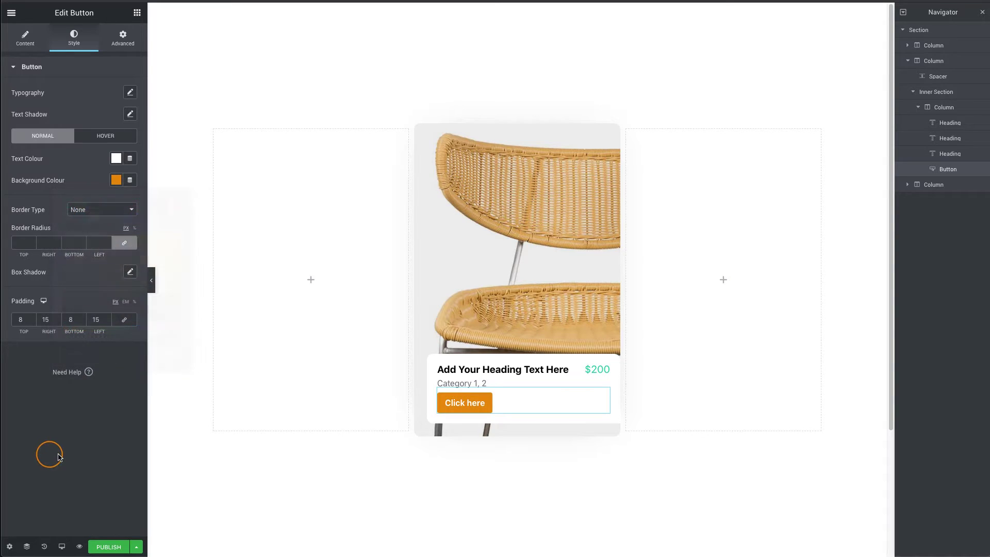
# Reduce the button's top and bottom padding to 6 px each.
pyautogui.write('5')
pyautogui.doubleClick(70, 319)
pyautogui.write('5')
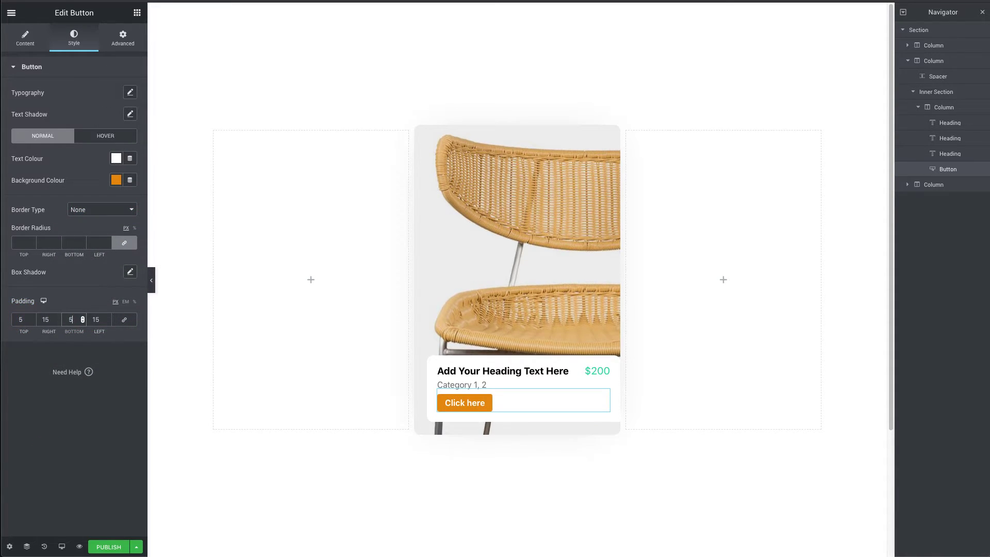
pyautogui.doubleClick(21, 319)
pyautogui.write('6')
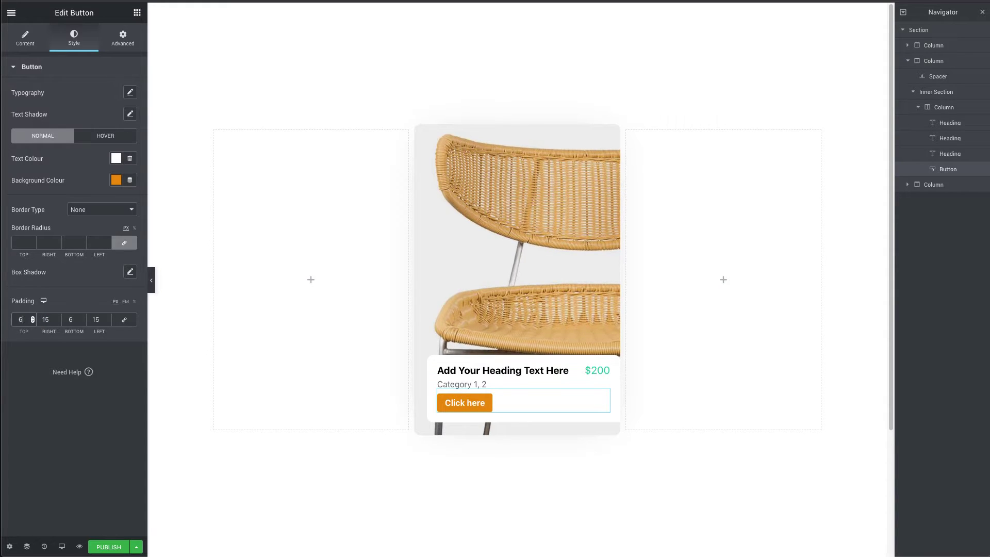
# Set the font size of the button's text to 14 px.
pyautogui.click(129, 92)
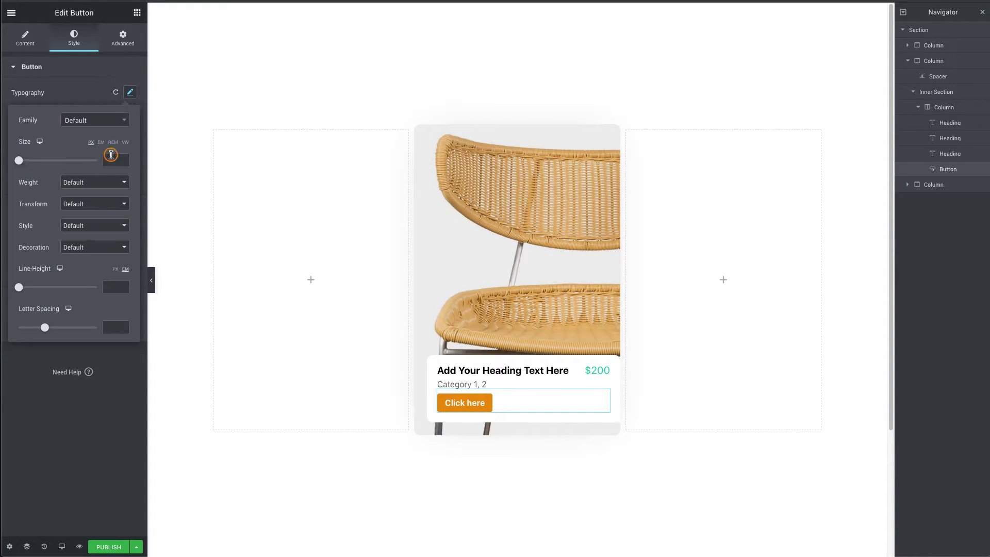
pyautogui.write('15')
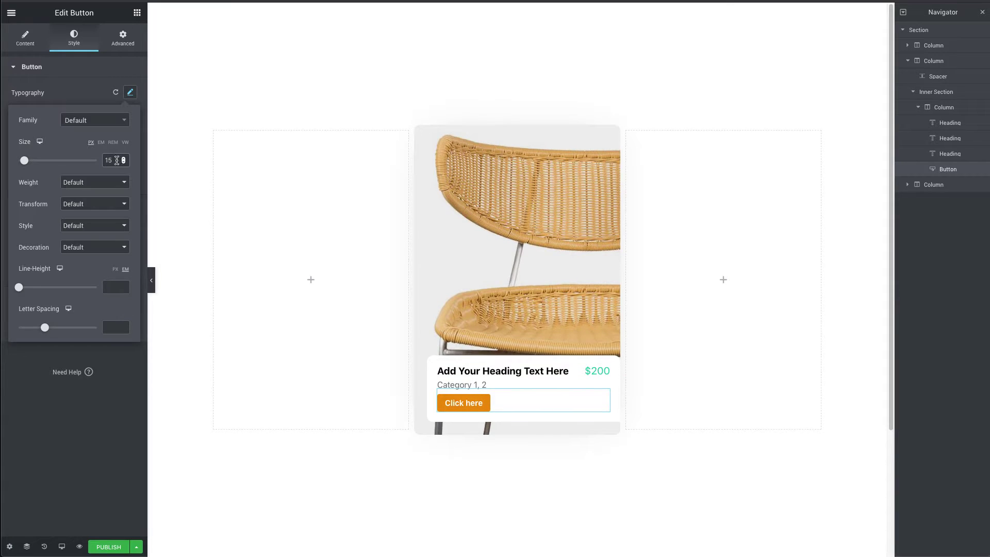
pyautogui.press('Down')
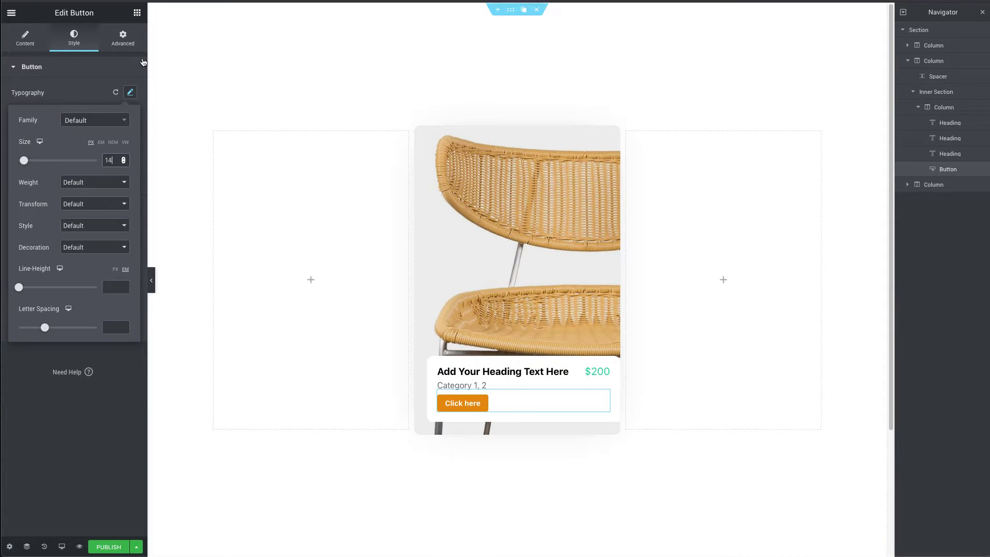
# Set the button's top margin to 20 px.
pyautogui.click(123, 37)
pyautogui.click(21, 111)
pyautogui.hotkey('ctrl', 'a')
pyautogui.write('20')
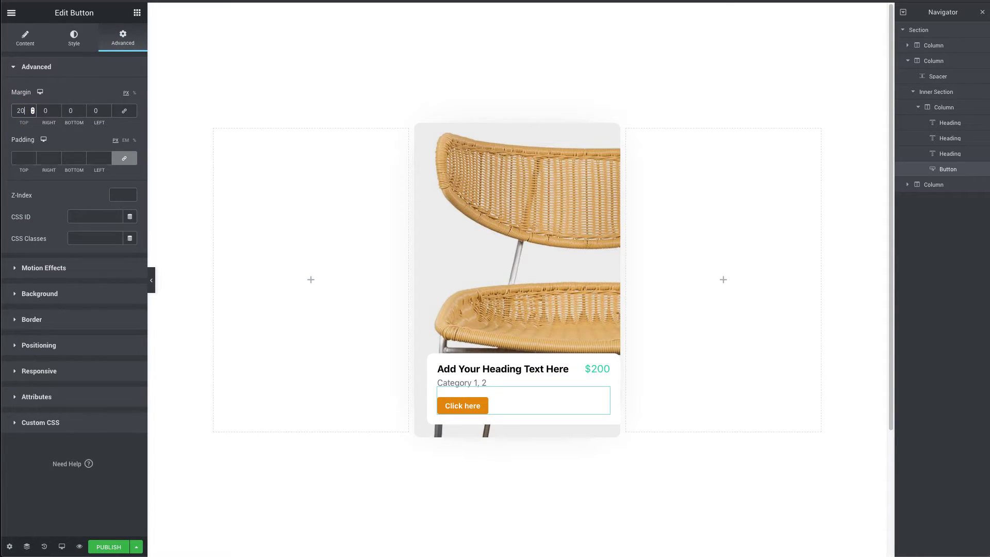
# Convert the middle card column to a custom widget named Product Skin and select the new widget inside the column.
pyautogui.click(137, 12)
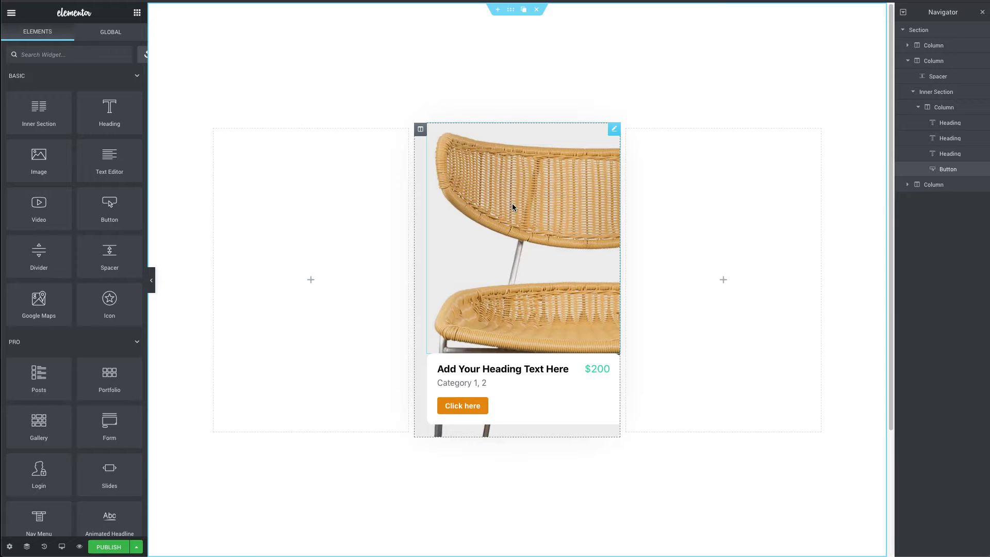
pyautogui.click(909, 61)
pyautogui.click(908, 62)
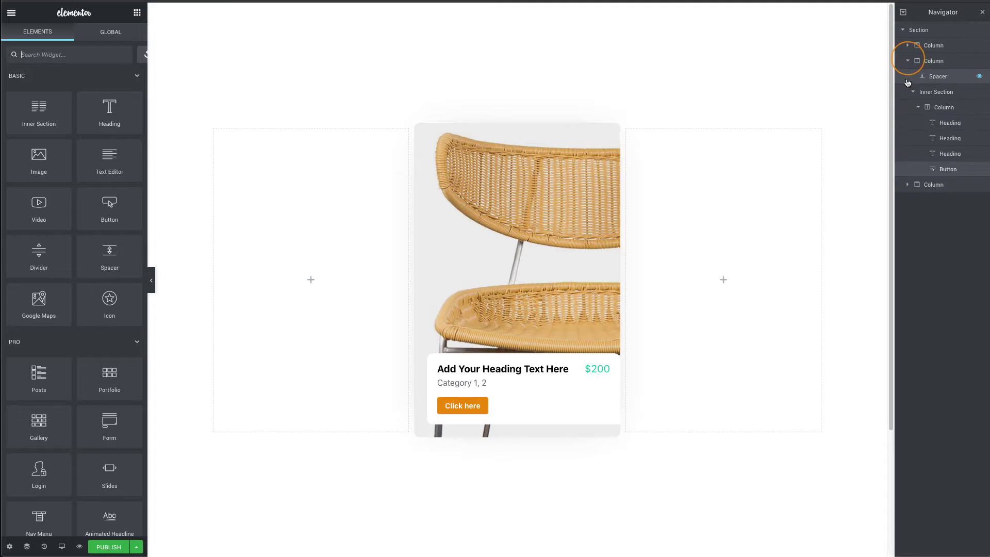
pyautogui.rightClick(516, 177)
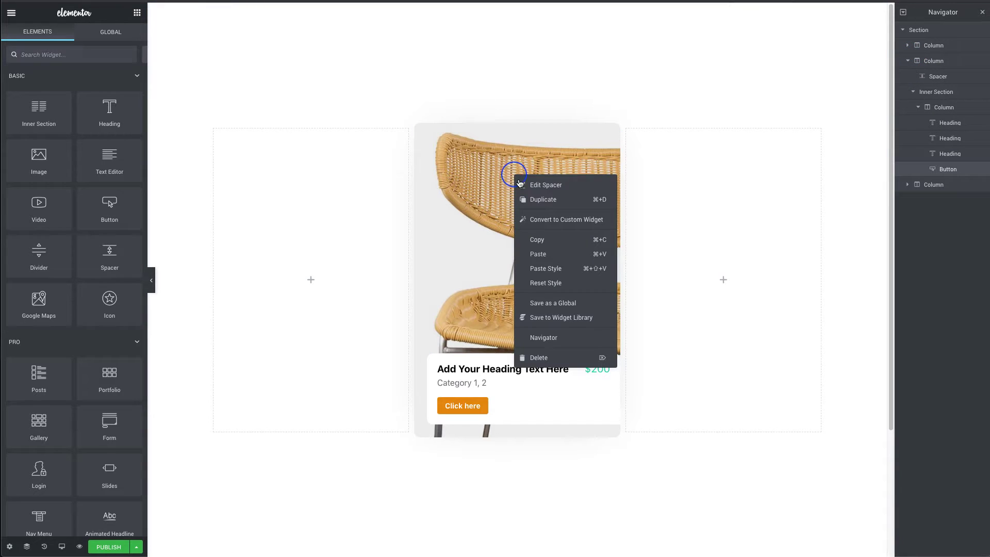
pyautogui.click(429, 89)
pyautogui.rightClick(419, 130)
pyautogui.click(474, 176)
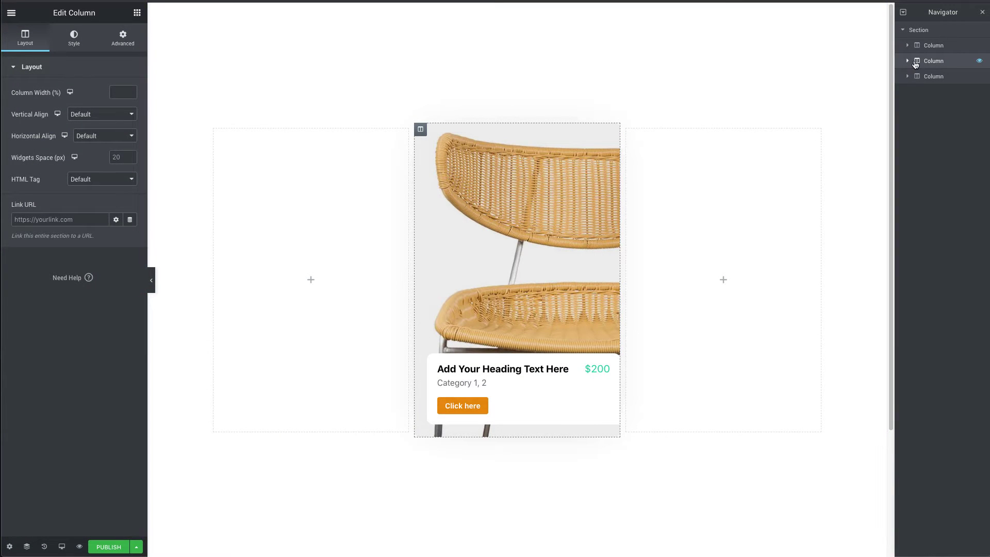
pyautogui.click(927, 77)
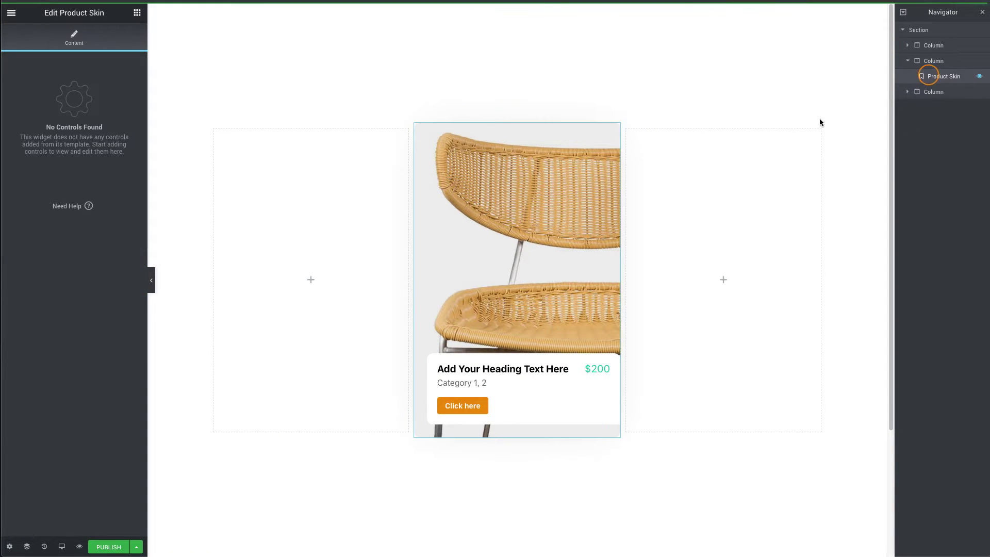
# Dismiss the Product Skin widget's options and exit the page editor to the WordPress dashboard.
pyautogui.rightClick(470, 232)
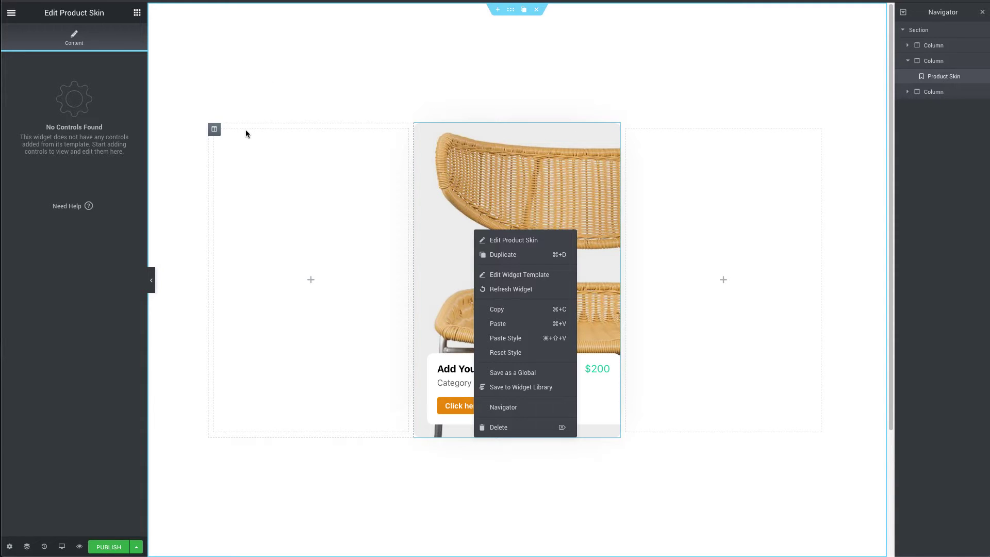
pyautogui.click(238, 59)
pyautogui.click(8, 11)
pyautogui.click(45, 325)
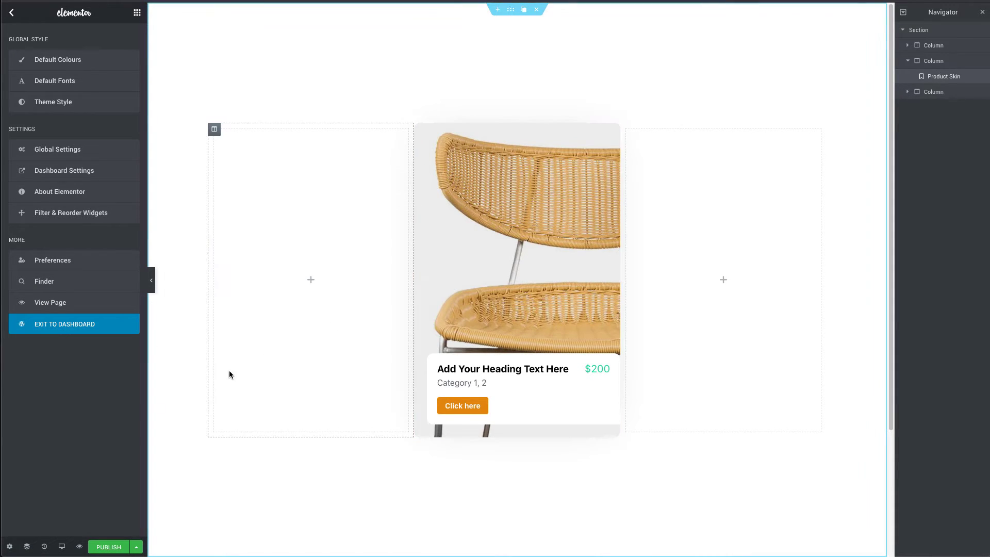
pyautogui.click(108, 547)
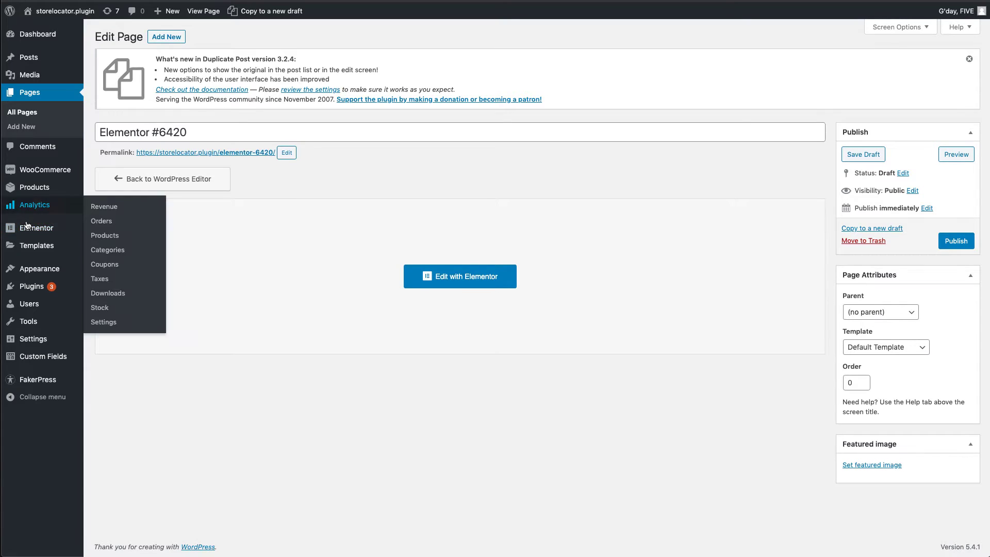
# Open the Product Skin template from the Custom Widgets list for editing in Elementor.
pyautogui.moveTo(36, 246)
pyautogui.click(120, 262)
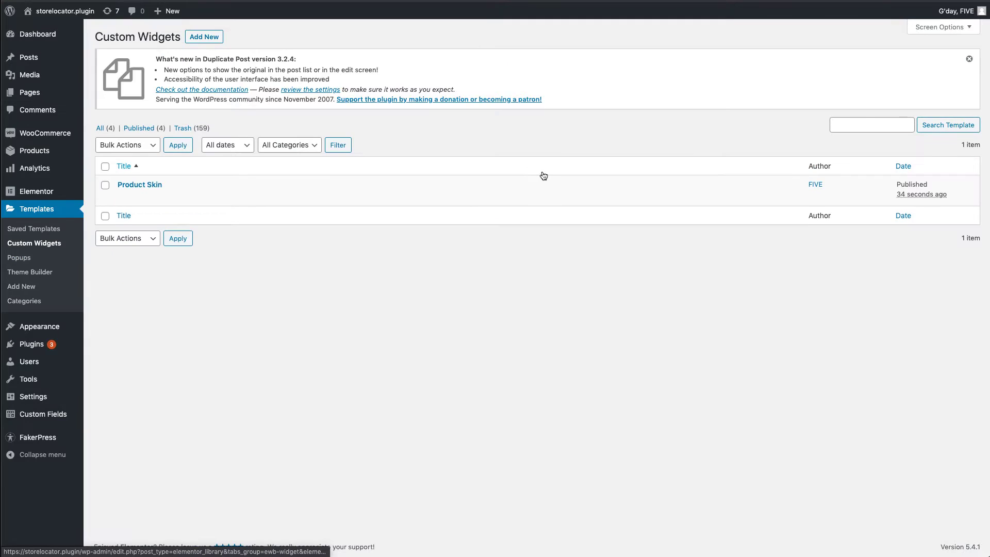
pyautogui.click(233, 196)
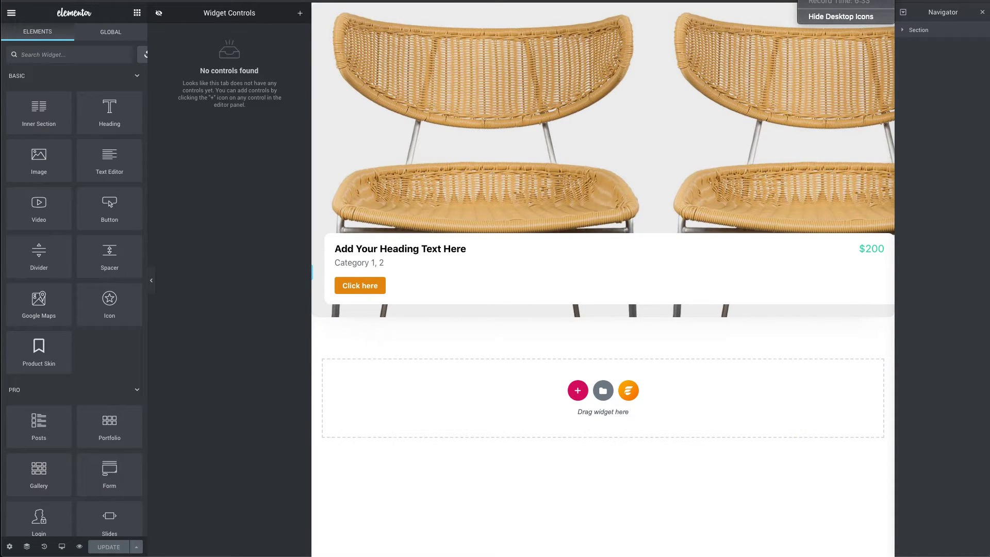
# Select the column that holds the chair background and set its background image repeat to No-repeat.
pyautogui.click(570, 232)
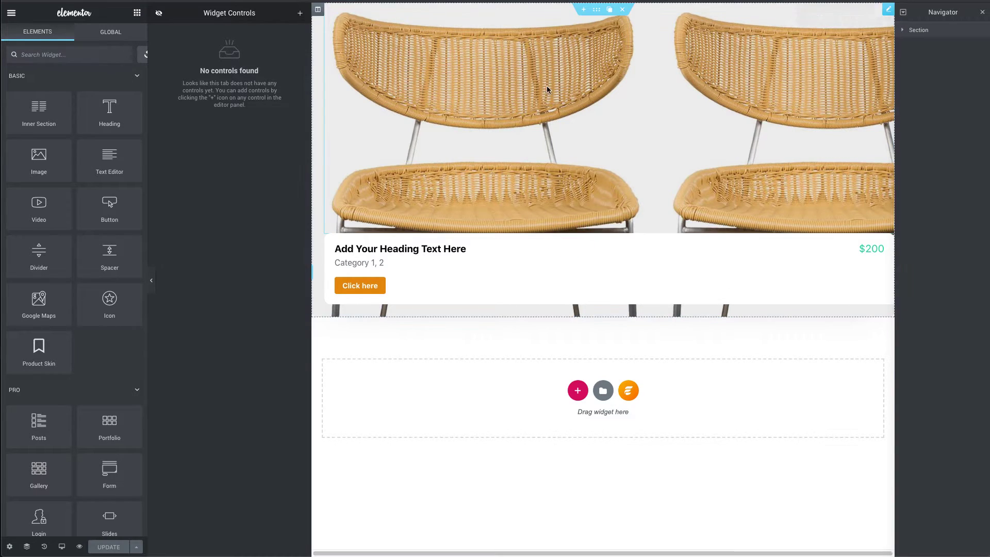
pyautogui.click(529, 88)
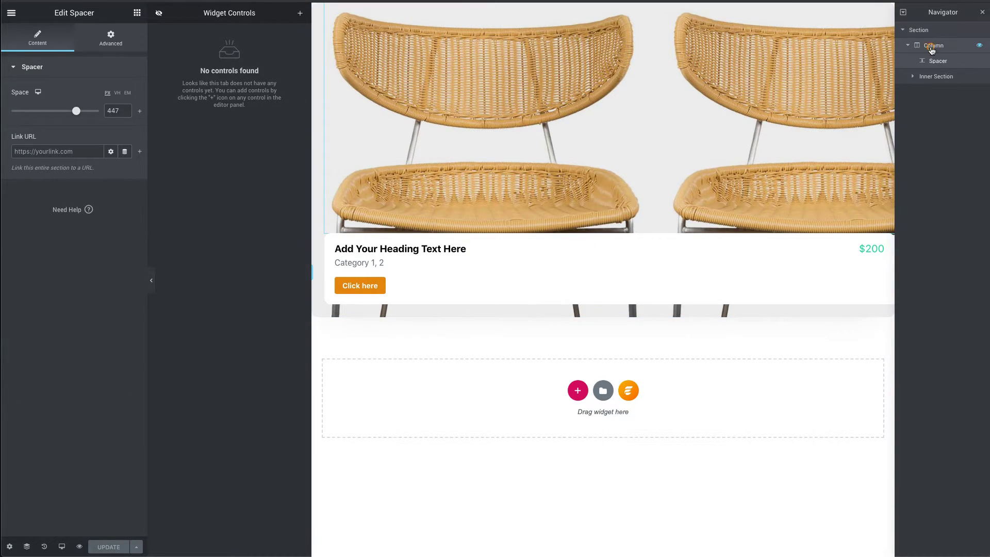
pyautogui.click(931, 45)
pyautogui.click(74, 37)
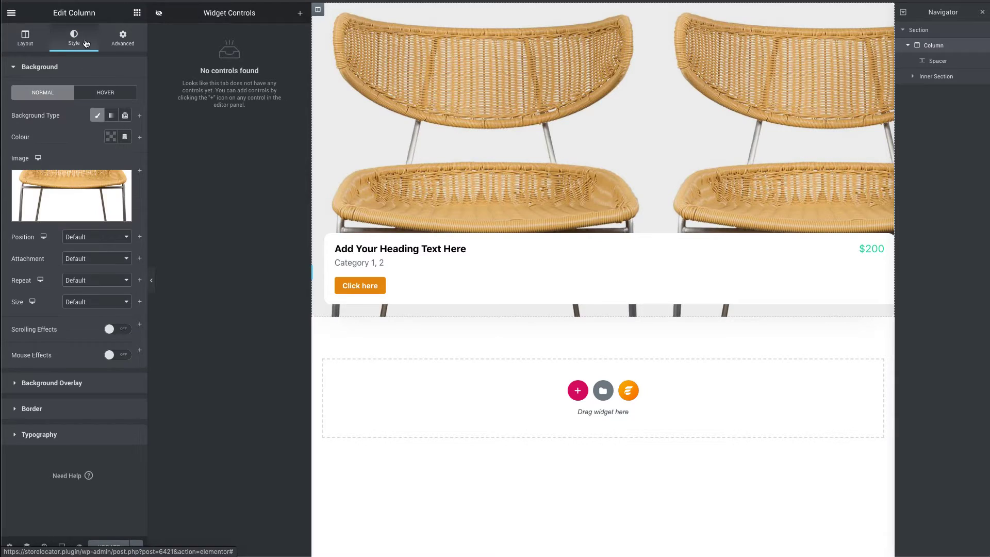
pyautogui.click(95, 280)
pyautogui.click(83, 287)
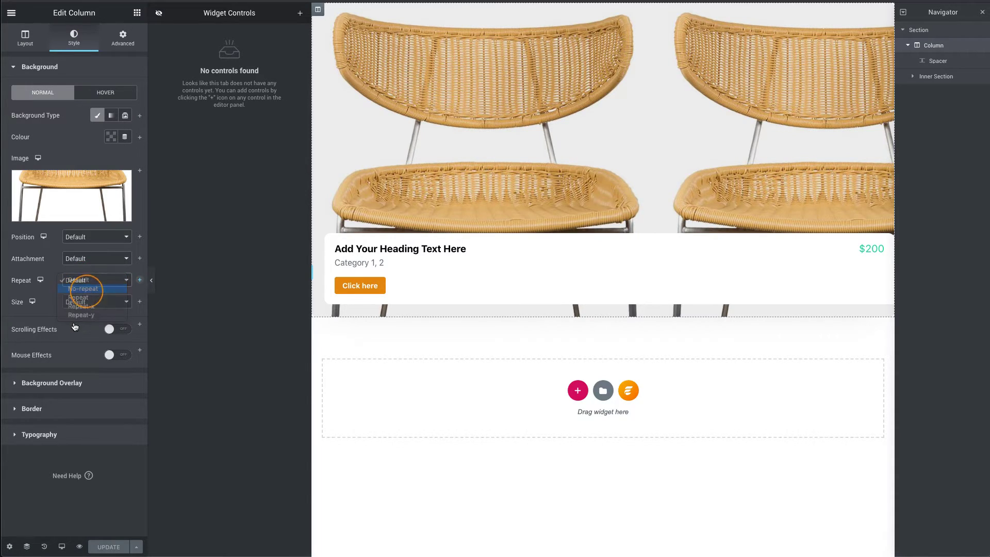
# Set both the size and the position of the column's background image to Custom.
pyautogui.click(78, 304)
pyautogui.click(79, 336)
pyautogui.click(92, 237)
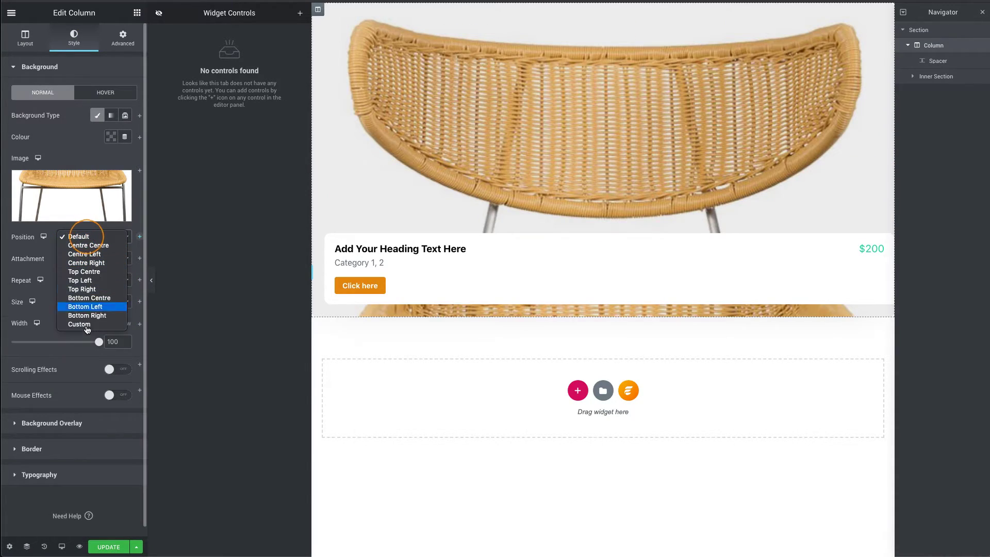
pyautogui.click(83, 324)
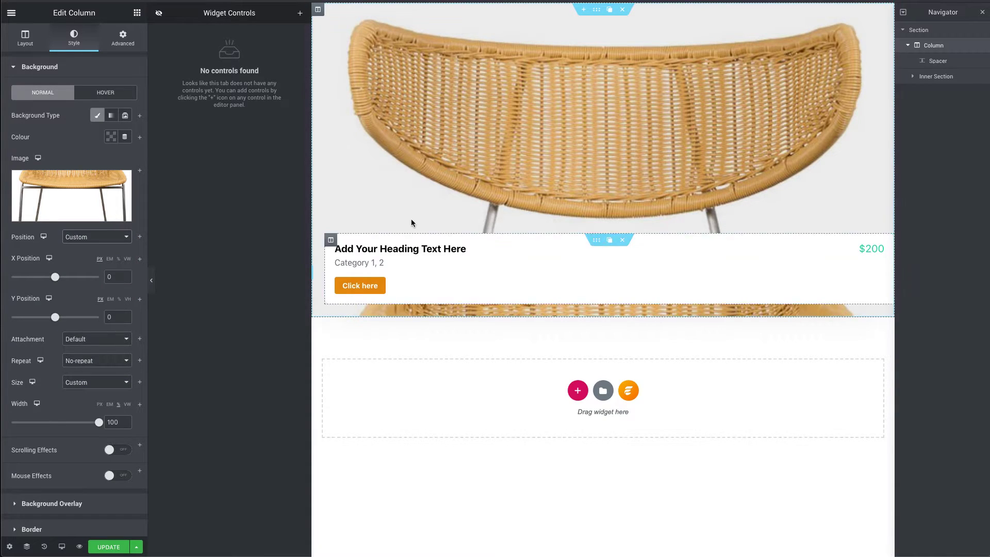
# Duplicate the chair background column twice so the section holds three side-by-side copies of the product card.
pyautogui.click(941, 52)
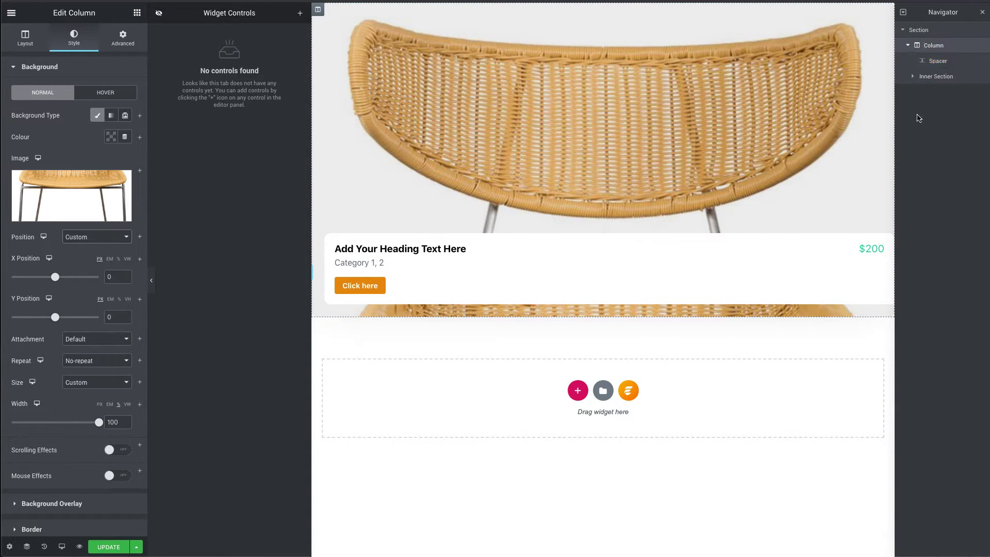
pyautogui.rightClick(950, 52)
pyautogui.click(919, 78)
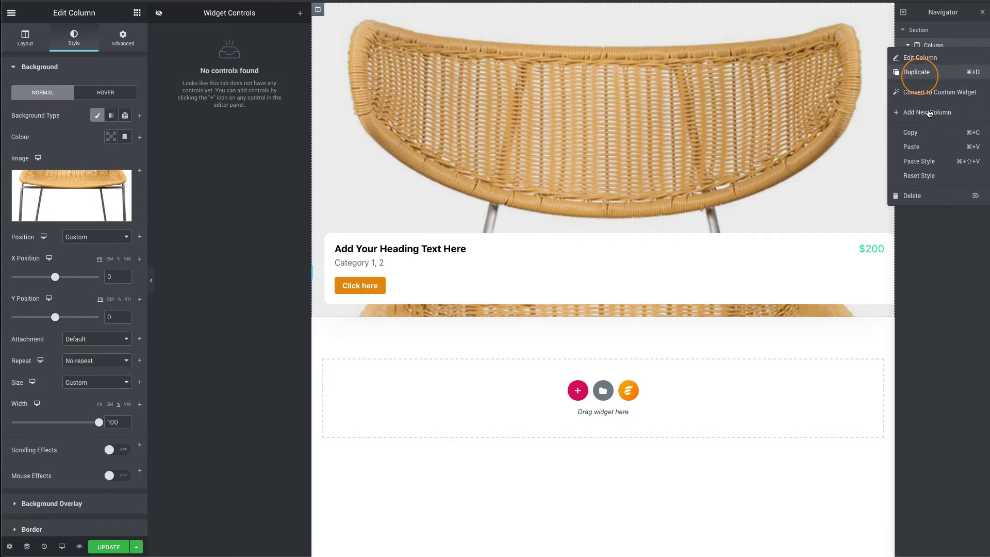
pyautogui.rightClick(930, 92)
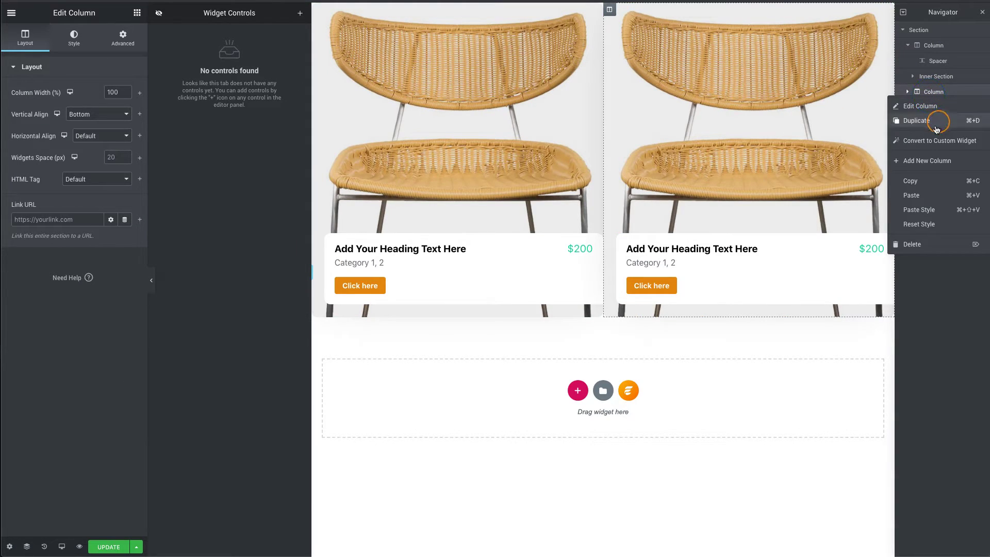
pyautogui.click(935, 122)
pyautogui.click(908, 107)
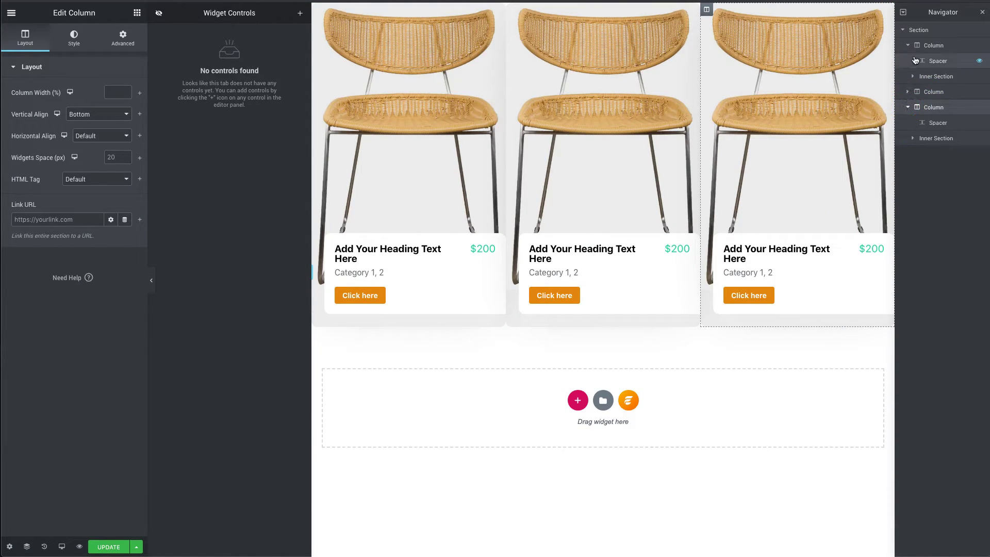
# Delete the inner section with the headings and button from the third column.
pyautogui.rightClick(928, 107)
pyautogui.click(932, 108)
pyautogui.rightClick(937, 137)
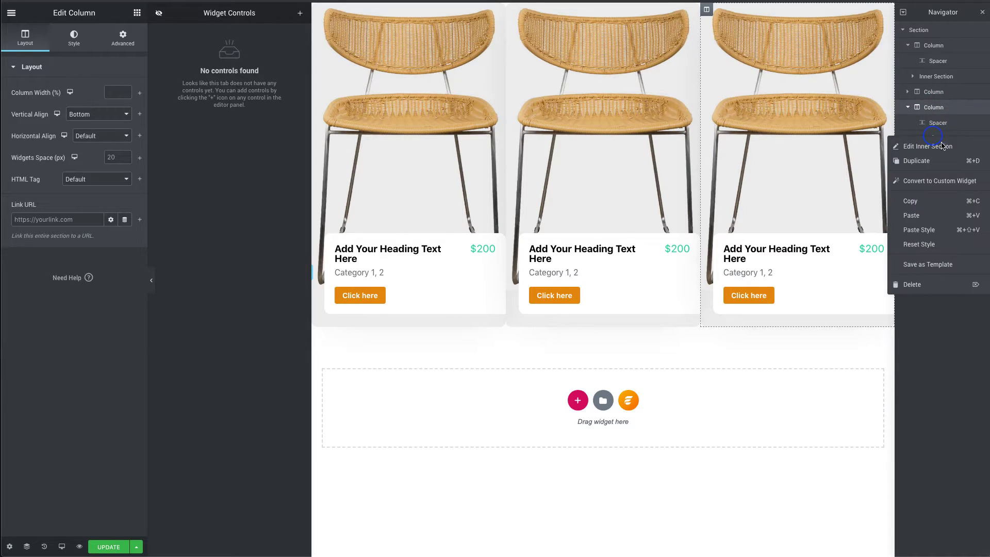
pyautogui.click(914, 285)
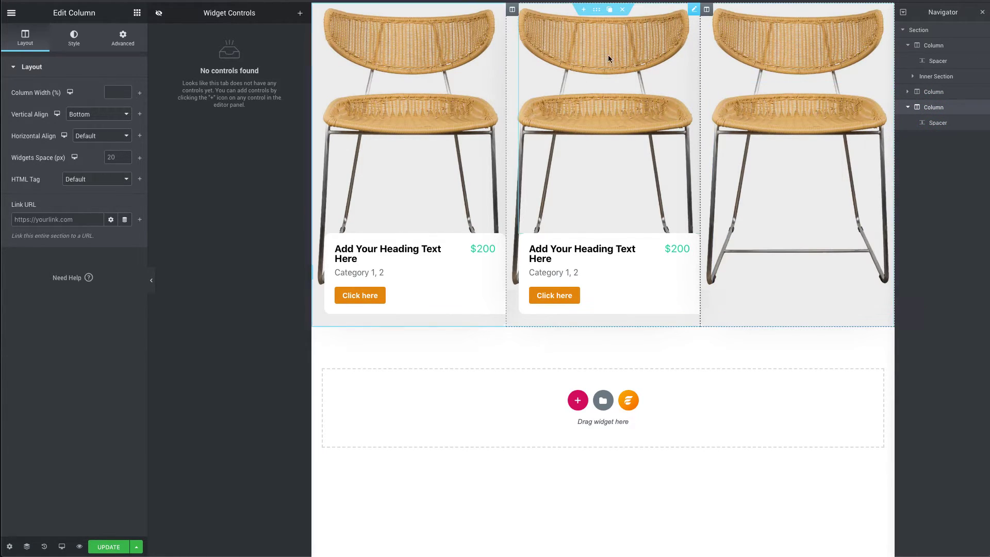
# Set the middle column's background image X position to 56 px and its width to 130%.
pyautogui.click(513, 10)
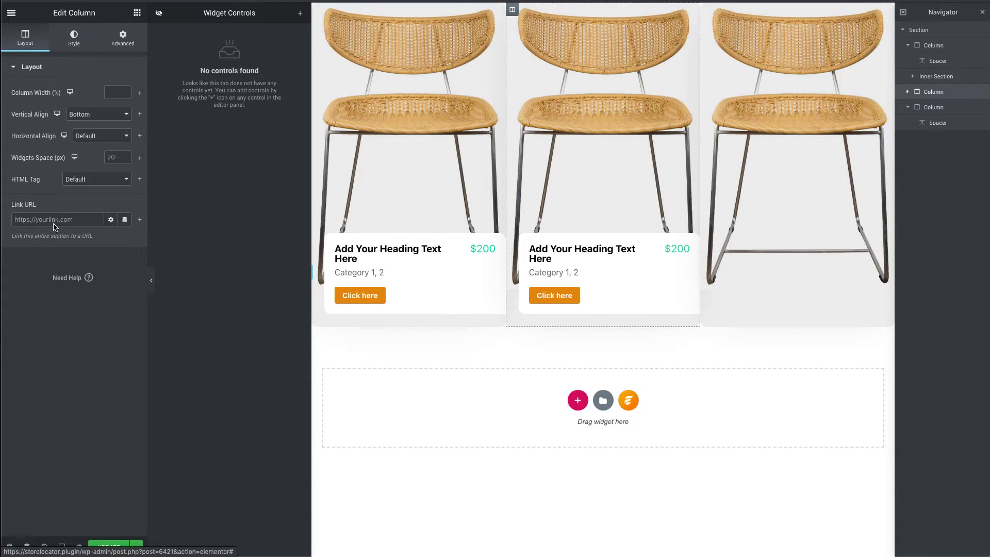
pyautogui.click(118, 263)
pyautogui.moveTo(59, 281); pyautogui.dragTo(58, 277)
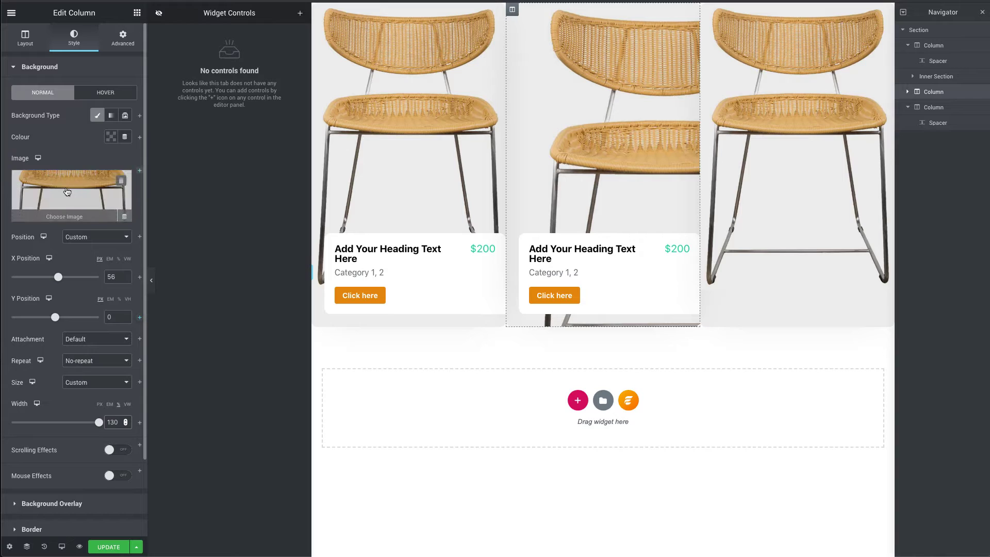
# Delete the first and third columns, keeping only the middle product card column in the section.
pyautogui.rightClick(931, 33)
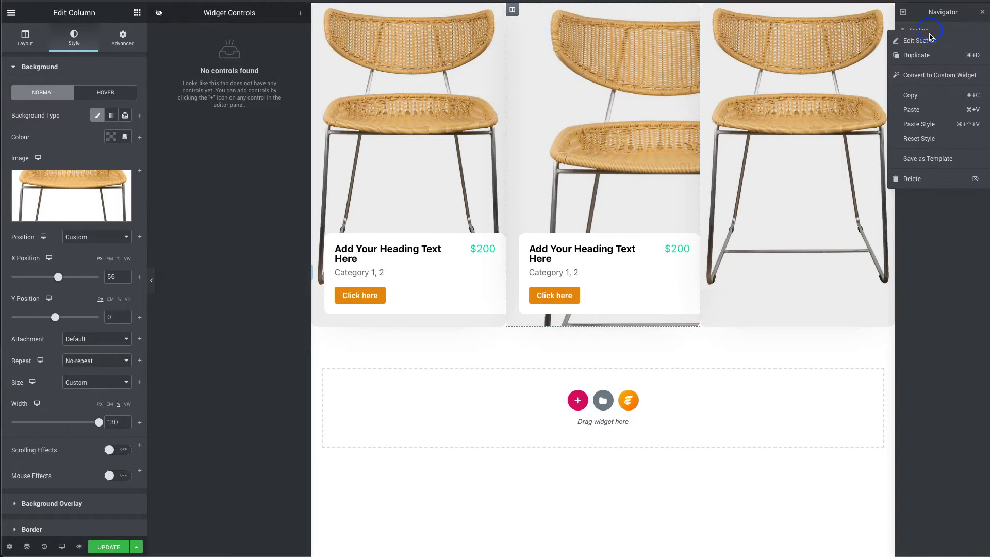
pyautogui.click(922, 30)
pyautogui.rightClick(934, 45)
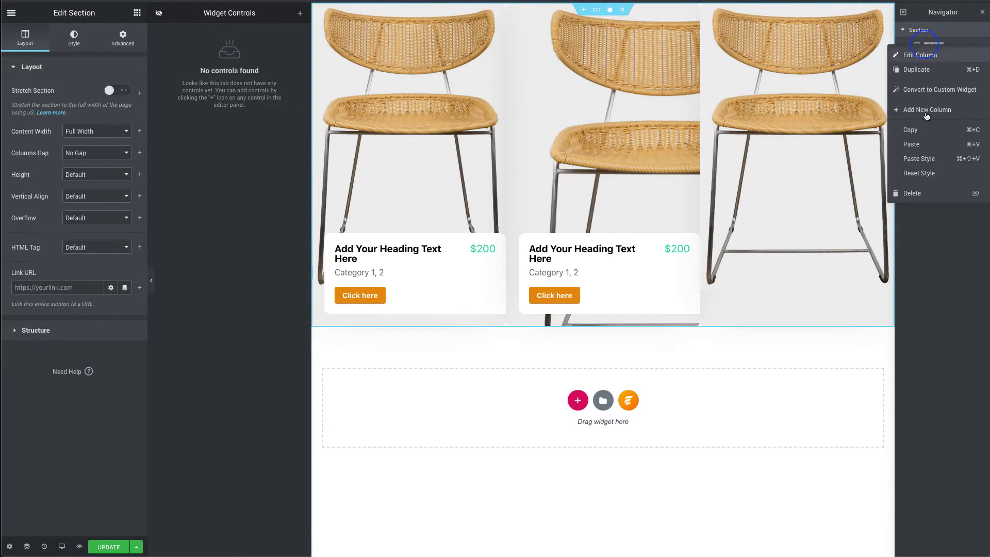
pyautogui.click(931, 194)
pyautogui.rightClick(939, 62)
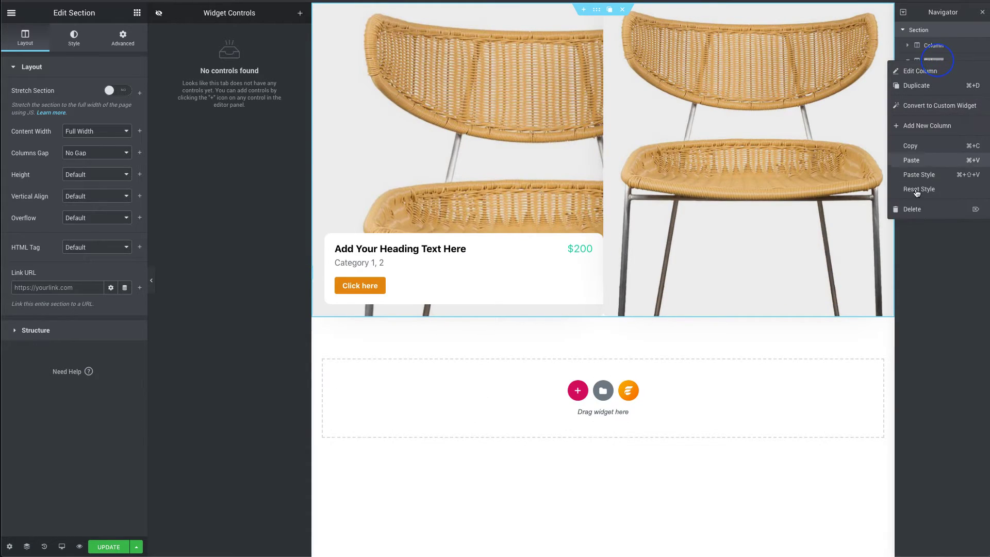
pyautogui.click(921, 211)
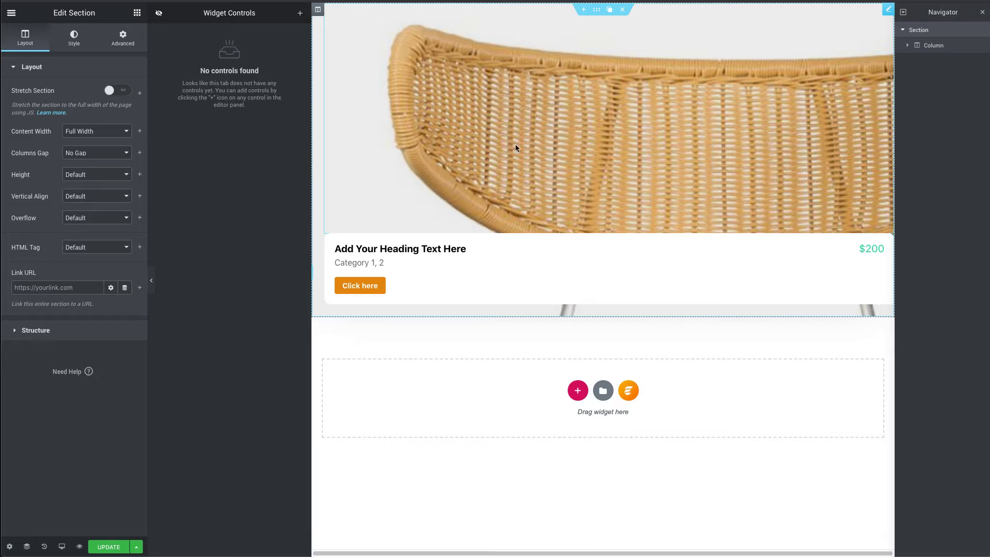
# Replace the column's static chair background with the dynamic WooCommerce Product Image.
pyautogui.click(908, 45)
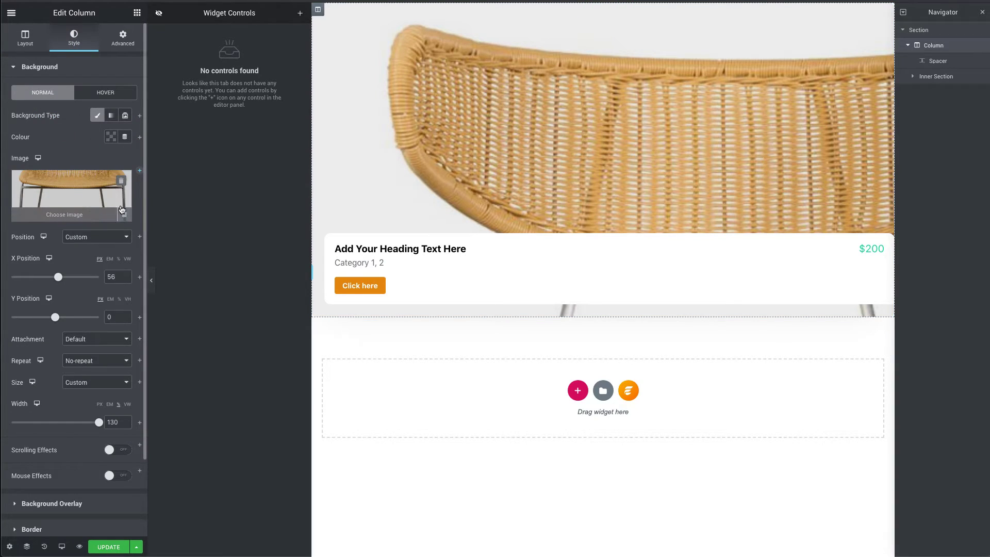
pyautogui.click(124, 214)
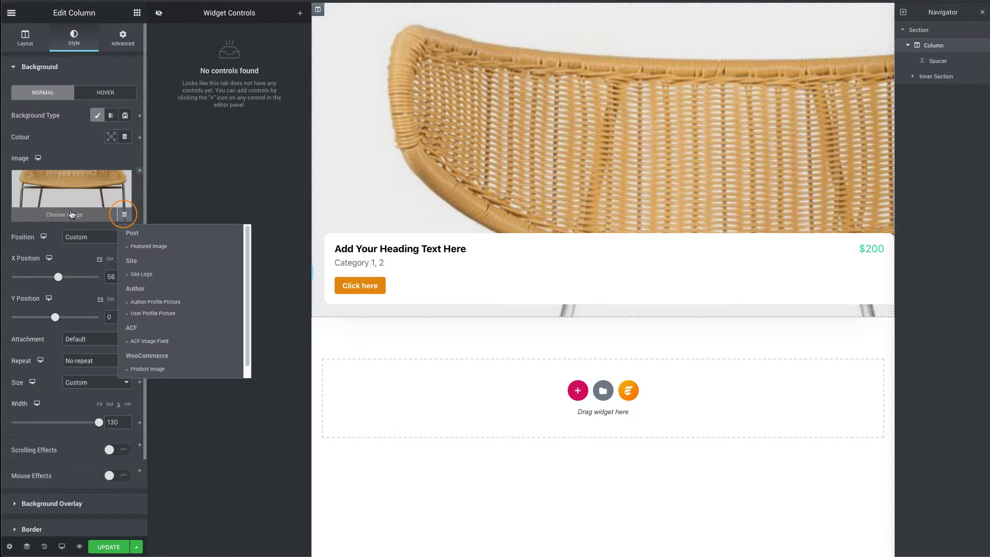
pyautogui.scroll(-1, 162, 356)
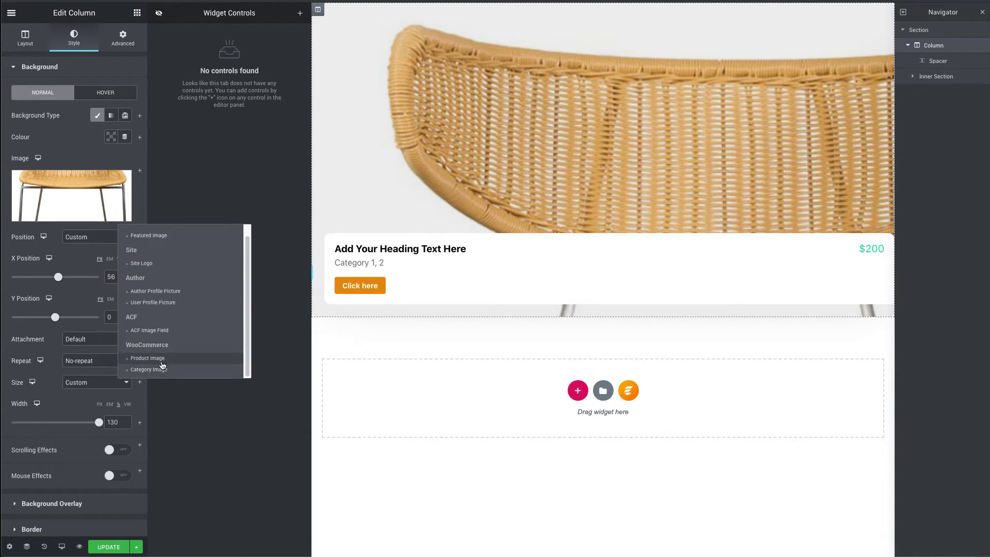
pyautogui.click(162, 362)
# Link the "Add Your Heading Text Here" heading's title to the dynamic WooCommerce Product Title.
pyautogui.click(427, 249)
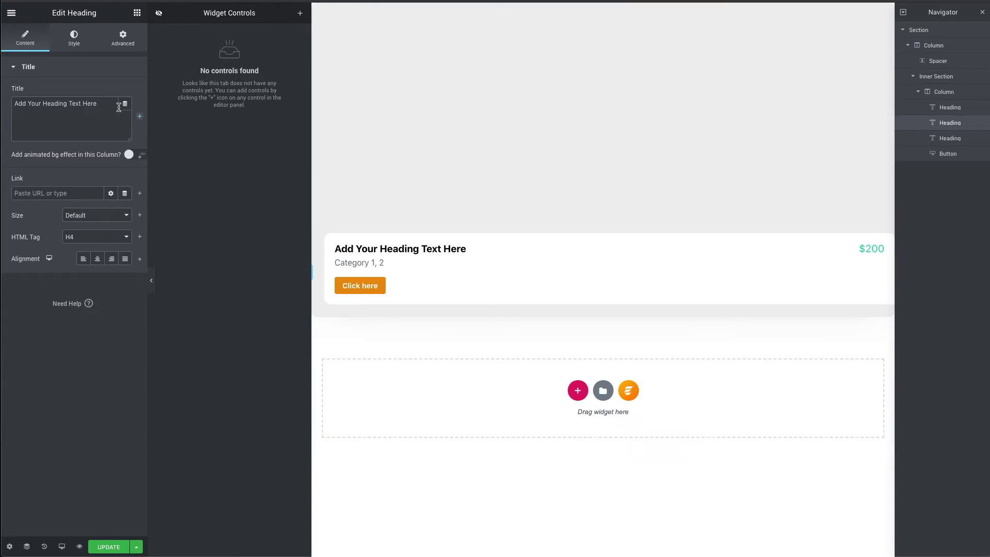
pyautogui.click(125, 104)
pyautogui.scroll(-8, 170, 232)
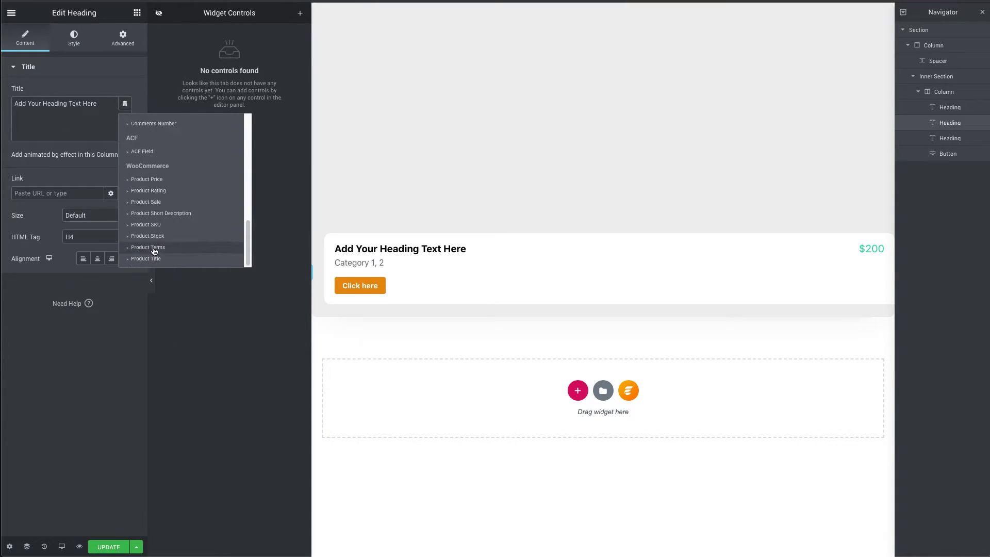
pyautogui.click(160, 258)
# Link the "Category 1, 2" heading's title to the dynamic WooCommerce Product Terms.
pyautogui.click(363, 261)
pyautogui.click(125, 104)
pyautogui.click(125, 104)
pyautogui.scroll(-5, 171, 233)
pyautogui.click(149, 255)
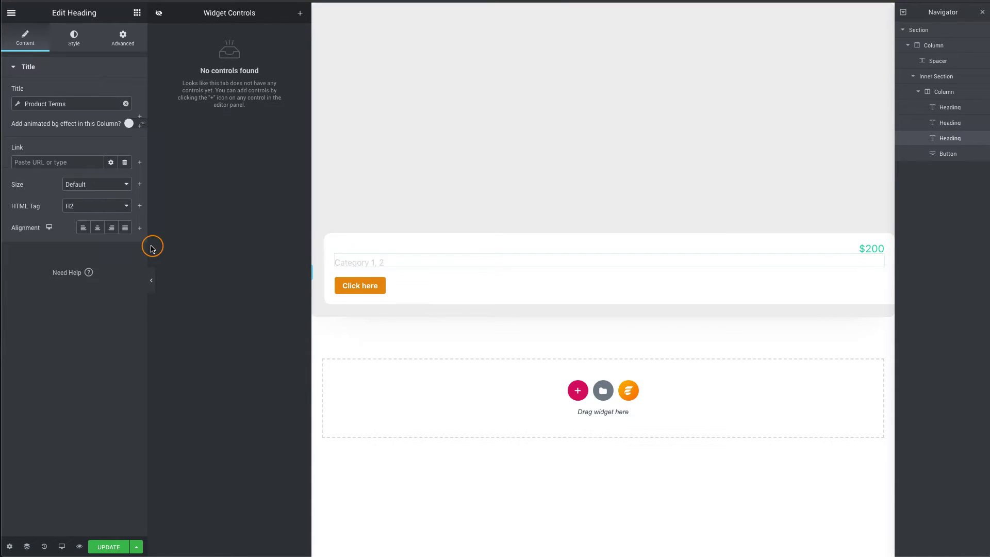
# Open the Product Terms tag's advanced options and clear the Before text.
pyautogui.click(18, 104)
pyautogui.click(35, 204)
pyautogui.click(105, 159)
pyautogui.click(103, 172)
pyautogui.click(14, 106)
pyautogui.click(14, 107)
pyautogui.click(14, 107)
pyautogui.click(41, 149)
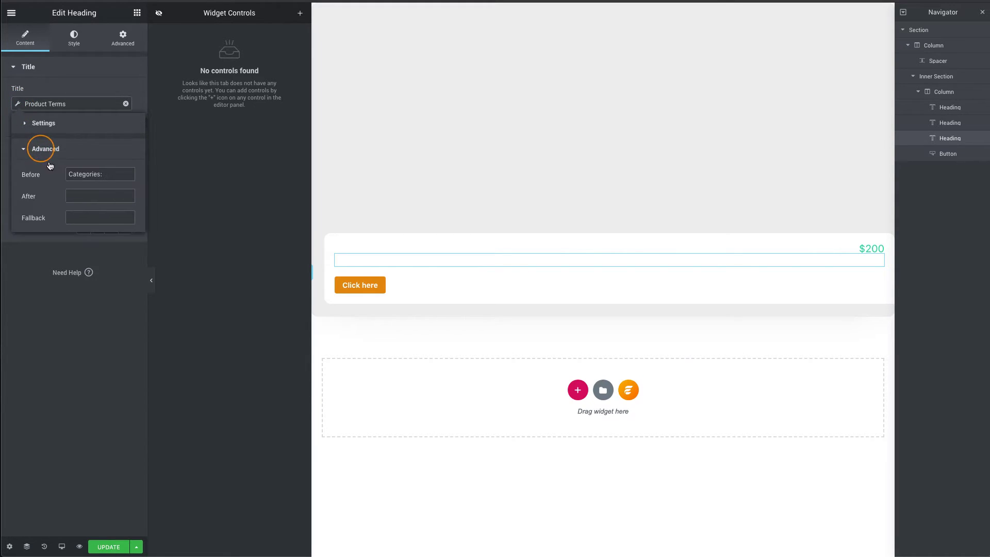
pyautogui.hotkey('ctrl', 'a')
pyautogui.press('BackSpace')
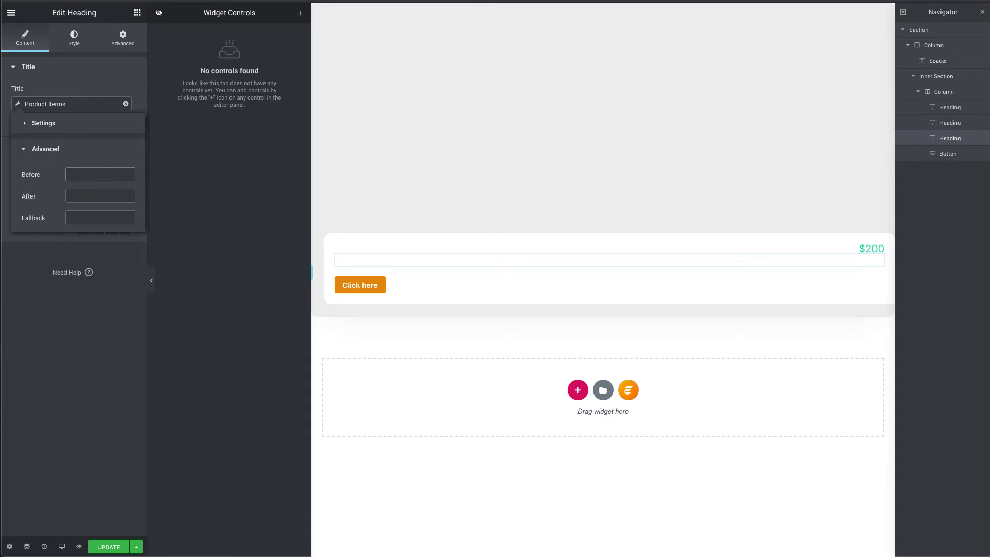
pyautogui.click(62, 345)
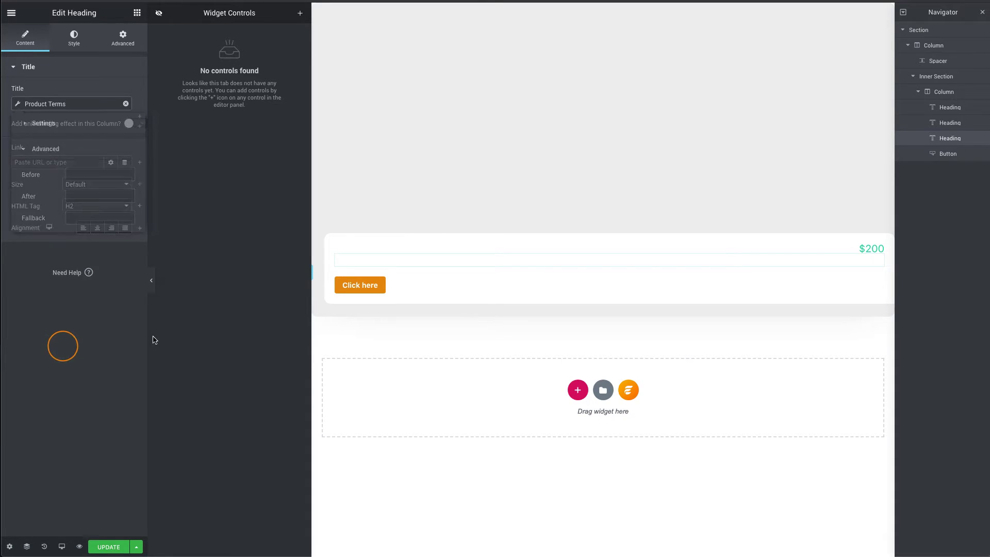
# Link the "$200" heading's title to the dynamic Product Price and look through that tag's settings and advanced options.
pyautogui.click(870, 252)
pyautogui.click(950, 107)
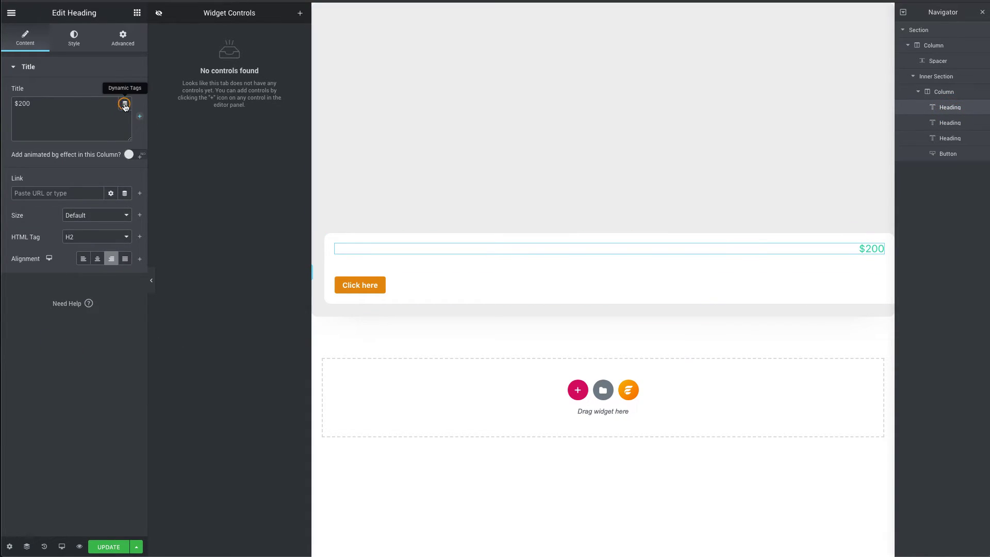
pyautogui.click(125, 104)
pyautogui.scroll(-10, 155, 207)
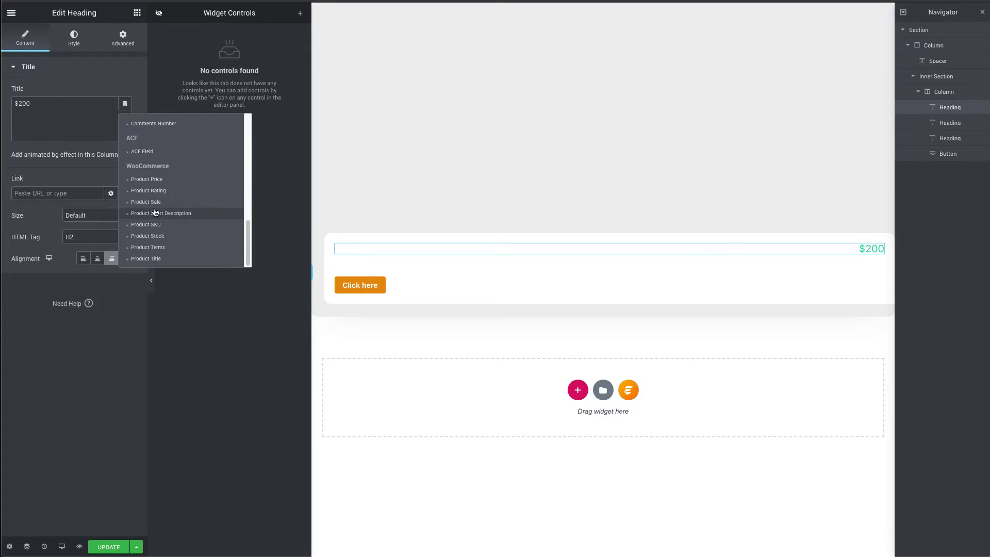
pyautogui.click(157, 182)
pyautogui.click(21, 104)
pyautogui.click(96, 151)
pyautogui.click(90, 157)
pyautogui.click(47, 178)
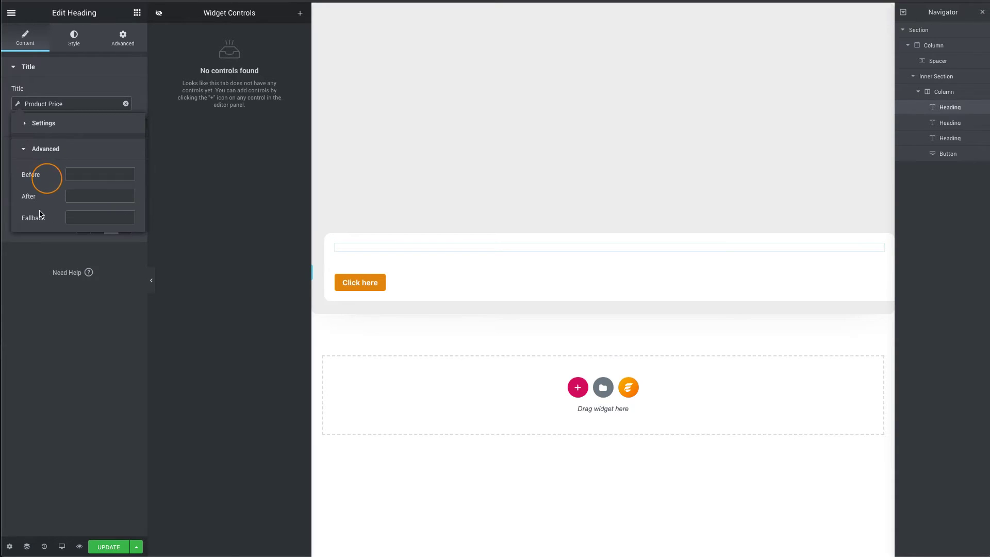
pyautogui.click(78, 370)
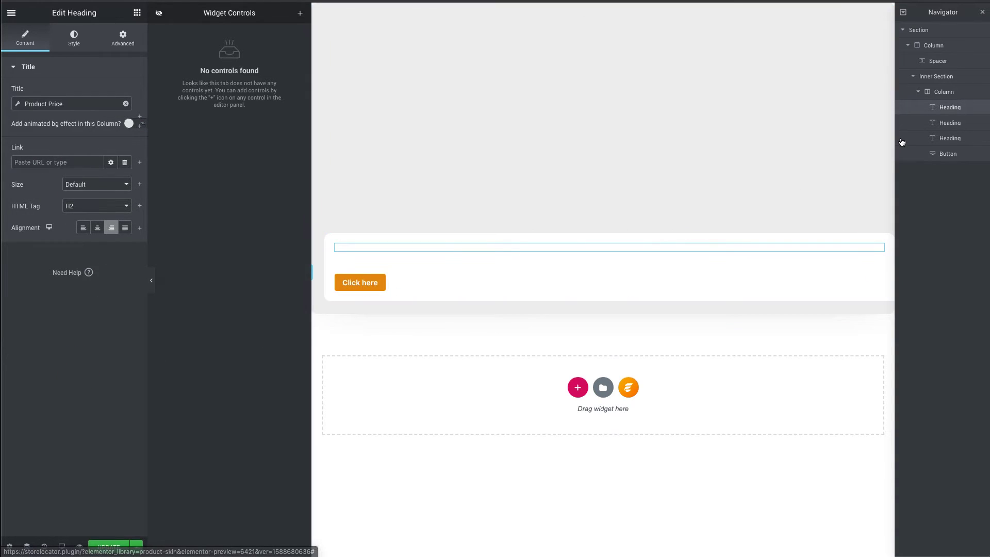
# Set the "Click here" button's link to the dynamic Add to Cart URL.
pyautogui.click(955, 158)
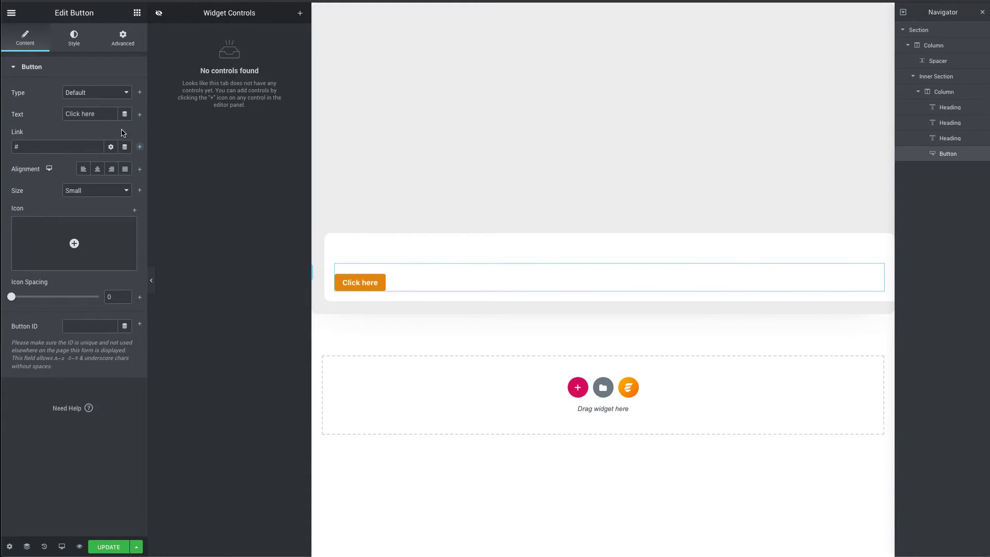
pyautogui.click(125, 147)
pyautogui.scroll(-2, 161, 269)
pyautogui.click(160, 299)
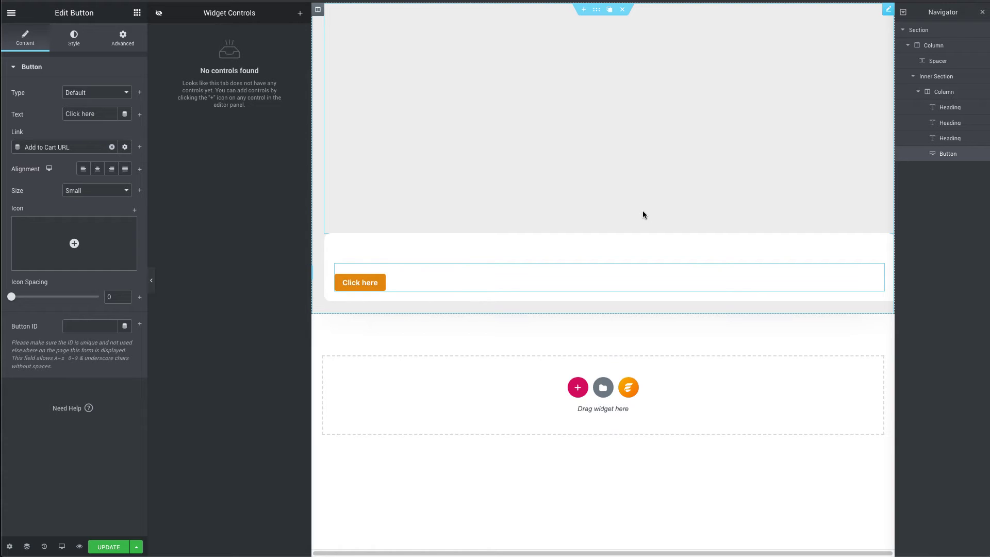
# Select the background column and add a Style tab to the widget controls.
pyautogui.click(936, 45)
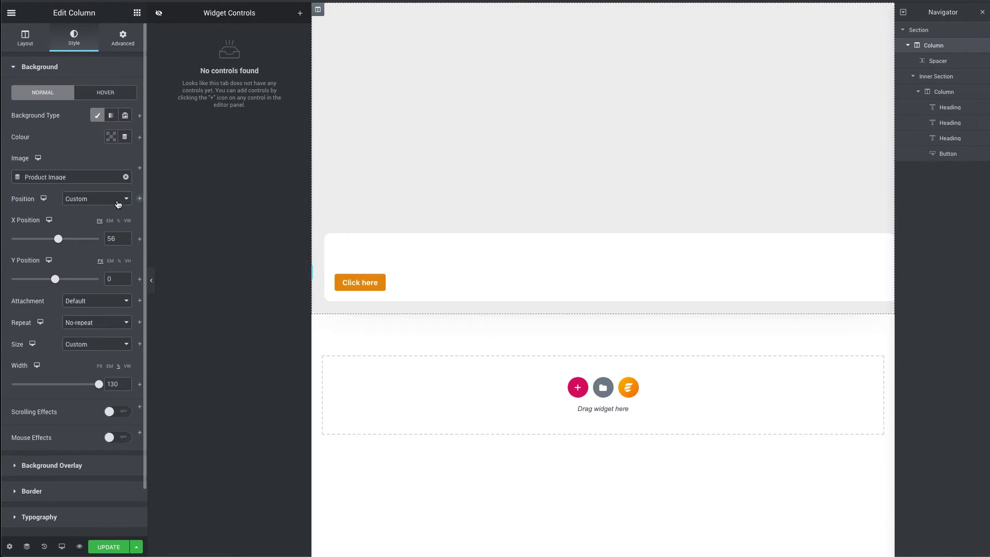
pyautogui.click(303, 11)
pyautogui.click(232, 34)
pyautogui.click(268, 42)
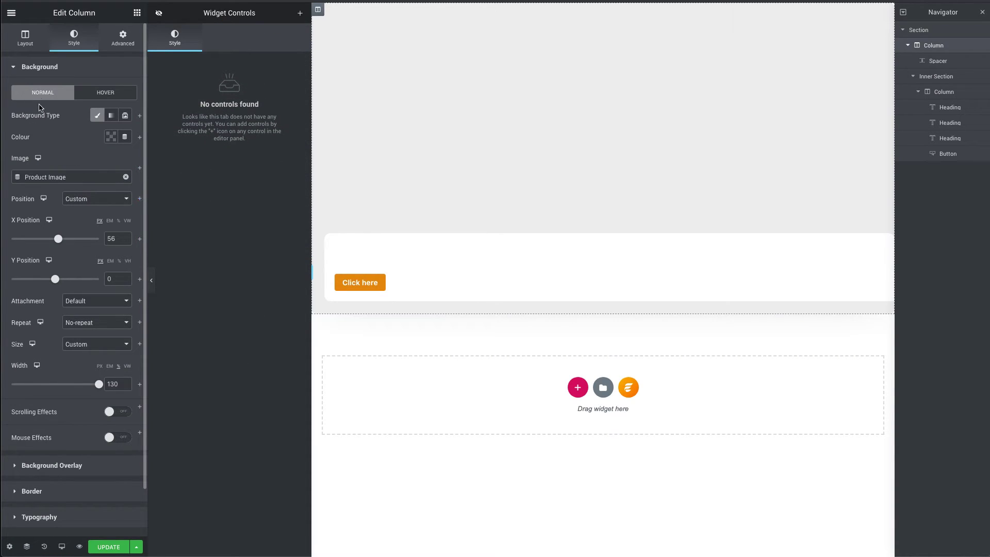
# Expose the spacer's Space setting as a widget control named Height in a section named Image.
pyautogui.click(938, 61)
pyautogui.click(139, 111)
pyautogui.click(178, 70)
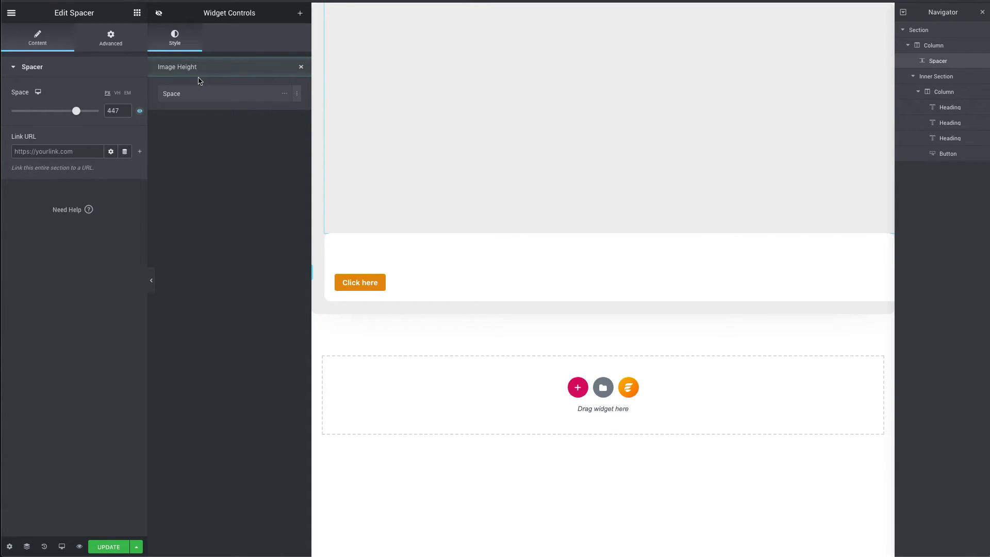
pyautogui.moveTo(199, 69); pyautogui.dragTo(177, 67)
pyautogui.press('BackSpace')
pyautogui.press('Return')
pyautogui.doubleClick(199, 94)
pyautogui.write('Height')
pyautogui.press('Return')
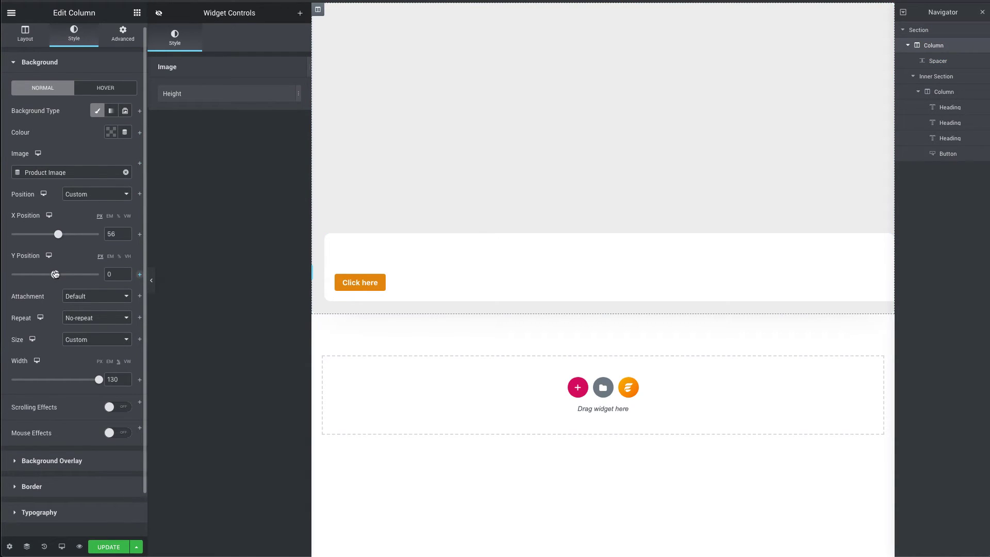
# Expose the column background's X Position, Y Position and Width as widget controls in the Image section.
pyautogui.click(139, 234)
pyautogui.click(140, 274)
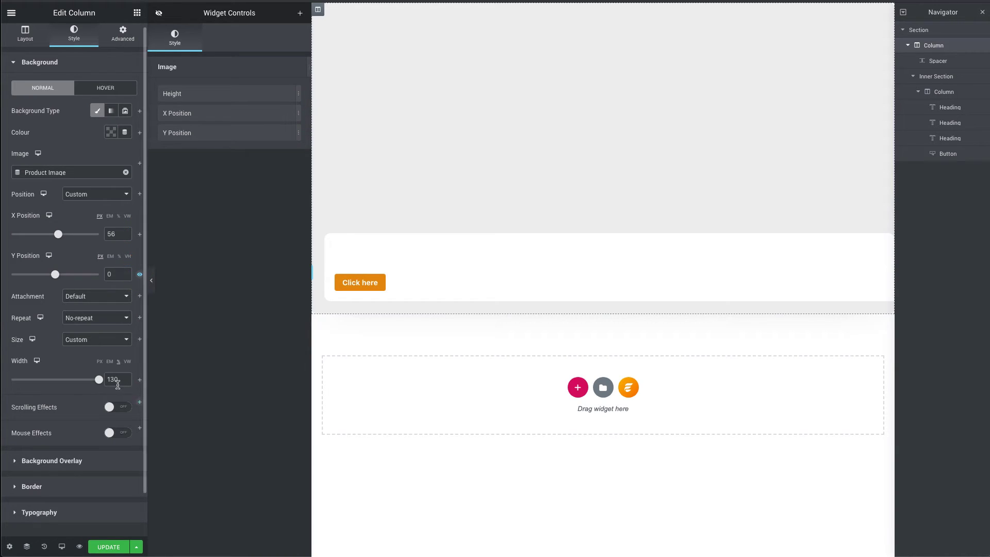
pyautogui.click(139, 380)
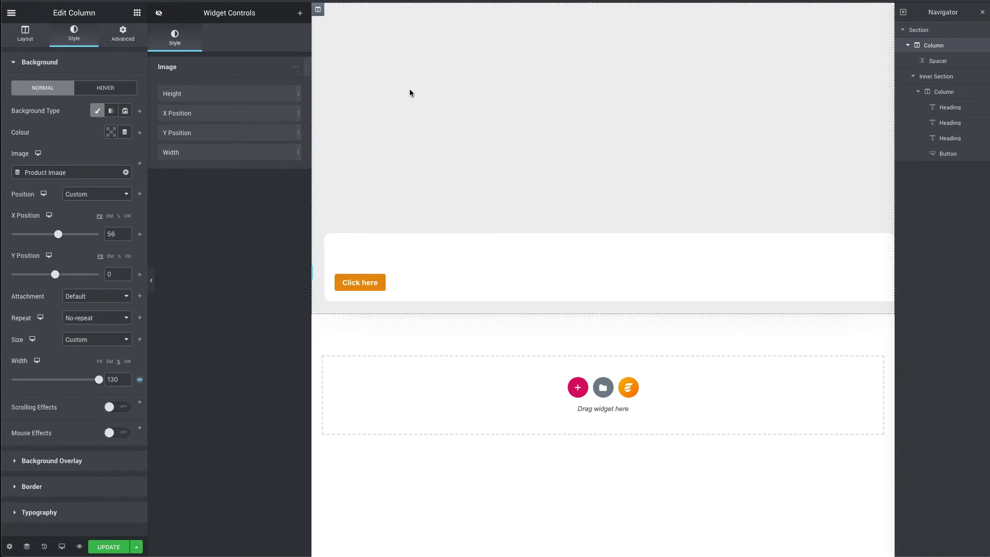
# Select the "Click here" button and add a widget controls section named Colors for its style settings.
pyautogui.click(945, 156)
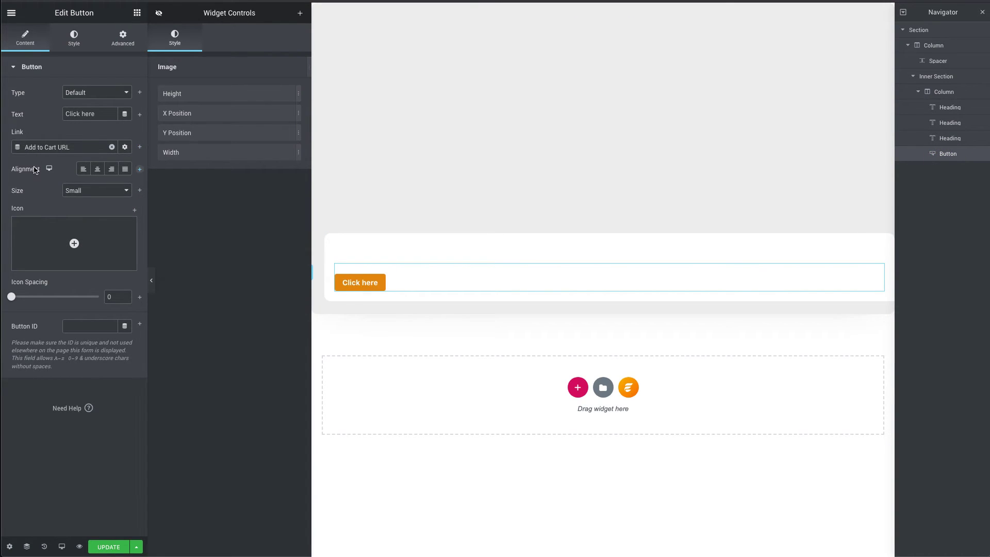
pyautogui.click(74, 37)
pyautogui.click(300, 13)
pyautogui.click(224, 52)
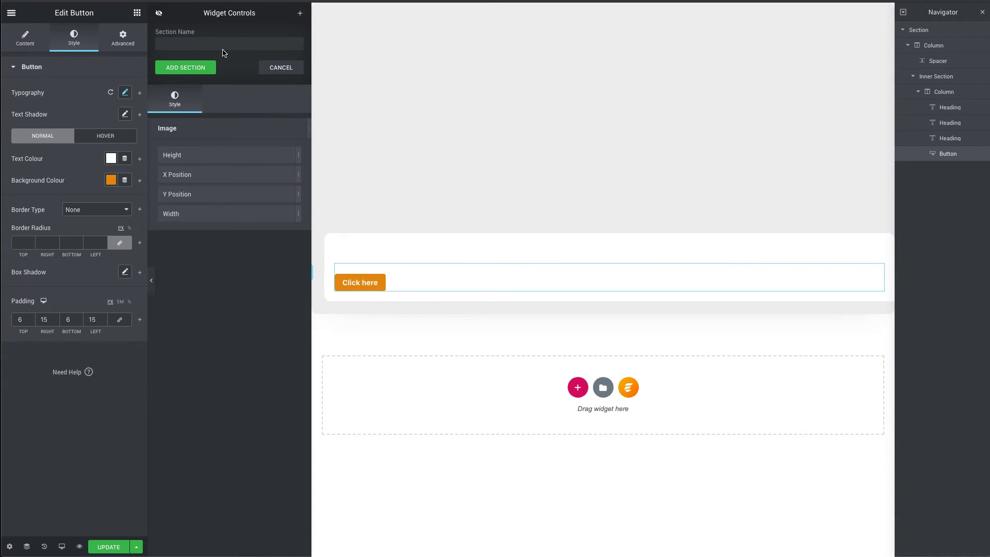
pyautogui.write('Colors')
pyautogui.press('Return')
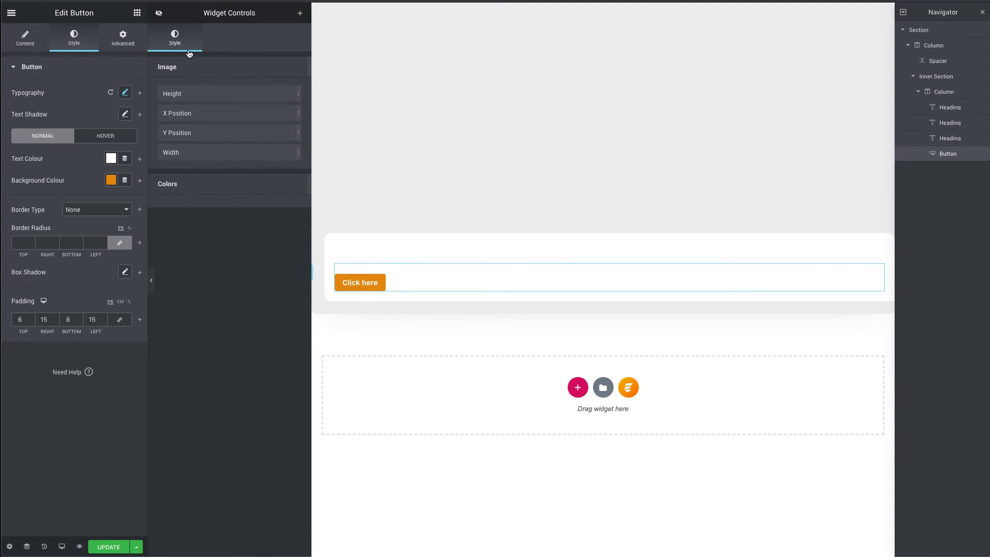
# Expose the button's normal Text Colour and Background Colour in the Colors section, naming the background control Button BG.
pyautogui.click(139, 160)
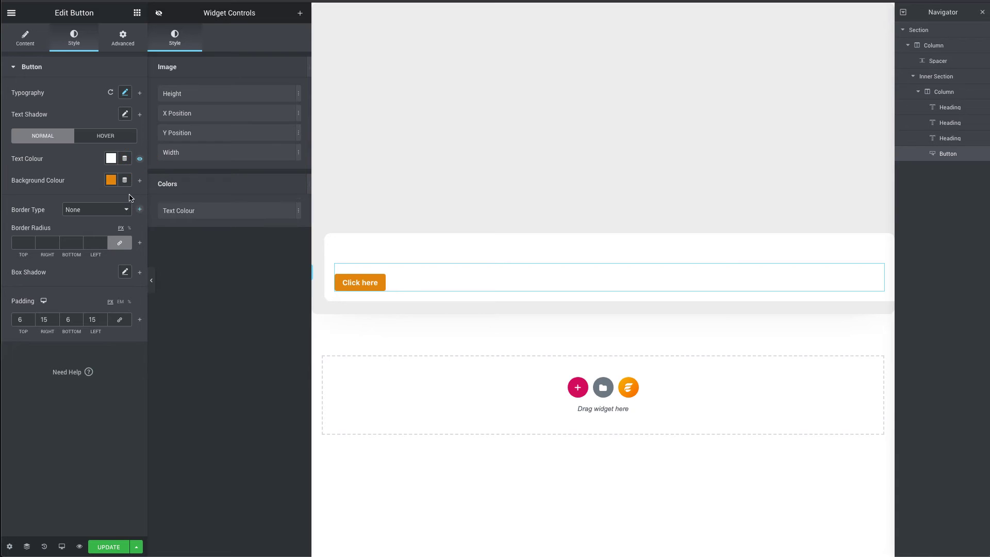
pyautogui.click(139, 181)
pyautogui.click(201, 210)
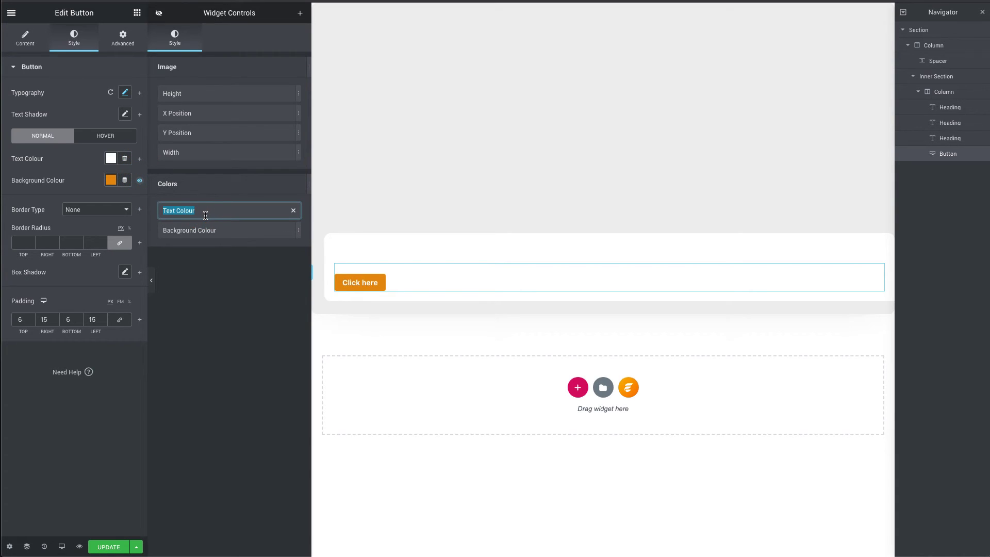
pyautogui.click(216, 232)
pyautogui.write('Butto')
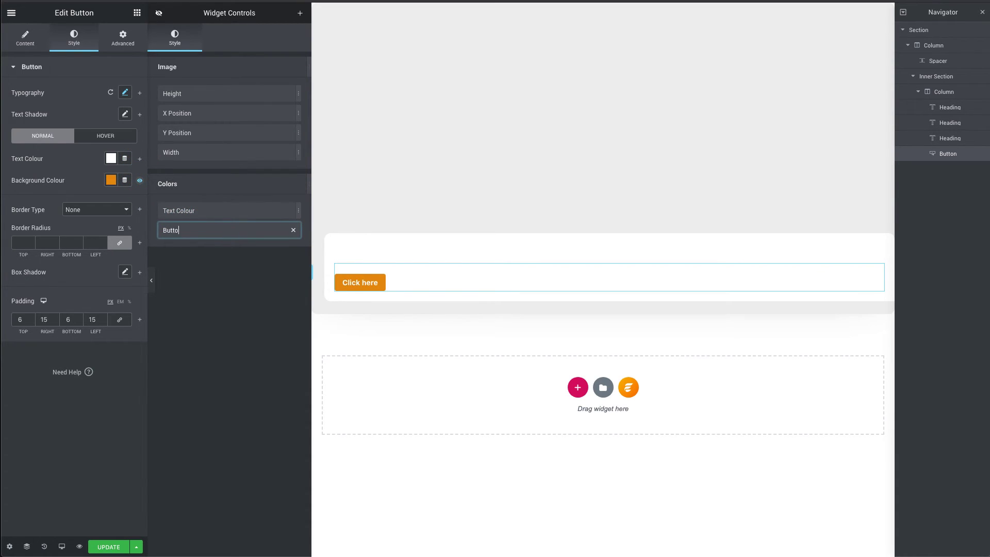
pyautogui.write('n BG')
pyautogui.press('Return')
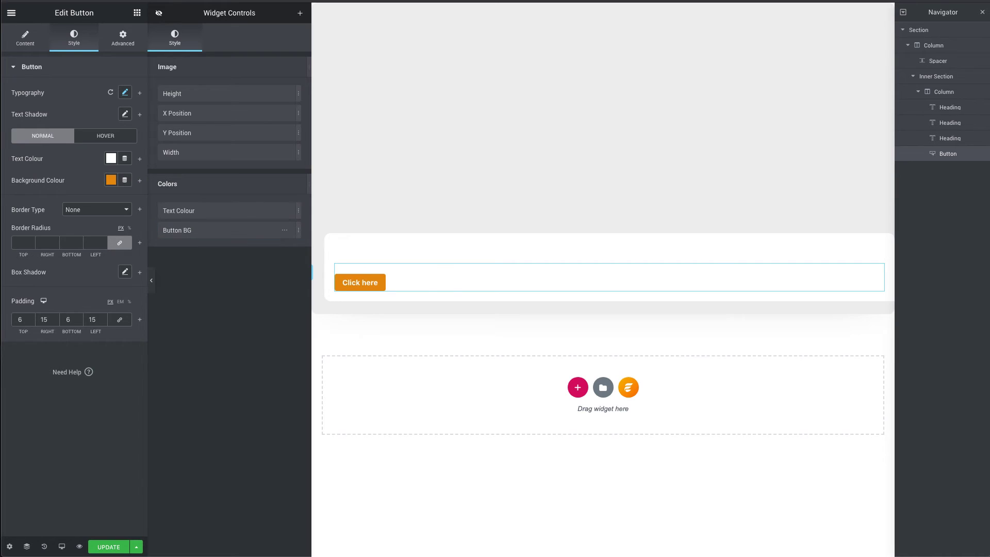
# Set the button's hover background colour to a dark orange.
pyautogui.click(124, 135)
pyautogui.click(111, 159)
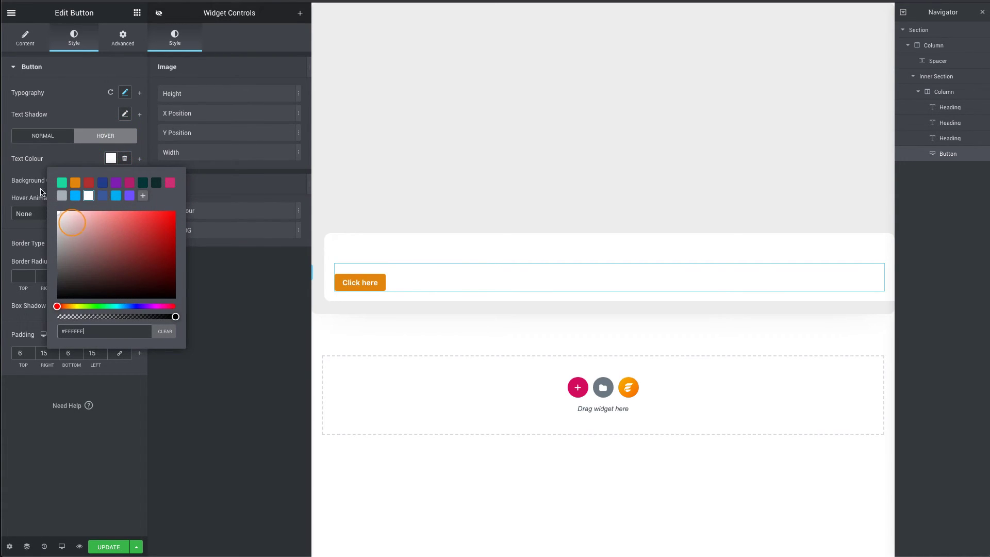
pyautogui.click(41, 191)
pyautogui.click(111, 180)
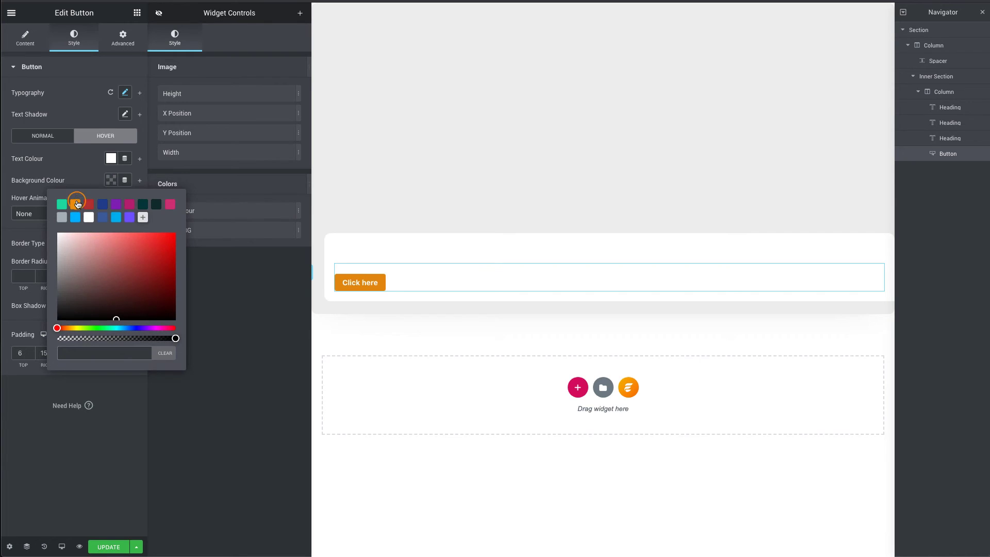
pyautogui.click(77, 204)
pyautogui.click(84, 170)
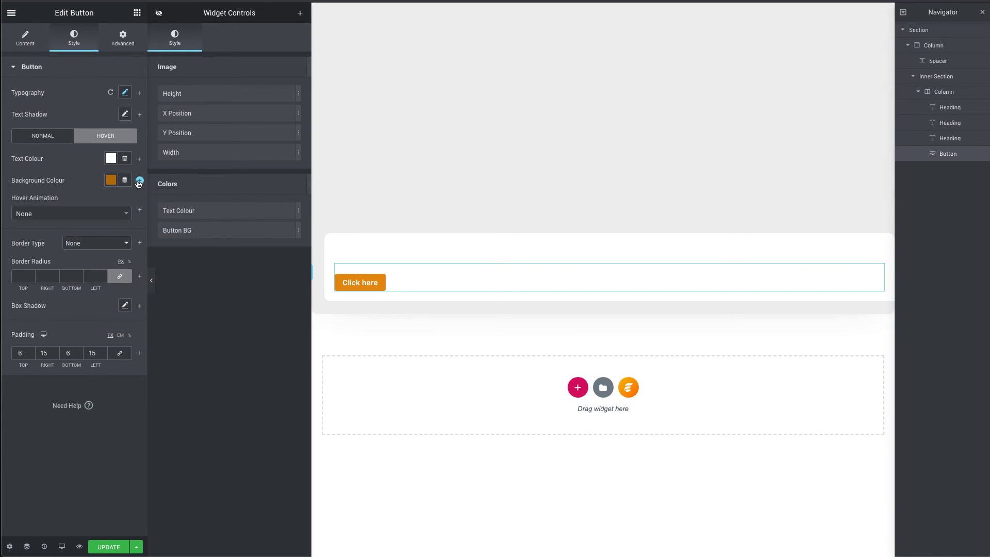
# Expose the button's hover colours in the Colors section, merging hover text into Text Colour and naming the background control Hover Background.
pyautogui.click(140, 180)
pyautogui.click(139, 158)
pyautogui.moveTo(290, 267); pyautogui.dragTo(292, 214)
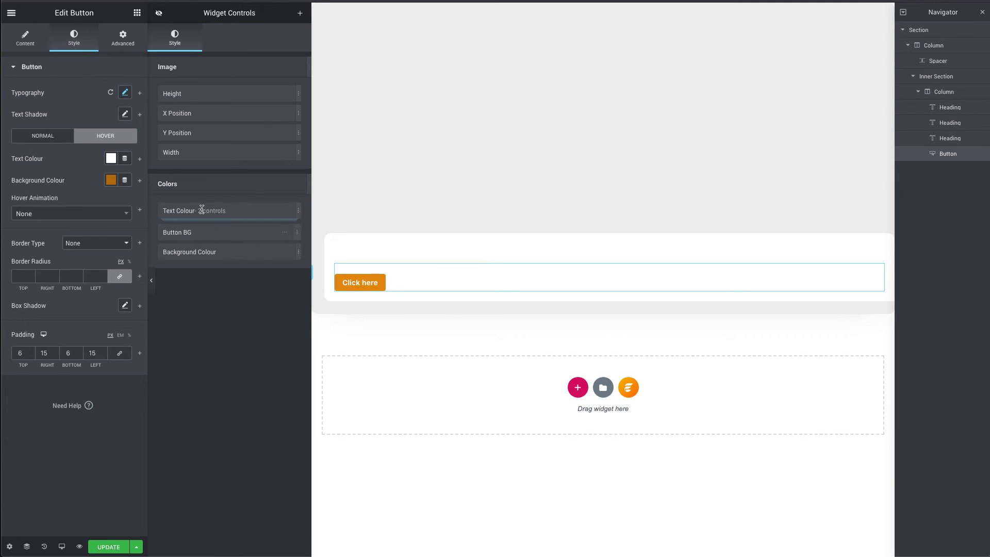
pyautogui.doubleClick(244, 250)
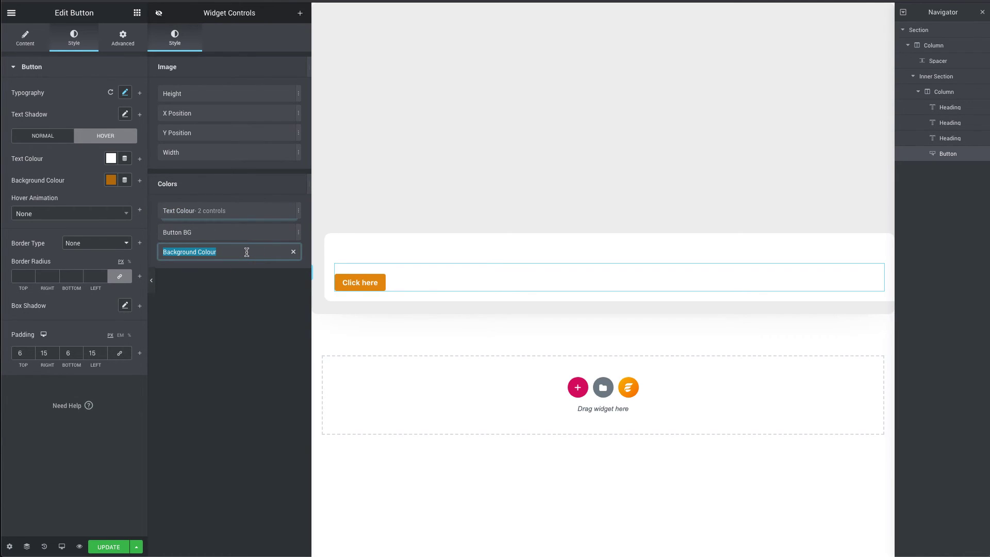
pyautogui.write('Hover')
pyautogui.press('Return')
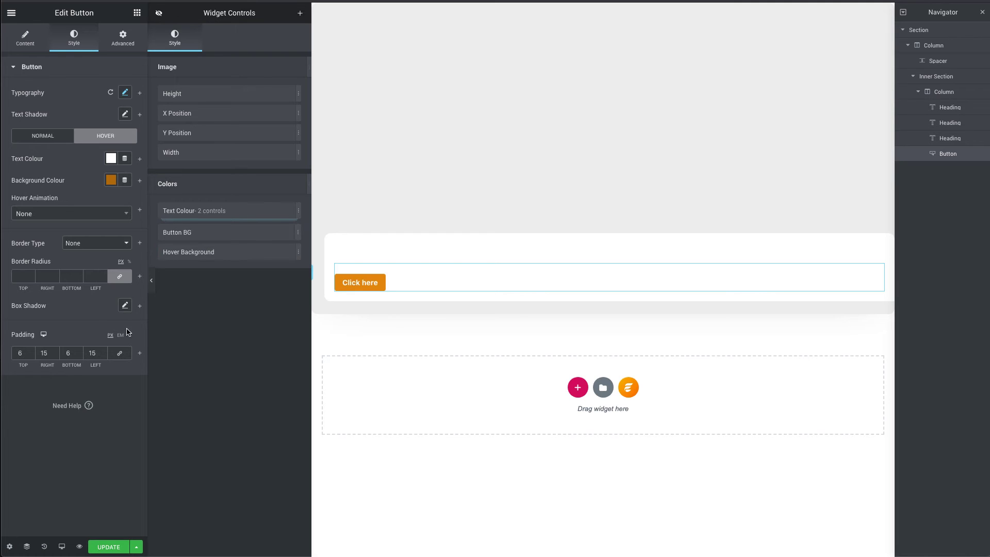
# Enable Posts Skin in the custom widget settings and update the template.
pyautogui.click(10, 548)
pyautogui.click(127, 222)
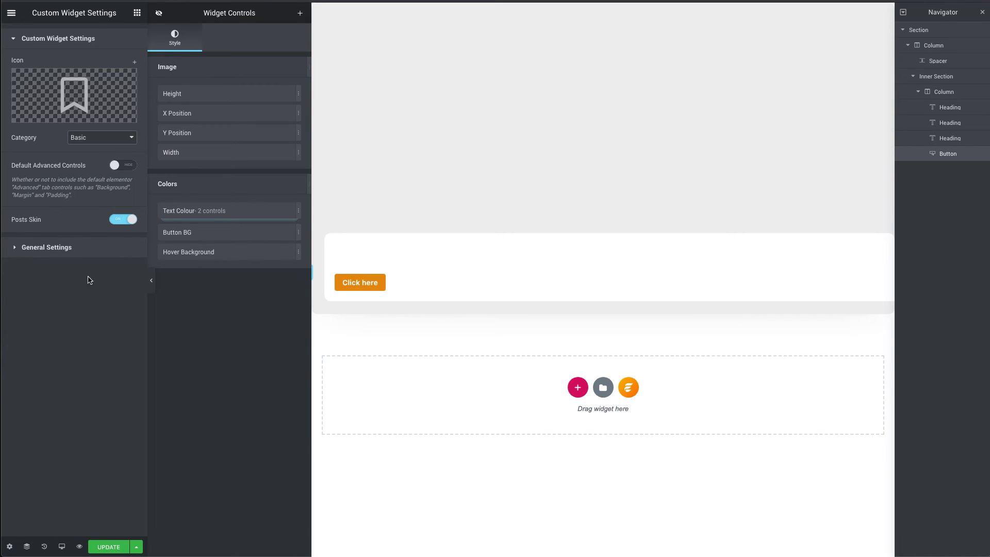
pyautogui.click(107, 546)
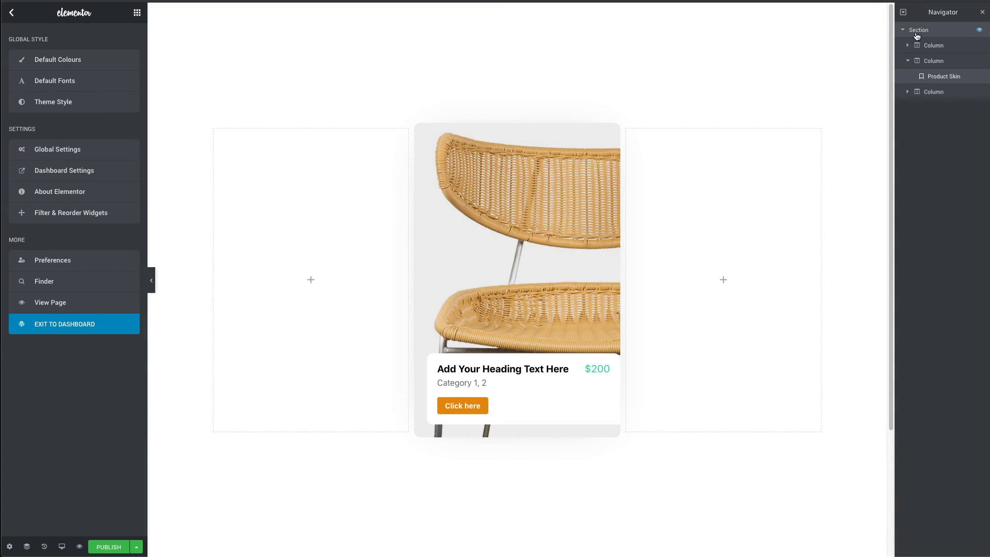
# Delete the page's section containing the Product Skin widget and publish the empty page.
pyautogui.rightClick(918, 28)
pyautogui.click(915, 179)
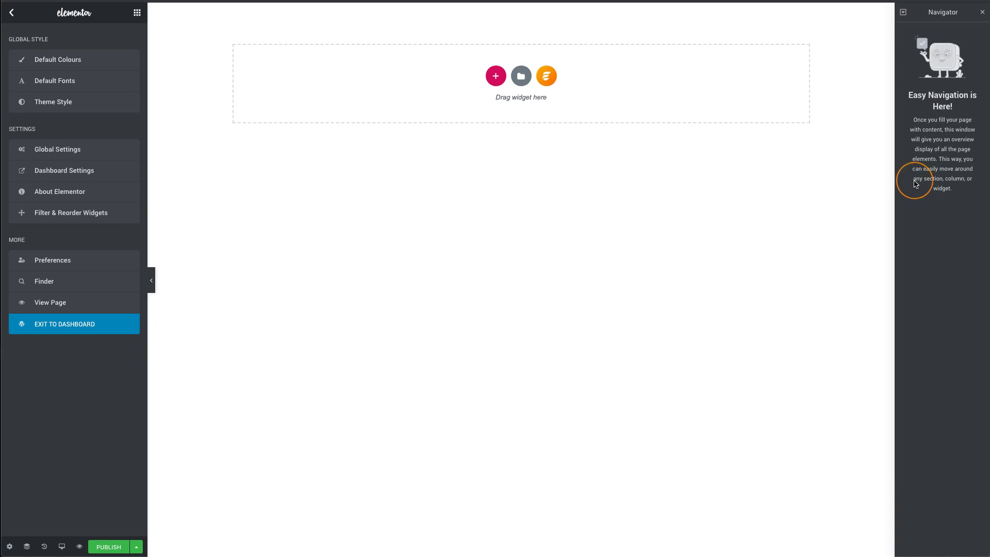
pyautogui.click(108, 550)
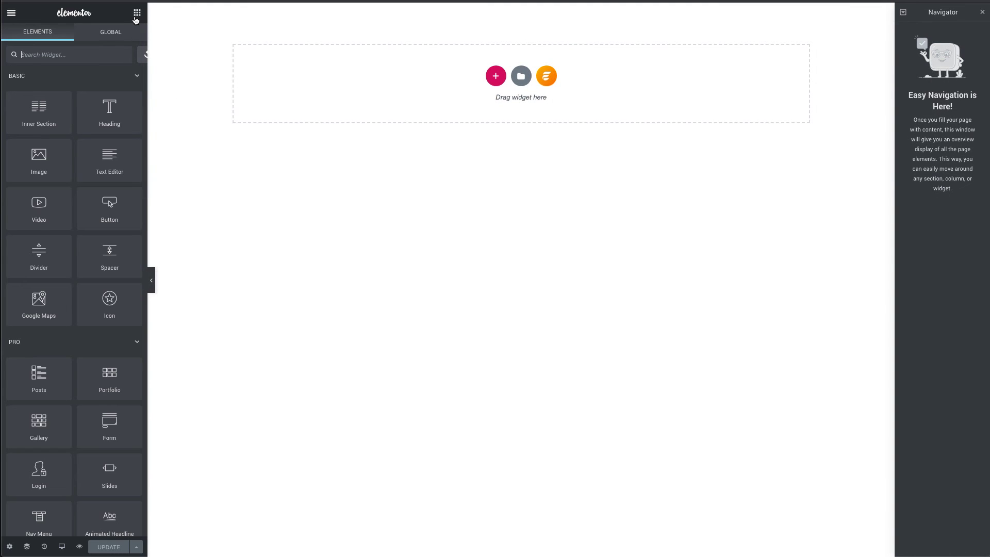
# Add a single-column section to the page and set its height to Fit To Screen.
pyautogui.click(497, 76)
pyautogui.click(380, 101)
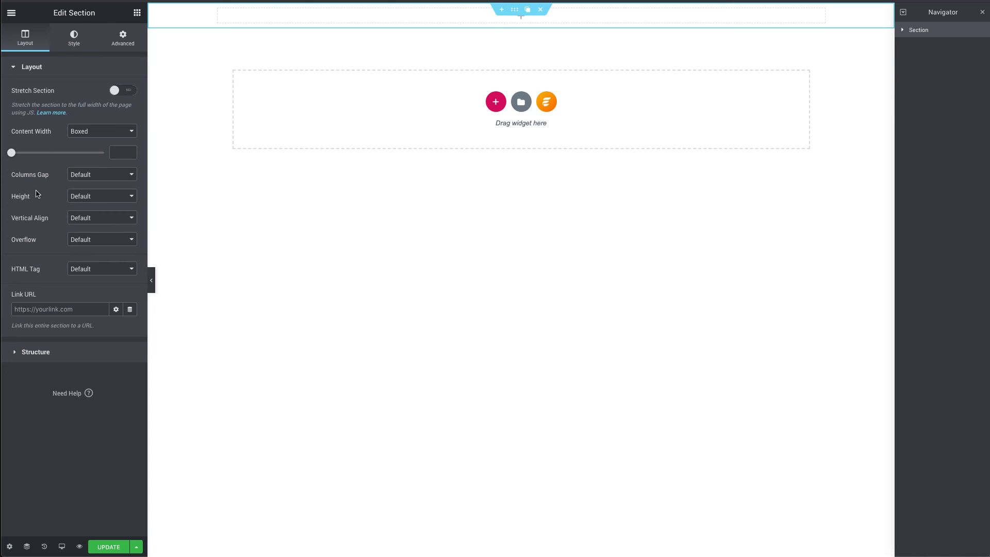
pyautogui.click(89, 200)
pyautogui.click(88, 212)
pyautogui.click(89, 196)
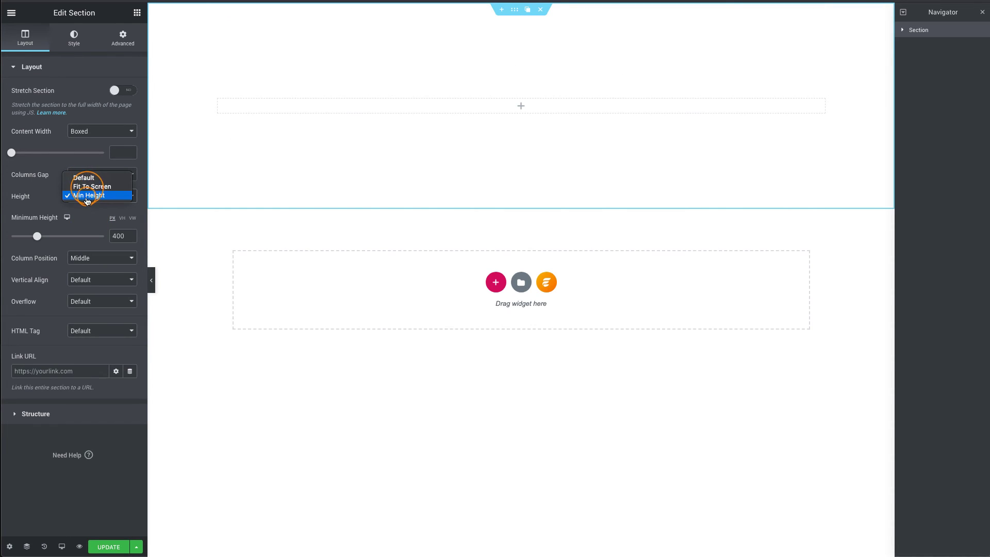
pyautogui.click(89, 186)
# Insert a Posts widget into the section and set its query source to Products.
pyautogui.click(136, 13)
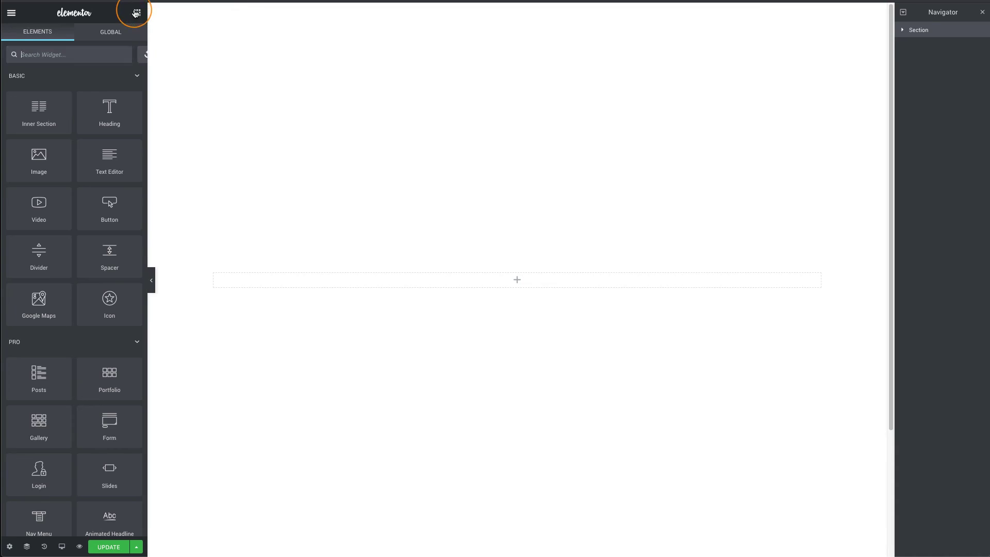
pyautogui.moveTo(39, 381); pyautogui.dragTo(417, 283)
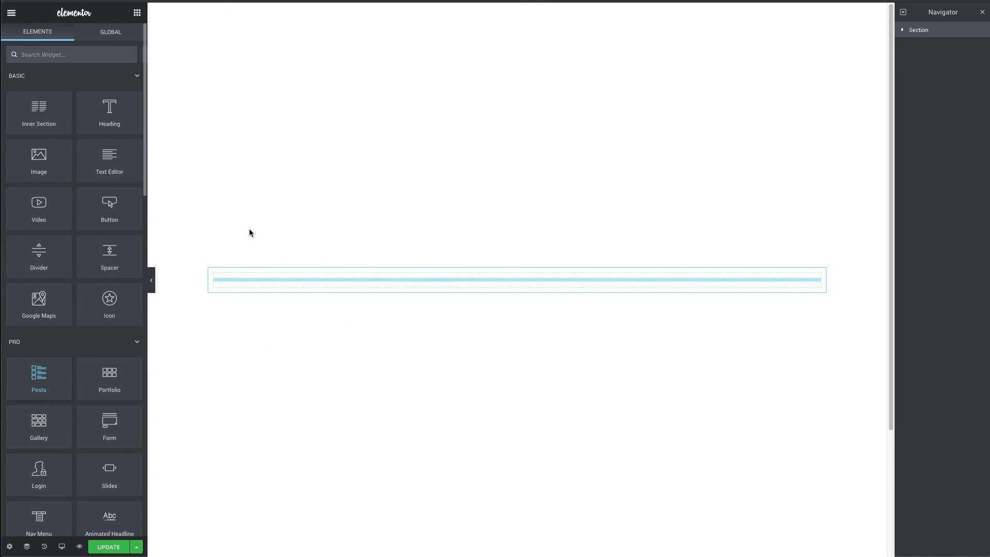
pyautogui.click(101, 93)
pyautogui.click(50, 186)
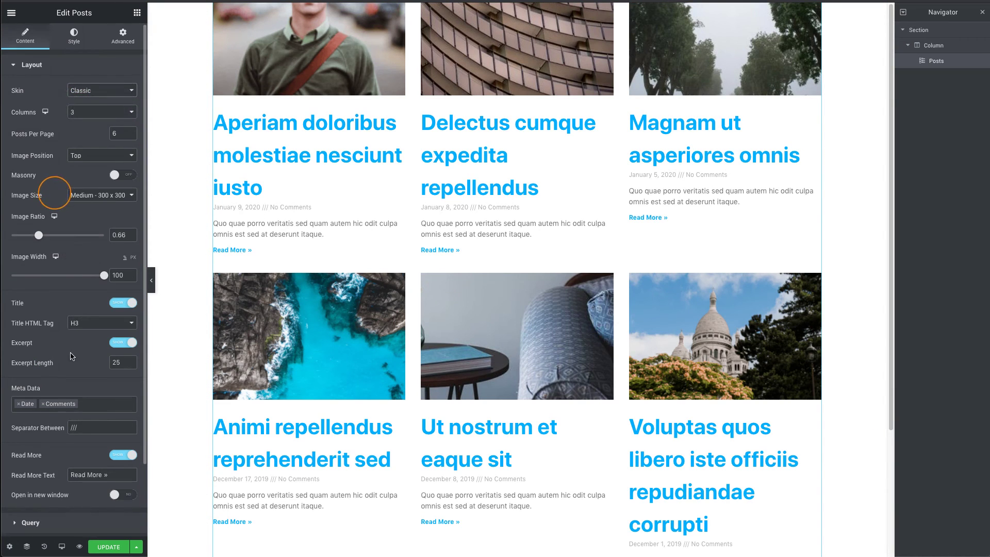
pyautogui.scroll(-2, 49, 432)
pyautogui.click(48, 434)
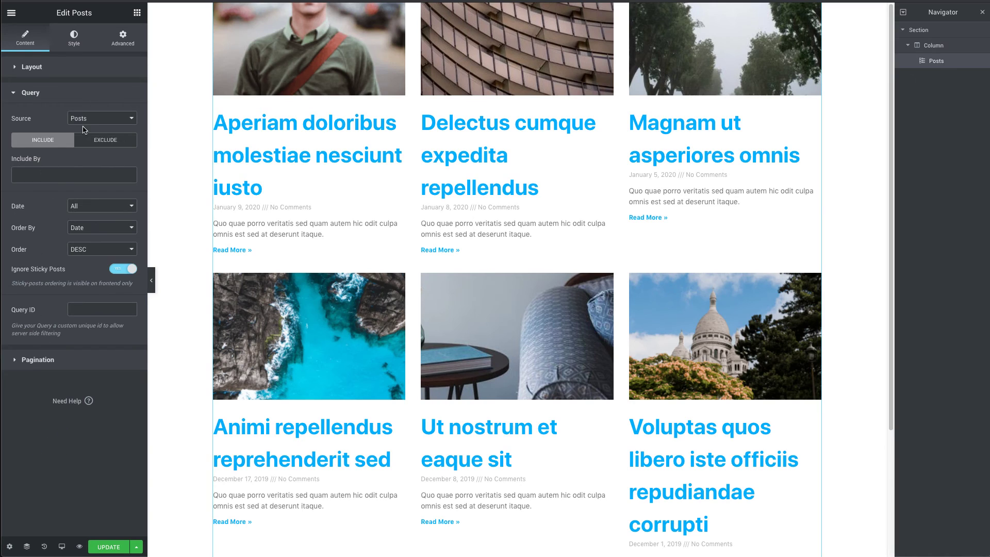
pyautogui.click(80, 117)
pyautogui.click(85, 133)
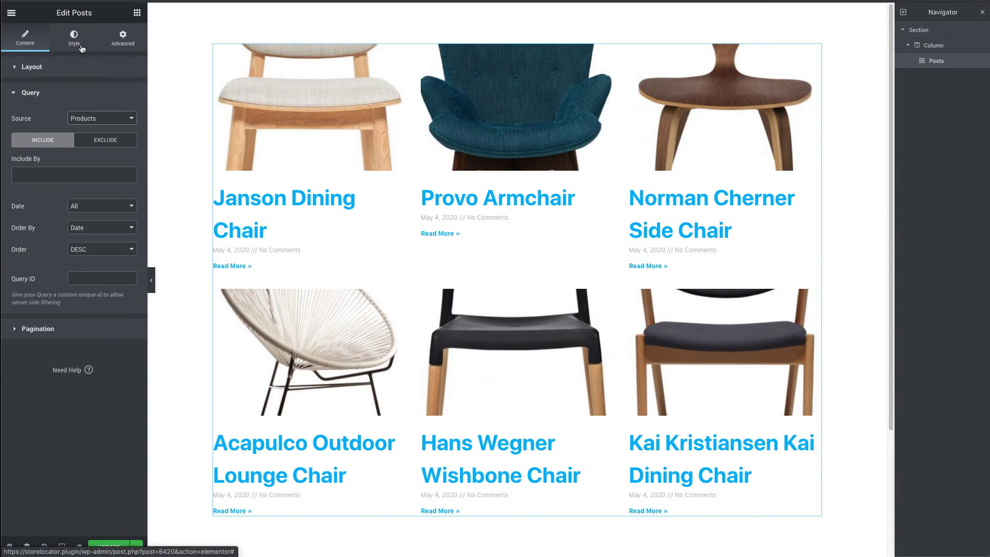
# Set the Posts widget's skin to Product Skin.
pyautogui.click(30, 66)
pyautogui.click(102, 93)
pyautogui.click(85, 122)
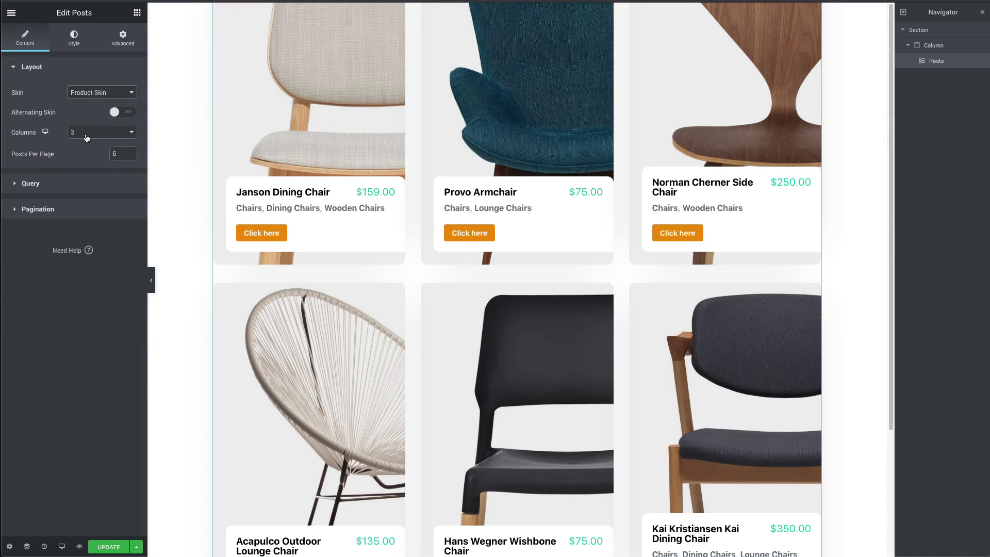
# Unlink the Posts widget's margin values and set the top margin to 300 px.
pyautogui.click(123, 36)
pyautogui.click(125, 110)
pyautogui.click(22, 110)
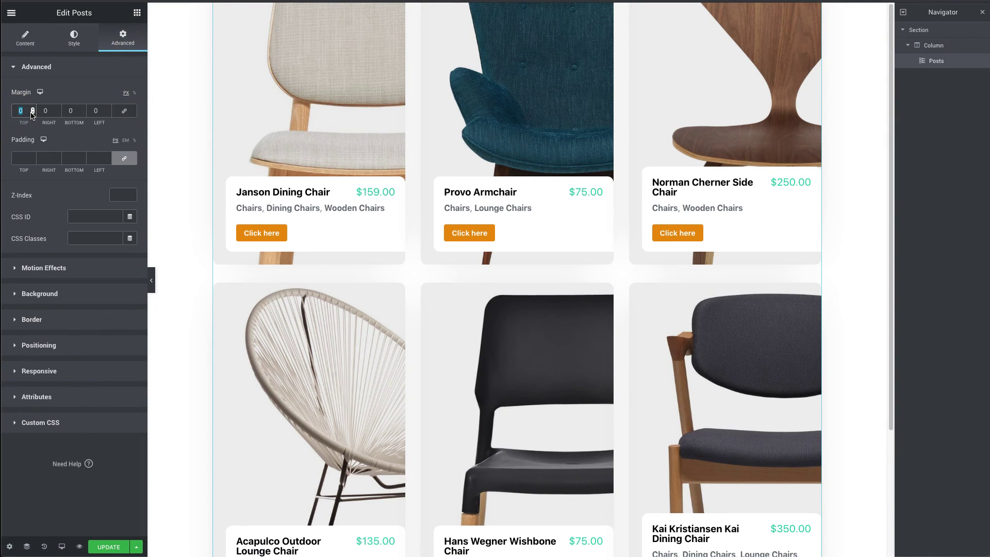
pyautogui.write('200')
pyautogui.click(20, 111)
pyautogui.write('3000')
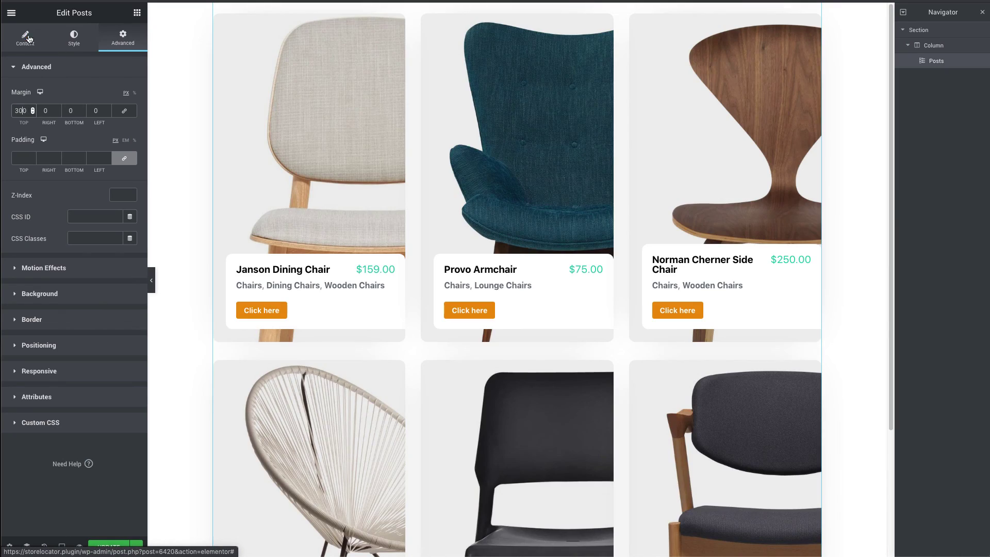
# Set the height of the section holding the Posts widget to Default.
pyautogui.click(28, 38)
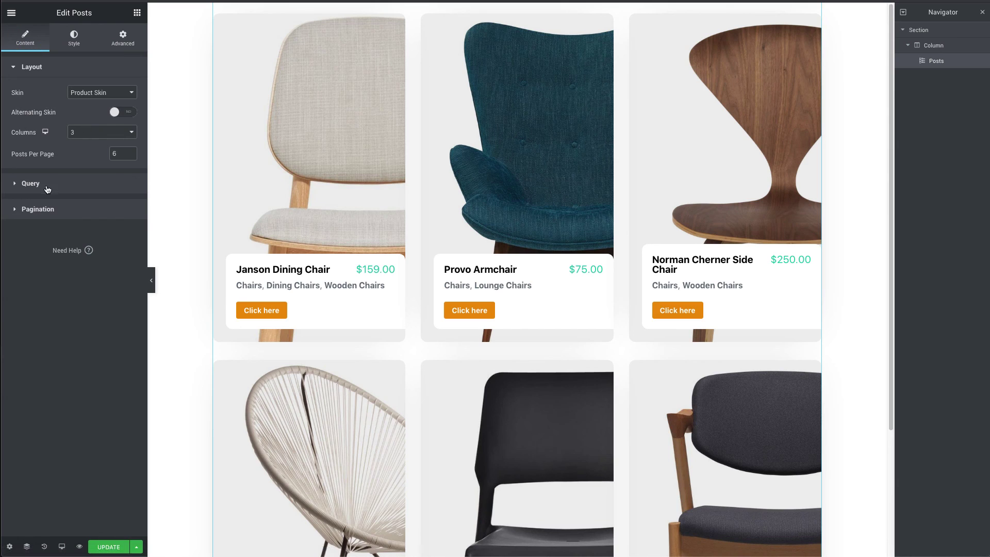
pyautogui.click(918, 29)
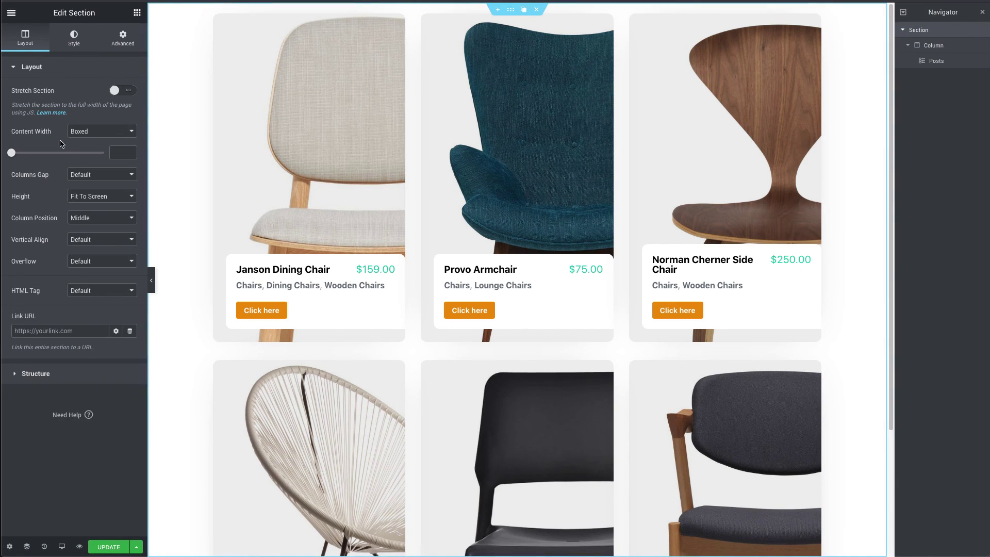
pyautogui.click(102, 196)
pyautogui.click(85, 186)
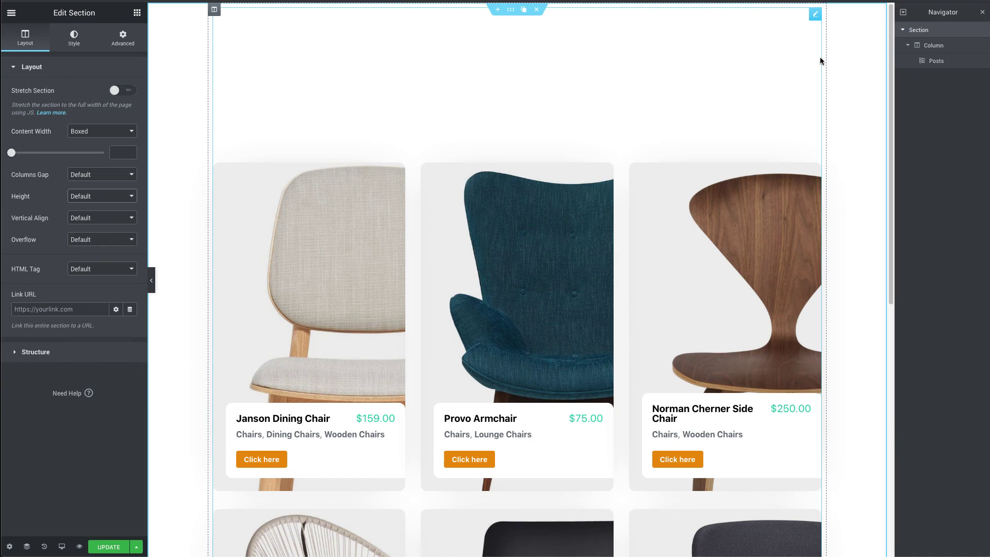
# Set the Posts widget's top margin to 100 px.
pyautogui.click(114, 46)
pyautogui.click(21, 111)
pyautogui.click(936, 61)
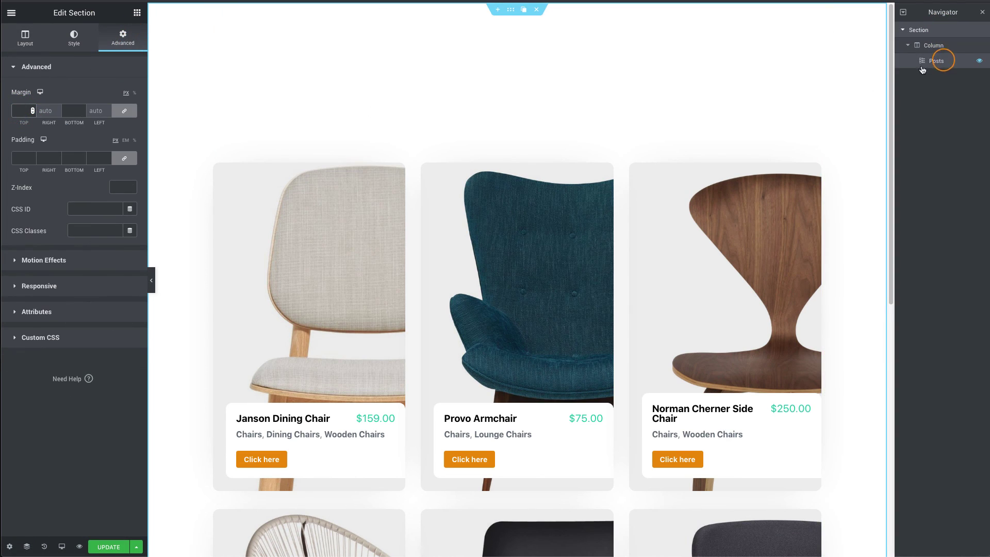
pyautogui.click(123, 37)
pyautogui.doubleClick(36, 110)
pyautogui.write('100')
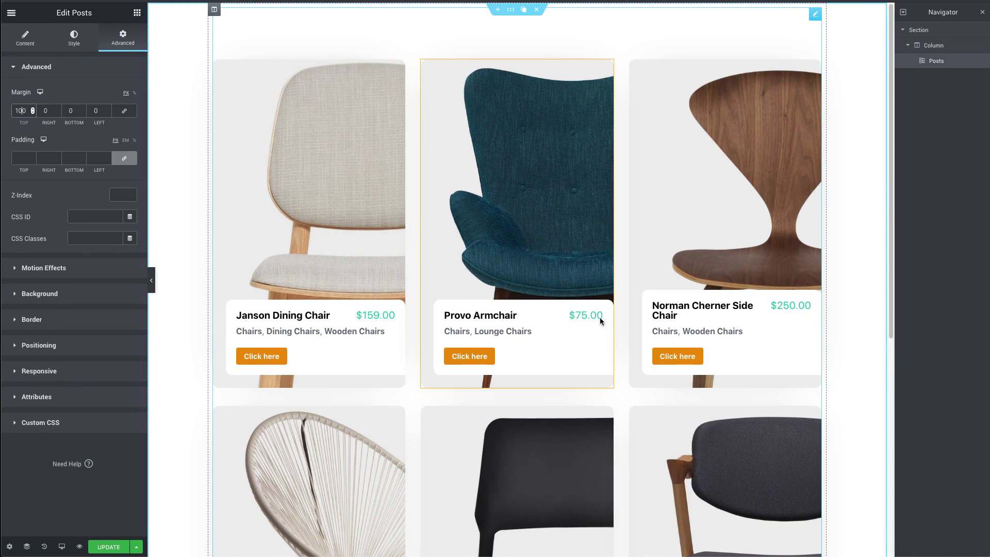